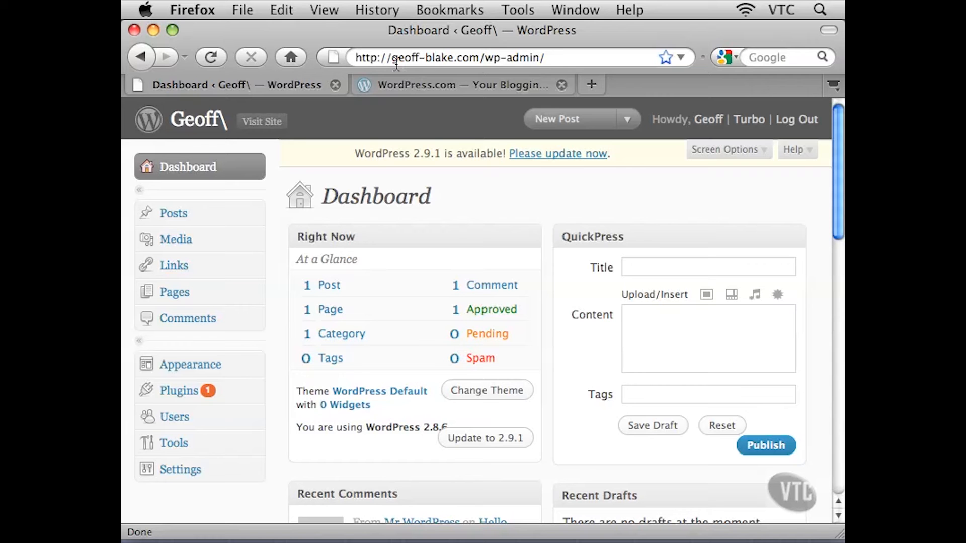
Highlight the domain and then the wp-admin path in the self-hosted site's admin address
{"action": "left_click_drag", "start_coordinate": [392, 58], "coordinate": [478, 60]}
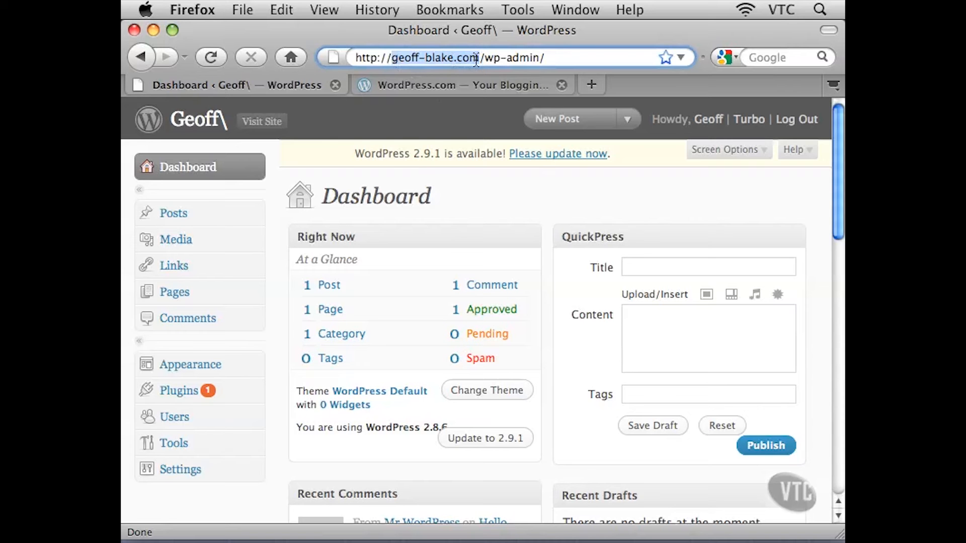
{"action": "left_click", "coordinate": [479, 59]}
{"action": "left_click_drag", "start_coordinate": [479, 59], "coordinate": [543, 57]}
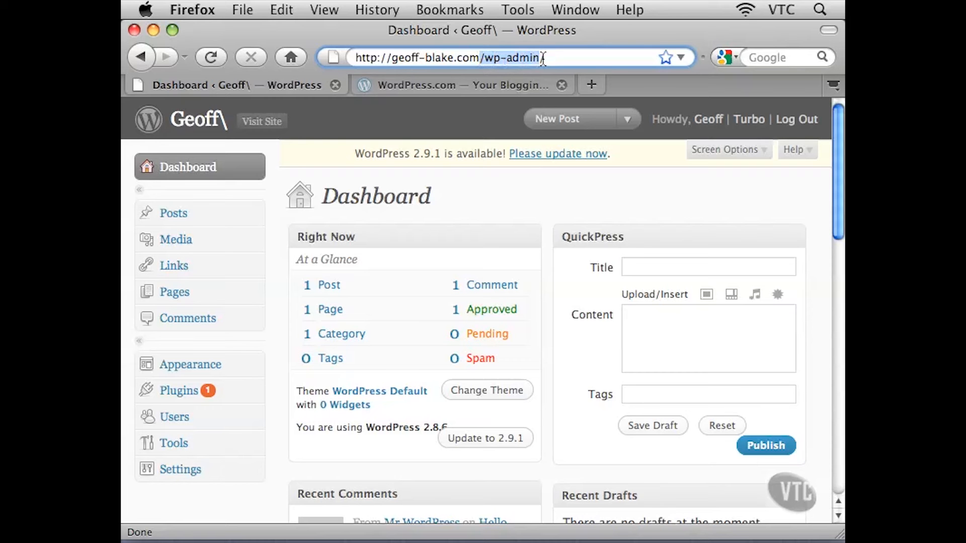
{"action": "left_click", "coordinate": [543, 57]}
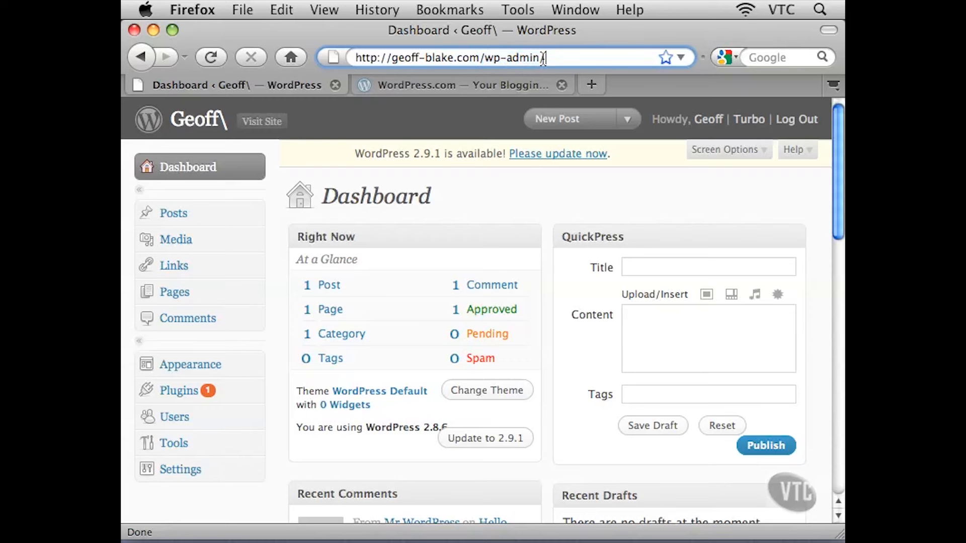
Switch to the WordPress.com tab and open the Global Dashboard from the My Account menu
{"action": "left_click", "coordinate": [415, 86]}
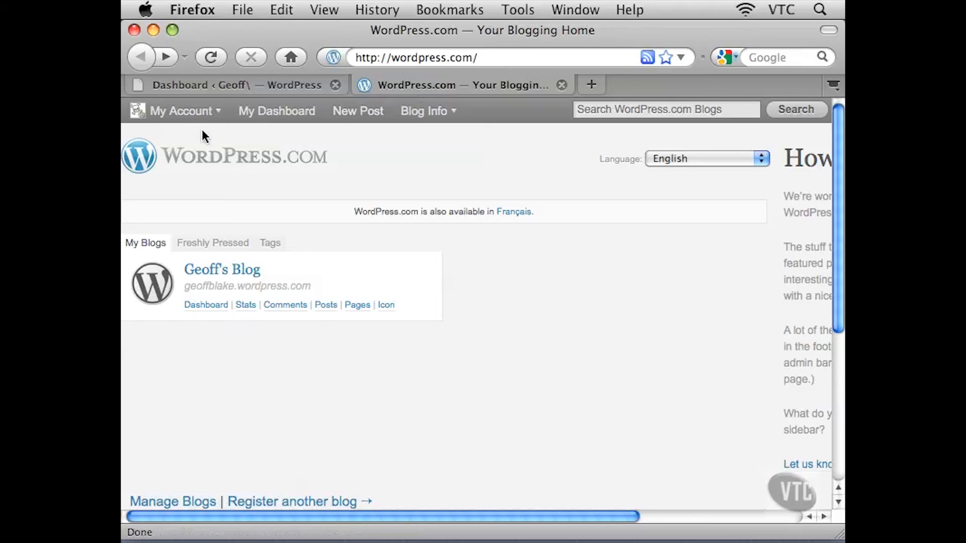
{"action": "mouse_move", "coordinate": [181, 118]}
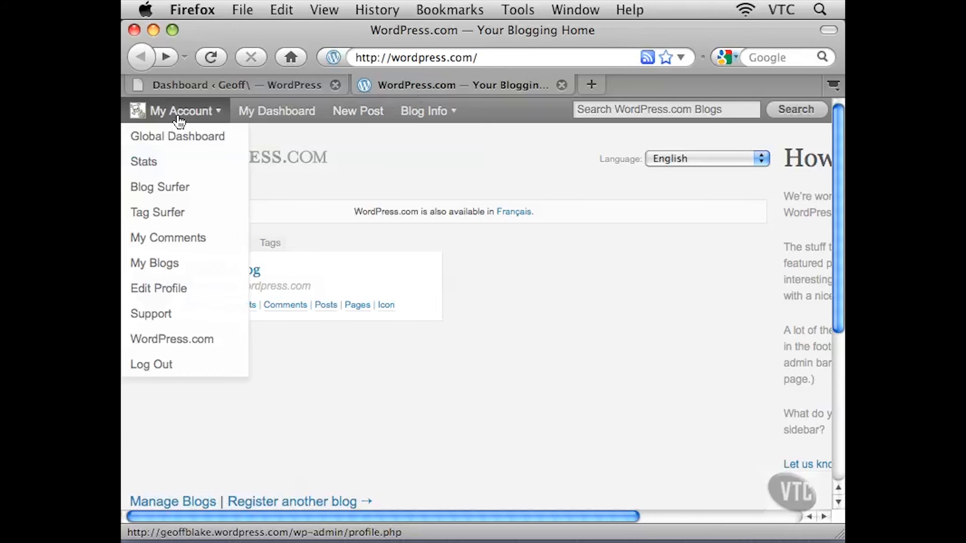
{"action": "left_click", "coordinate": [156, 138]}
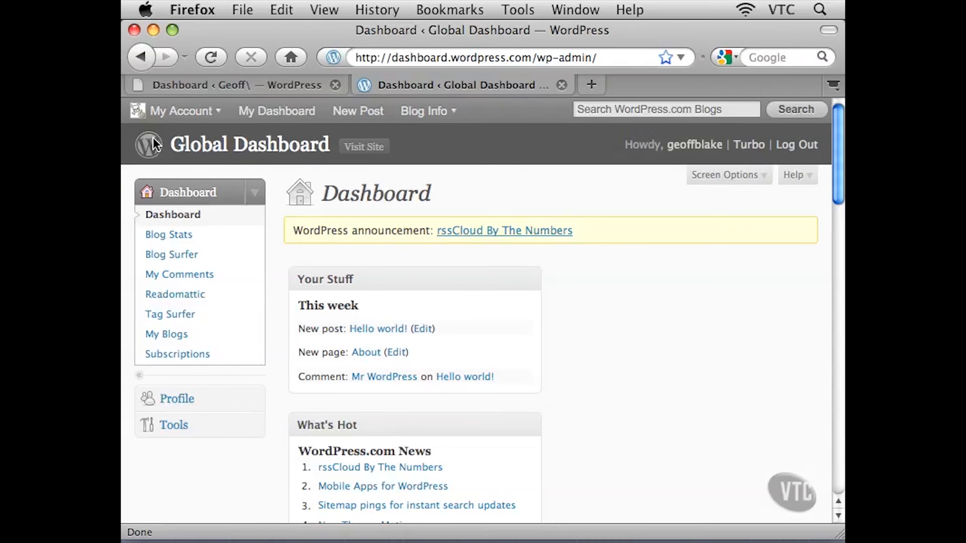
Highlight the wp-admin path of the Global Dashboard address, compare with the site tab, and close the WordPress.com tab
{"action": "left_click_drag", "start_coordinate": [532, 57], "coordinate": [606, 58]}
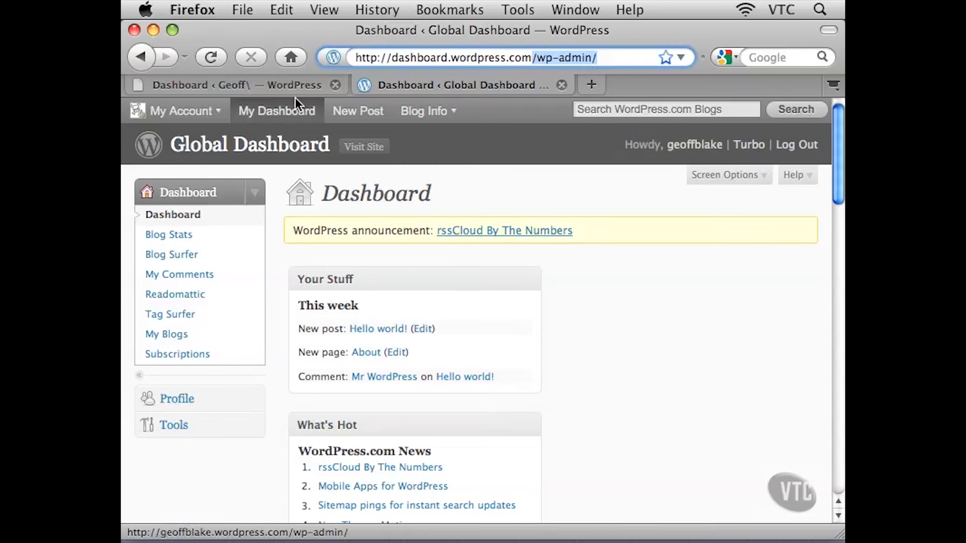
{"action": "left_click", "coordinate": [282, 86]}
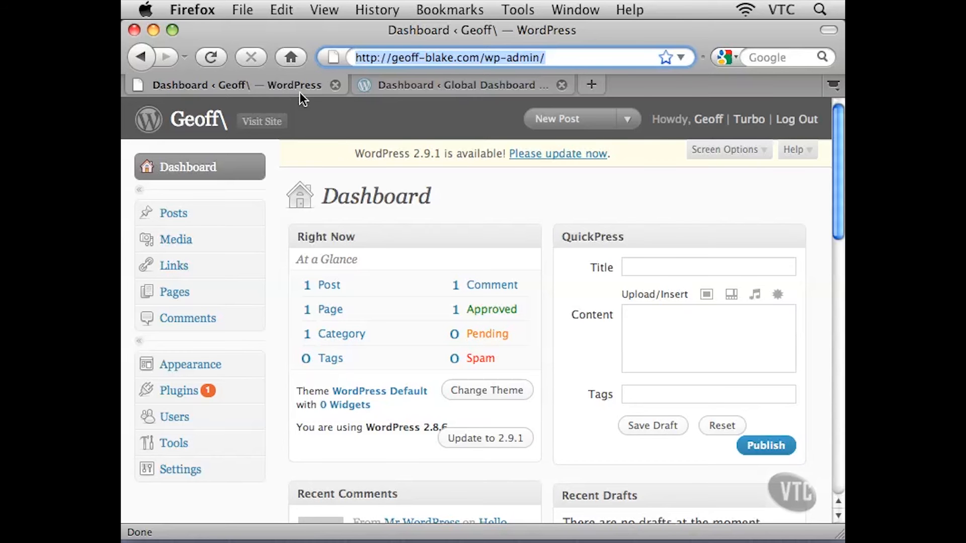
{"action": "left_click", "coordinate": [434, 88]}
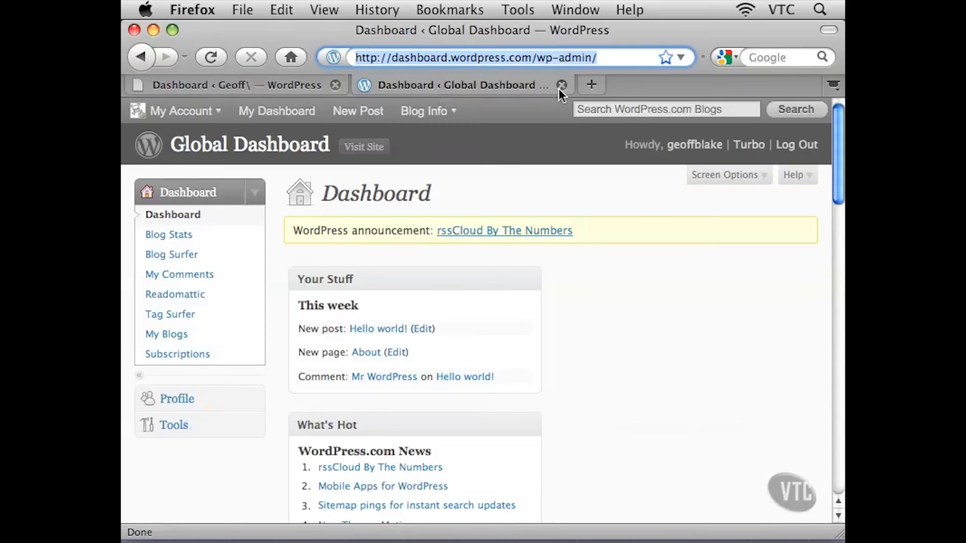
{"action": "left_click", "coordinate": [562, 86]}
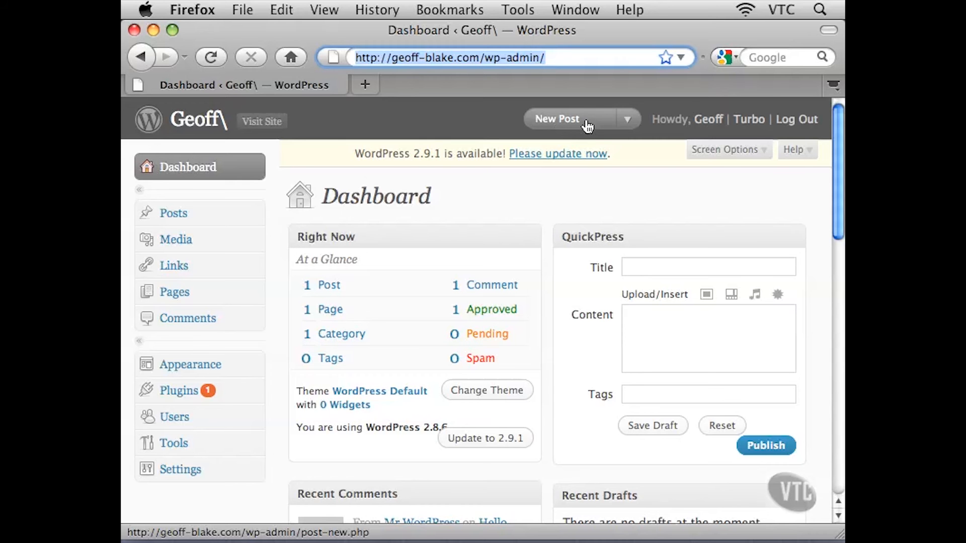
Open the New Post drop-down to review its shortcuts, then close it
{"action": "left_click", "coordinate": [626, 121]}
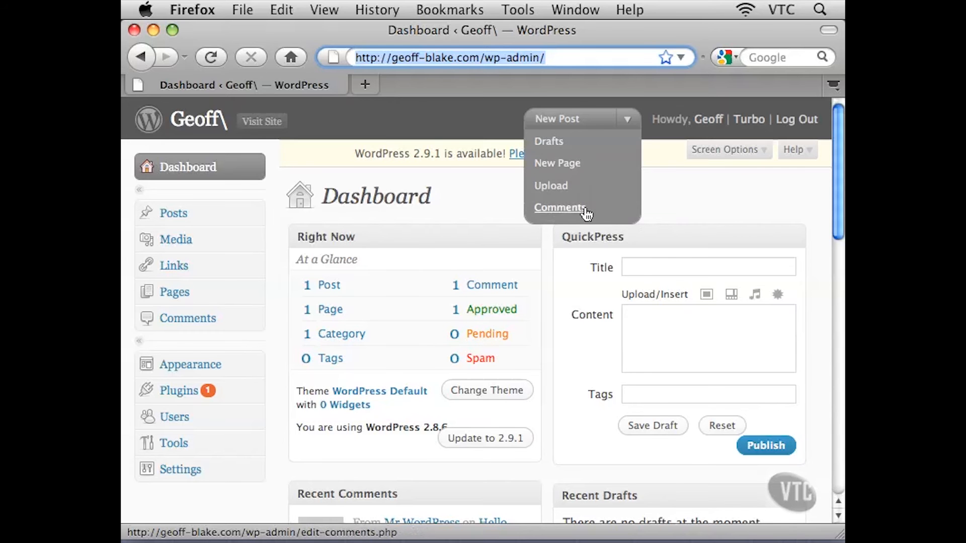
{"action": "left_click", "coordinate": [626, 115]}
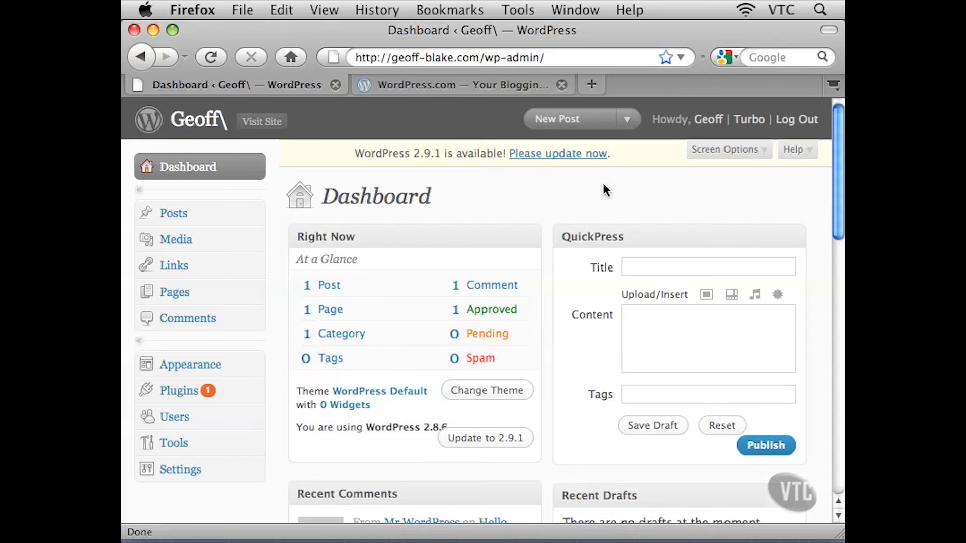
Highlight the site domain and then the wp-admin path in the admin address again
{"action": "left_click_drag", "start_coordinate": [392, 58], "coordinate": [479, 62]}
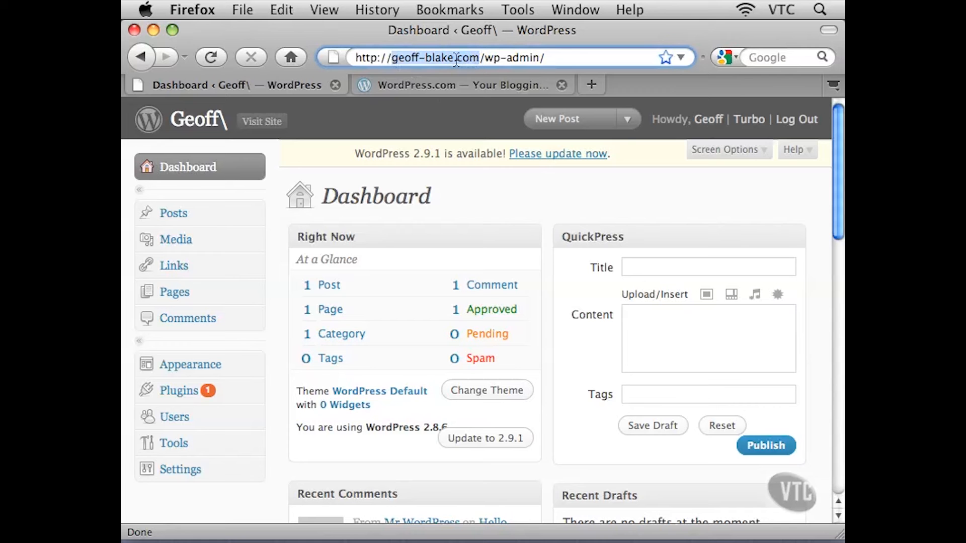
{"action": "left_click", "coordinate": [477, 59]}
{"action": "left_click_drag", "start_coordinate": [479, 59], "coordinate": [543, 58]}
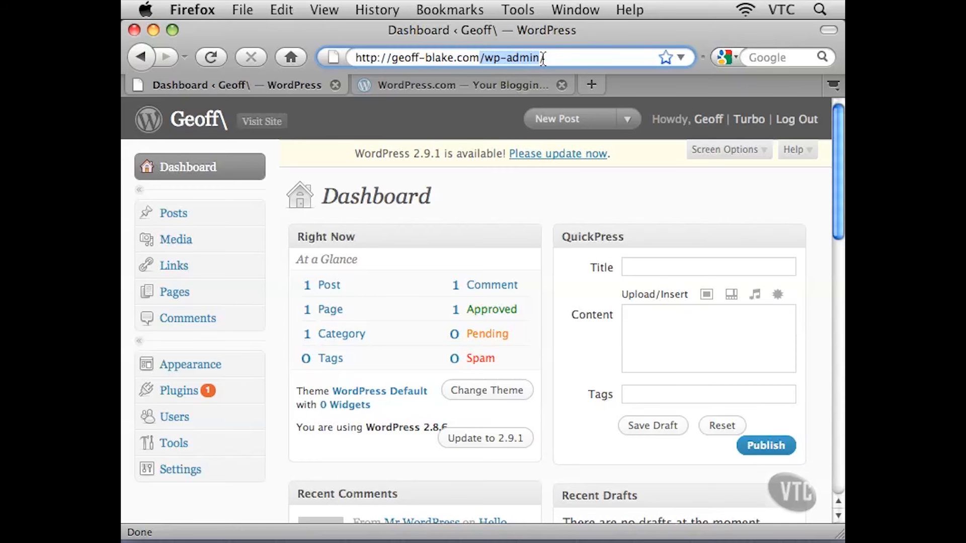
{"action": "left_click", "coordinate": [543, 58]}
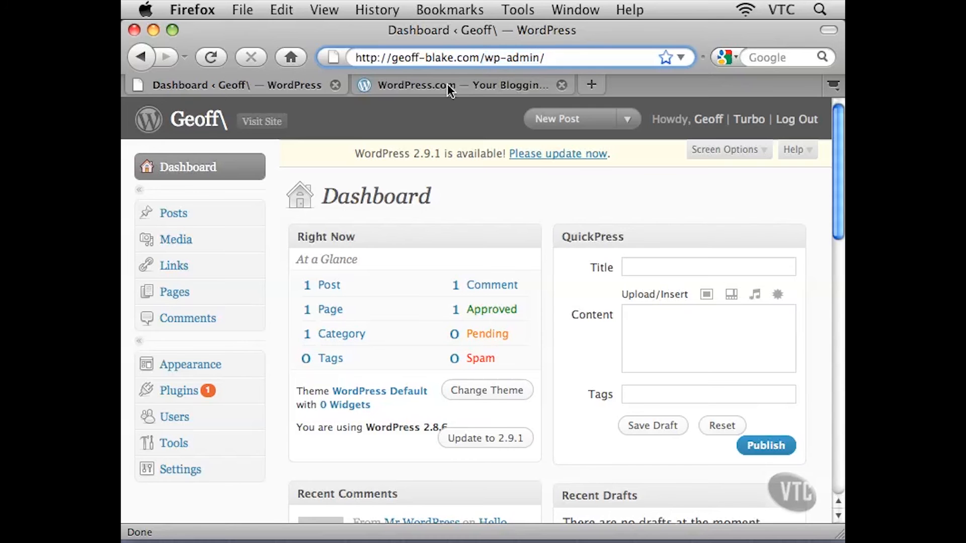
Switch to the WordPress.com tab and open Global Dashboard from the My Account menu
{"action": "left_click", "coordinate": [414, 85]}
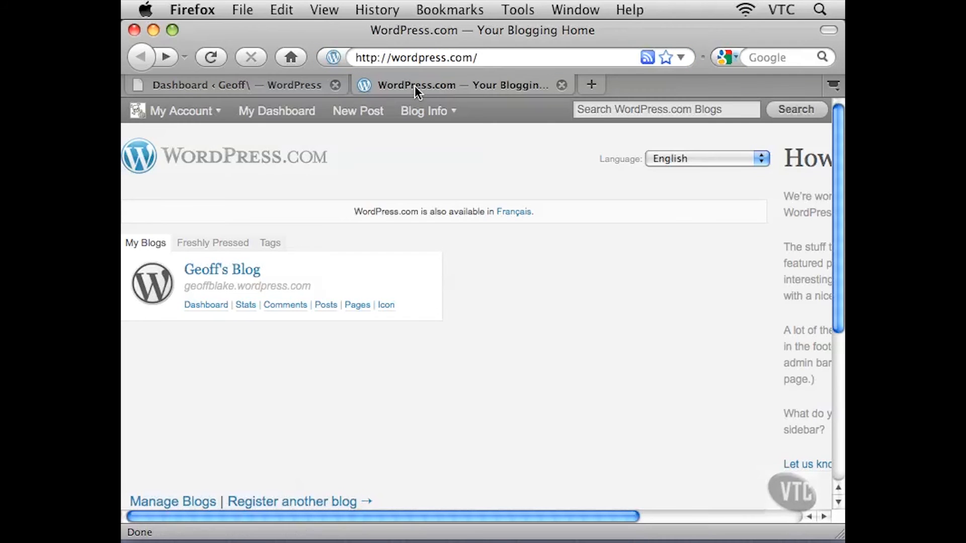
{"action": "mouse_move", "coordinate": [183, 112]}
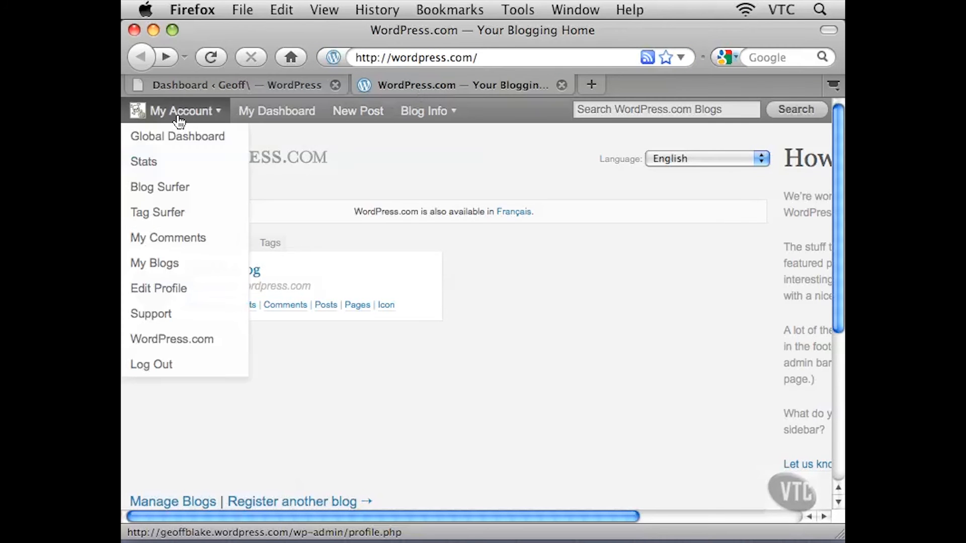
{"action": "left_click", "coordinate": [155, 144]}
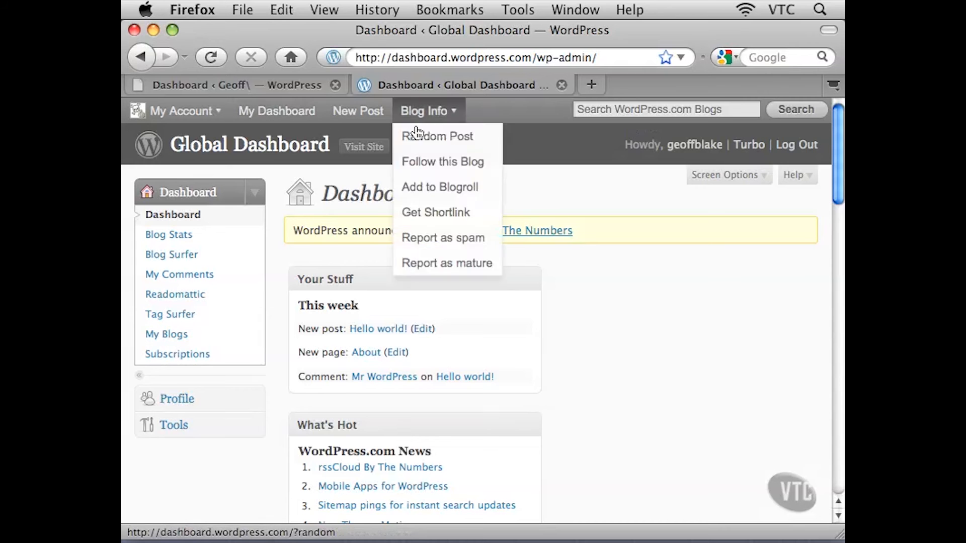
Highlight the wp-admin part of the Global Dashboard address, return to the site tab, and close the WordPress.com tab
{"action": "left_click_drag", "start_coordinate": [531, 60], "coordinate": [606, 58]}
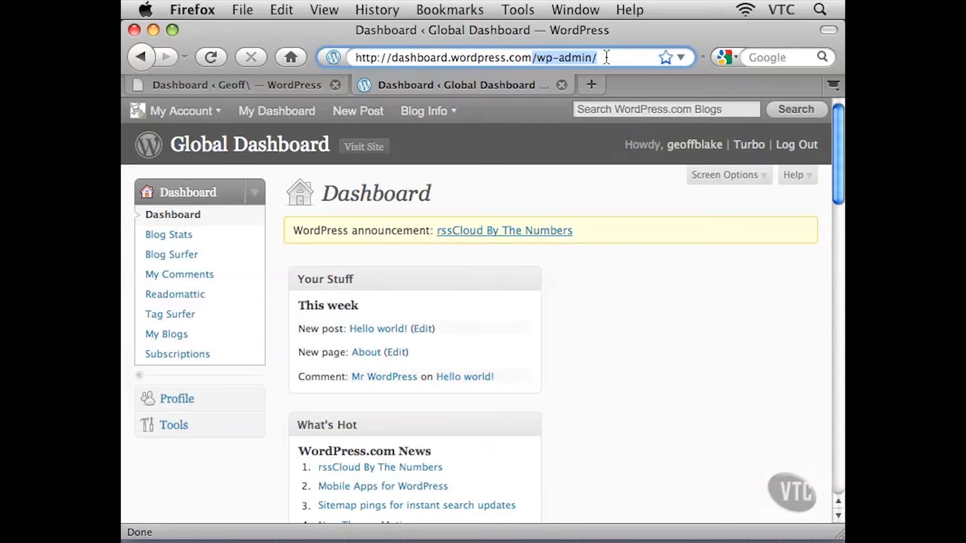
{"action": "left_click", "coordinate": [282, 86]}
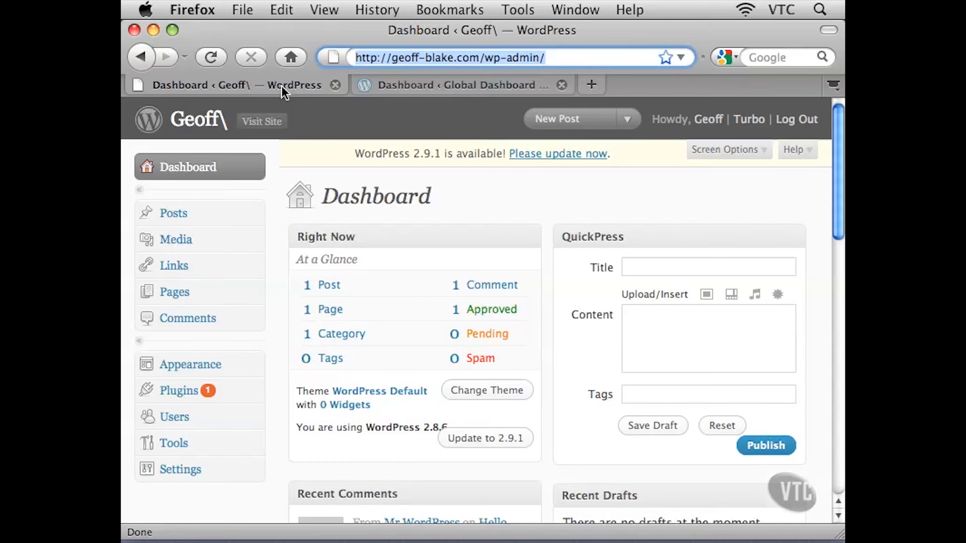
{"action": "left_click", "coordinate": [428, 91]}
{"action": "left_click", "coordinate": [562, 85]}
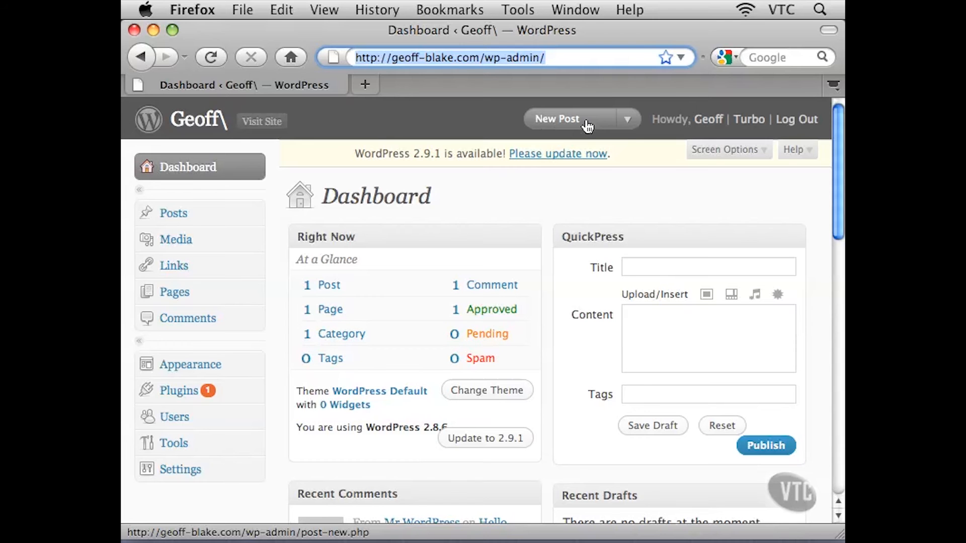
Open the New Post drop-down to show the Drafts, New Page, Upload and Comments shortcuts, then close it
{"action": "left_click", "coordinate": [625, 120]}
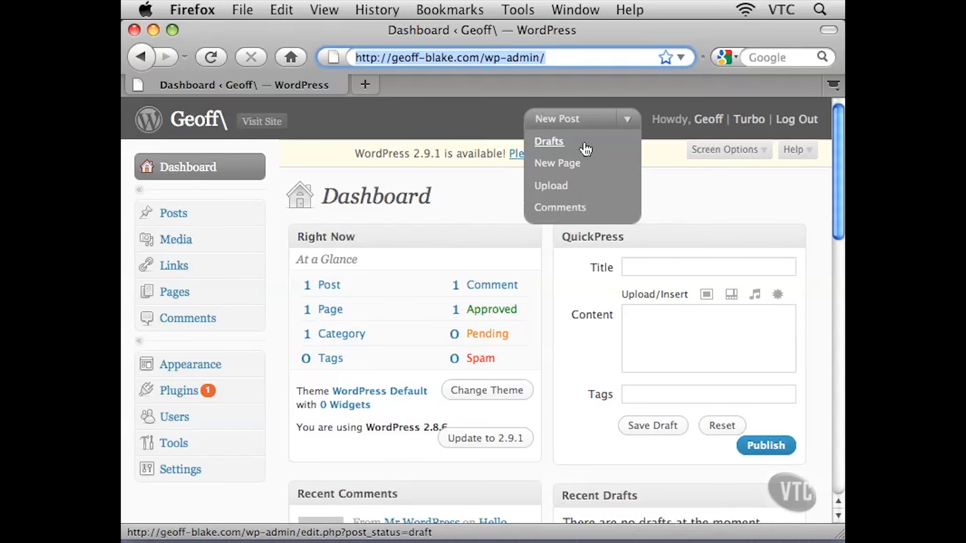
{"action": "left_click", "coordinate": [626, 117]}
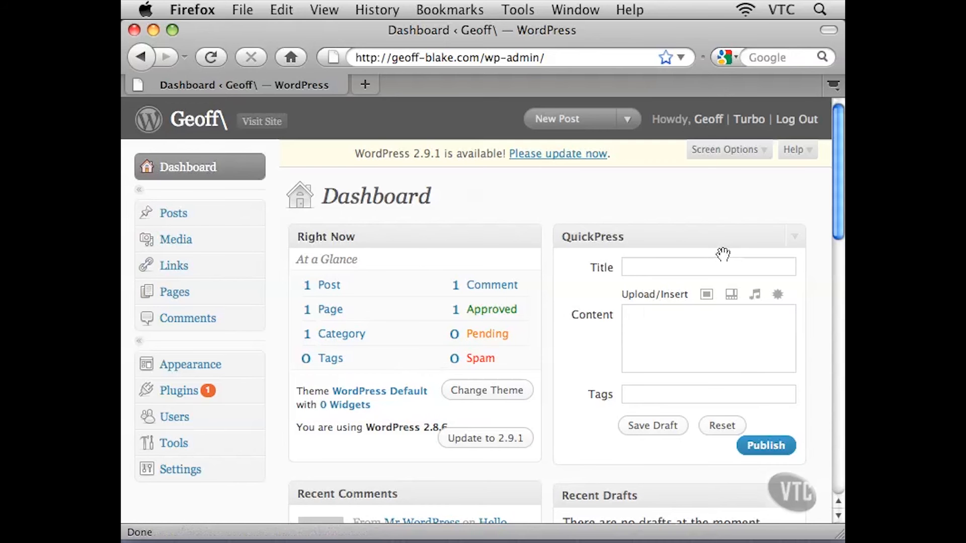
Scroll the dashboard and highlight the installed WordPress version in the Right Now box
{"action": "left_click_drag", "start_coordinate": [835, 191], "coordinate": [833, 232]}
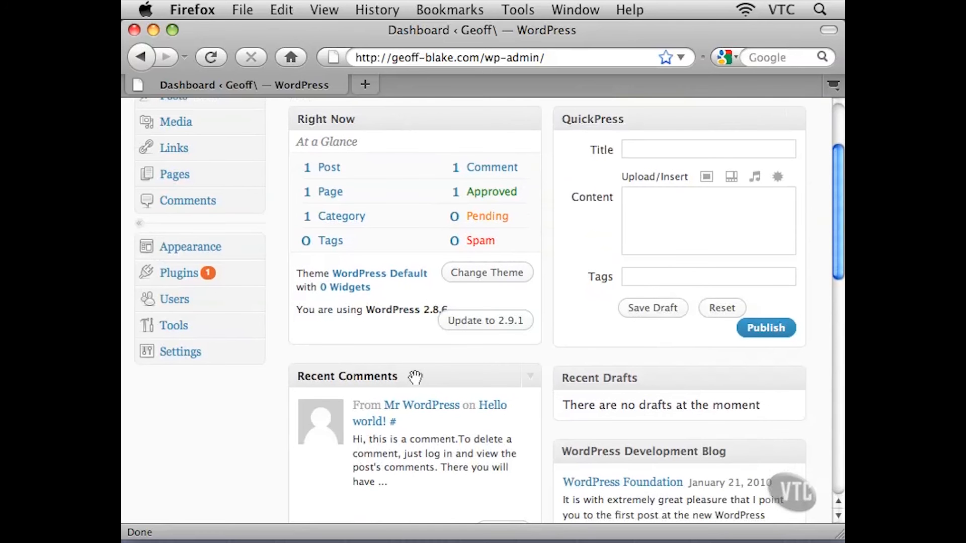
{"action": "mouse_move", "coordinate": [834, 182]}
{"action": "left_mouse_down"}
{"action": "mouse_move", "coordinate": [826, 290]}
{"action": "mouse_move", "coordinate": [830, 160]}
{"action": "mouse_move", "coordinate": [833, 174]}
{"action": "left_mouse_up"}
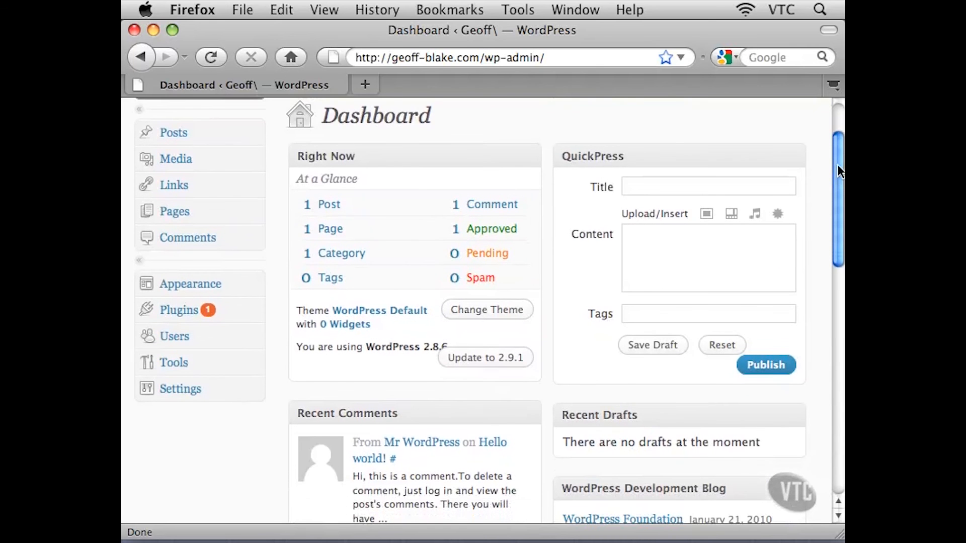
{"action": "scroll", "coordinate": [836, 172], "scroll_direction": "down", "scroll_amount": 2}
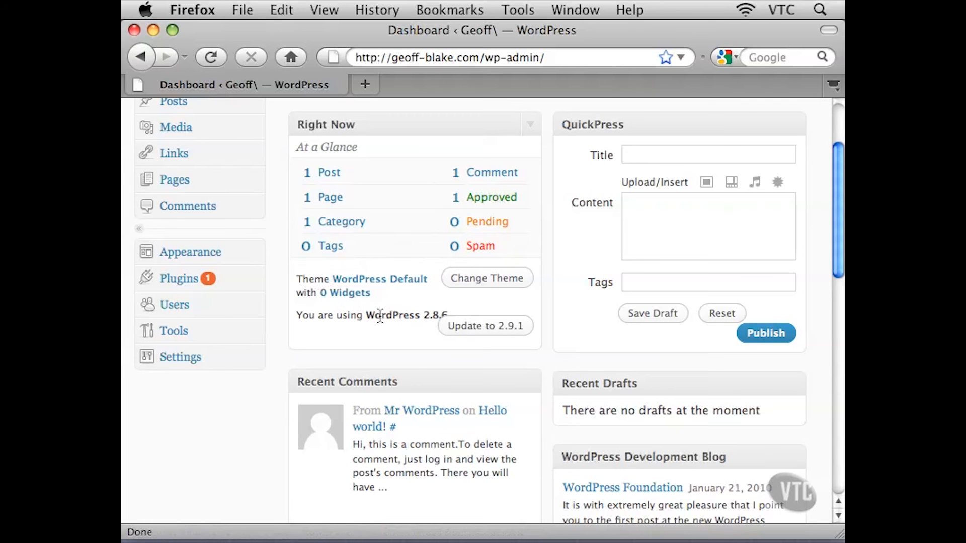
{"action": "left_click_drag", "start_coordinate": [374, 316], "coordinate": [449, 319]}
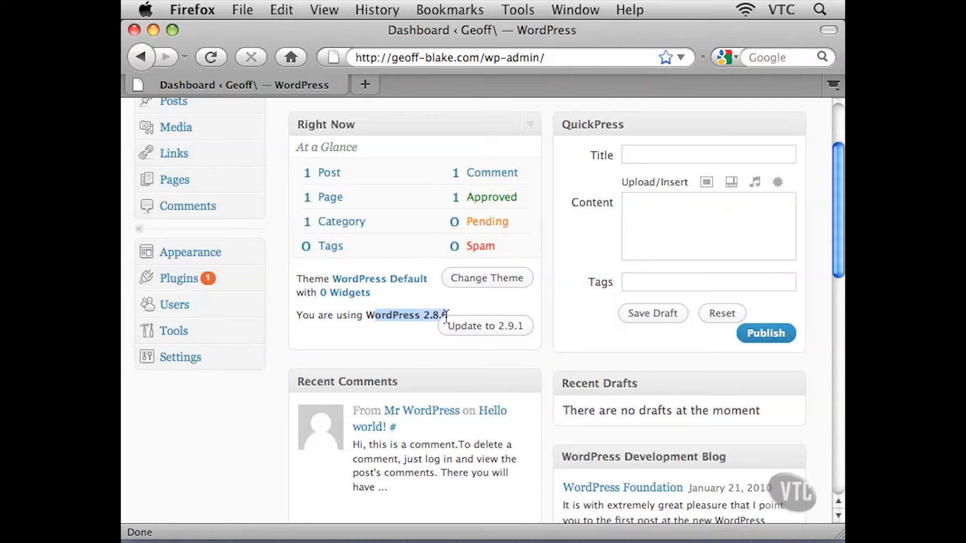
{"action": "left_click", "coordinate": [417, 320]}
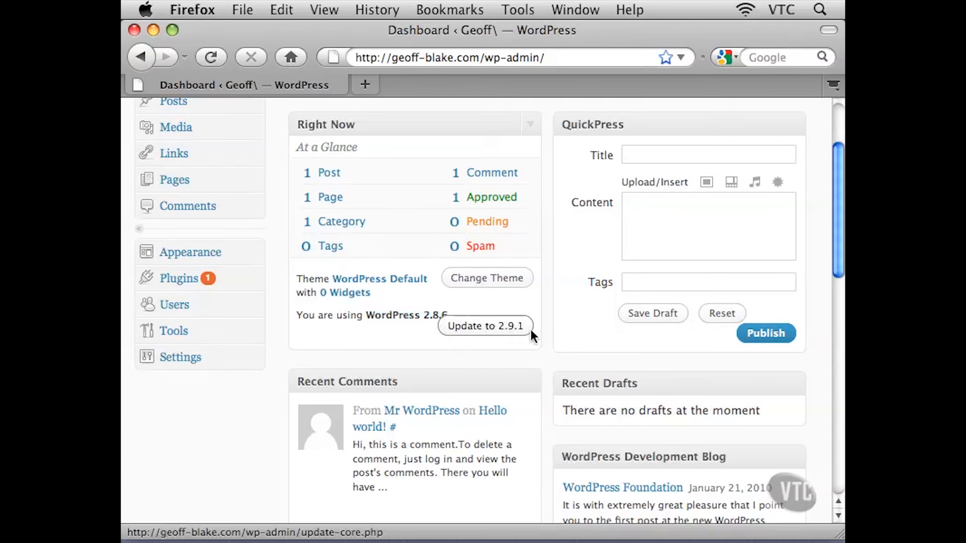
Scroll down to examine the Recent Comments and Incoming Links widgets, highlighting their text
{"action": "left_click_drag", "start_coordinate": [838, 261], "coordinate": [838, 348]}
{"action": "mouse_move", "coordinate": [424, 262]}
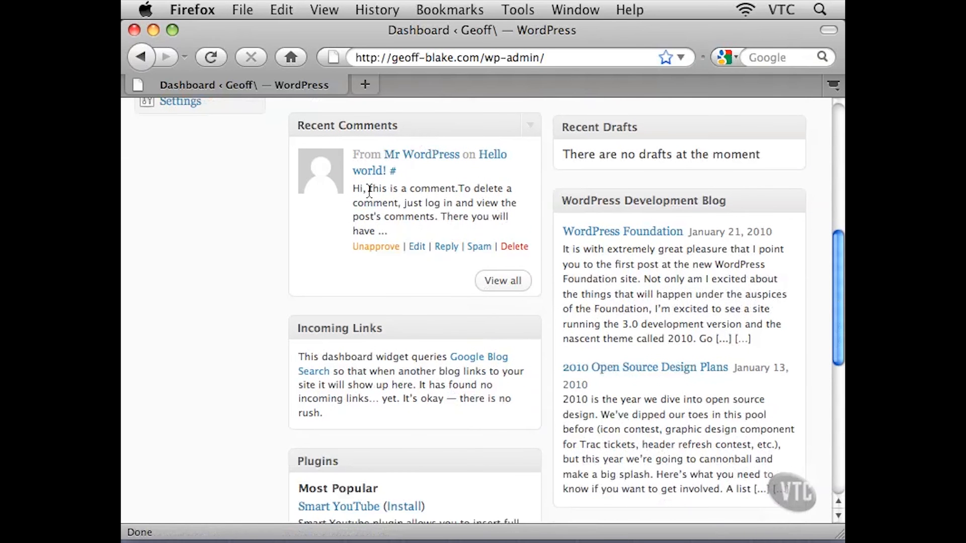
{"action": "left_click_drag", "start_coordinate": [356, 190], "coordinate": [391, 227]}
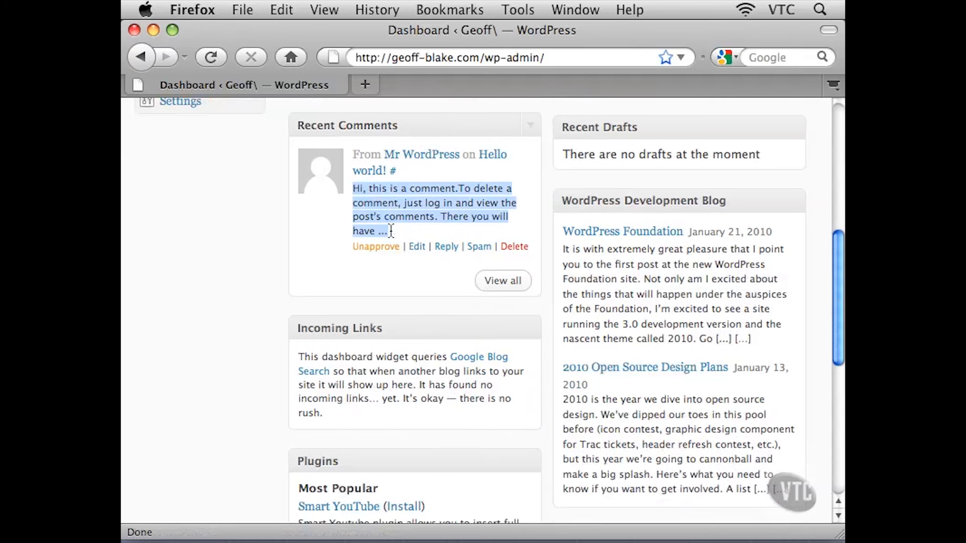
{"action": "left_click", "coordinate": [425, 201]}
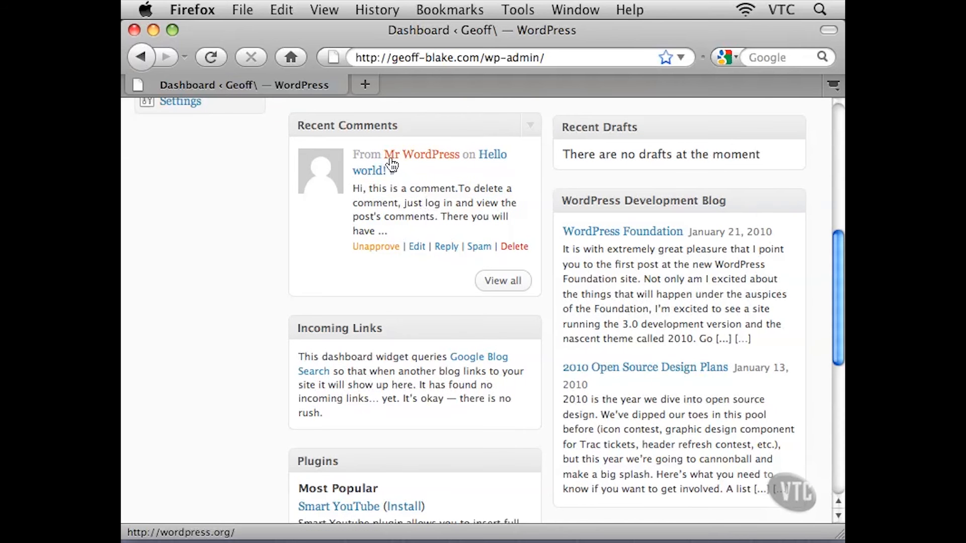
{"action": "left_click_drag", "start_coordinate": [388, 193], "coordinate": [397, 213]}
{"action": "left_click", "coordinate": [397, 210]}
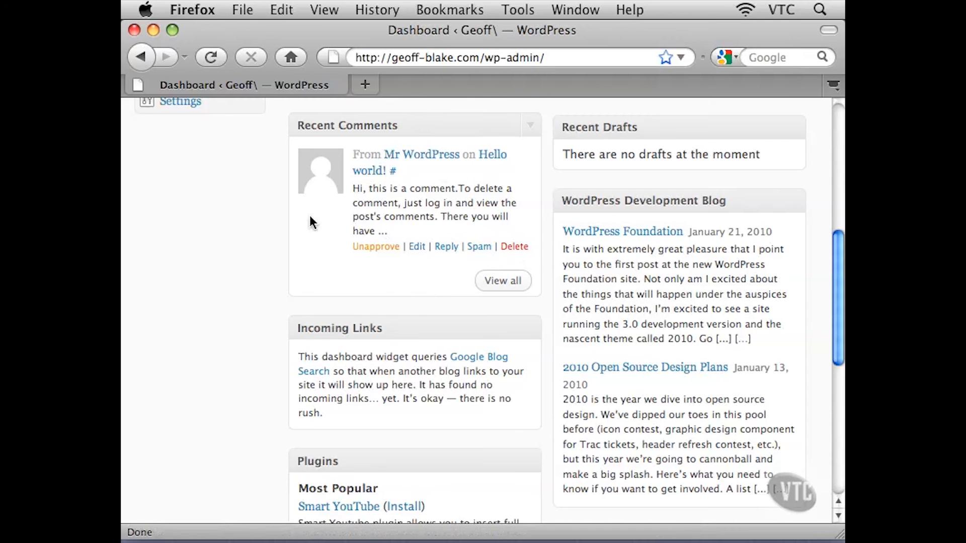
{"action": "scroll", "coordinate": [245, 253], "scroll_direction": "down", "scroll_amount": 5}
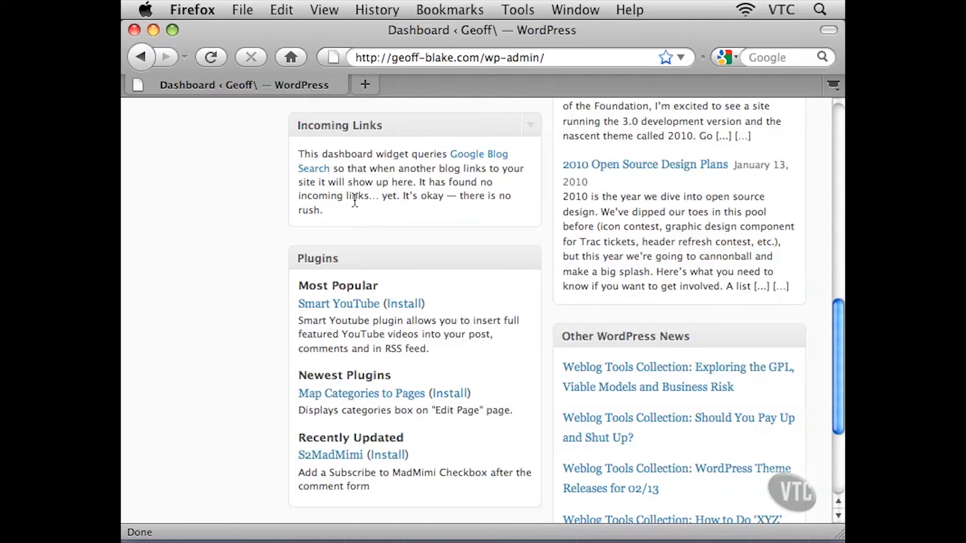
{"action": "left_click_drag", "start_coordinate": [352, 196], "coordinate": [430, 204]}
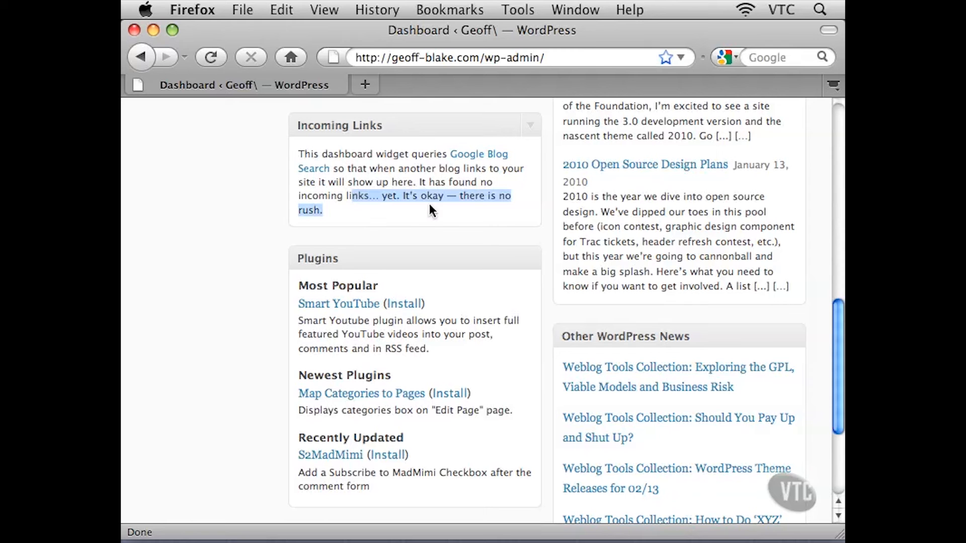
{"action": "left_click", "coordinate": [396, 207]}
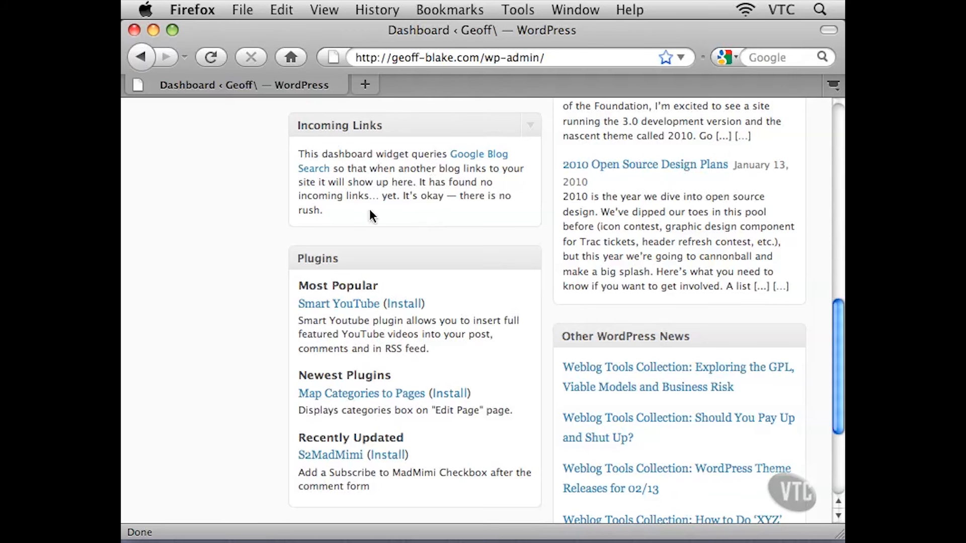
Scroll through the dashboard to examine the Plugins and WordPress Development Blog widgets
{"action": "scroll", "coordinate": [390, 269], "scroll_direction": "down", "scroll_amount": 3}
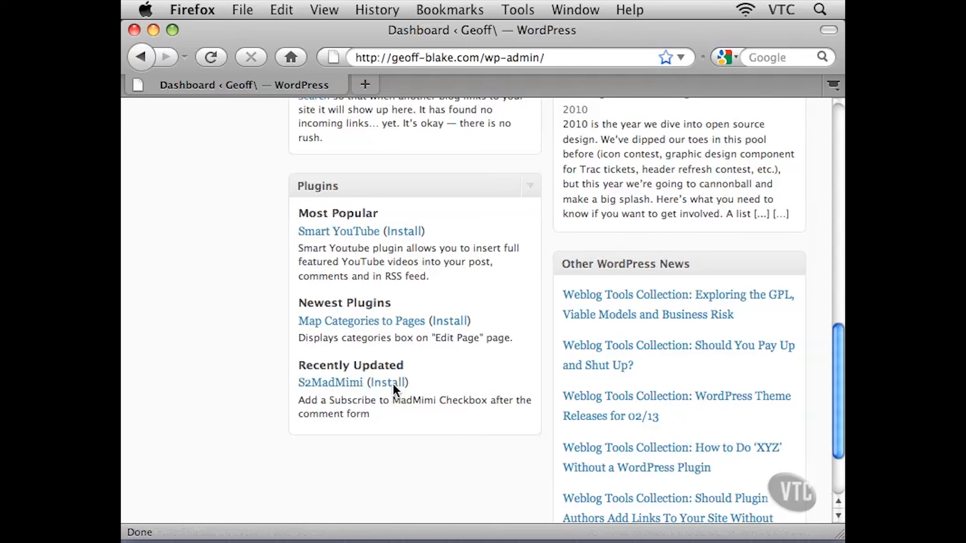
{"action": "left_click_drag", "start_coordinate": [838, 363], "coordinate": [844, 160]}
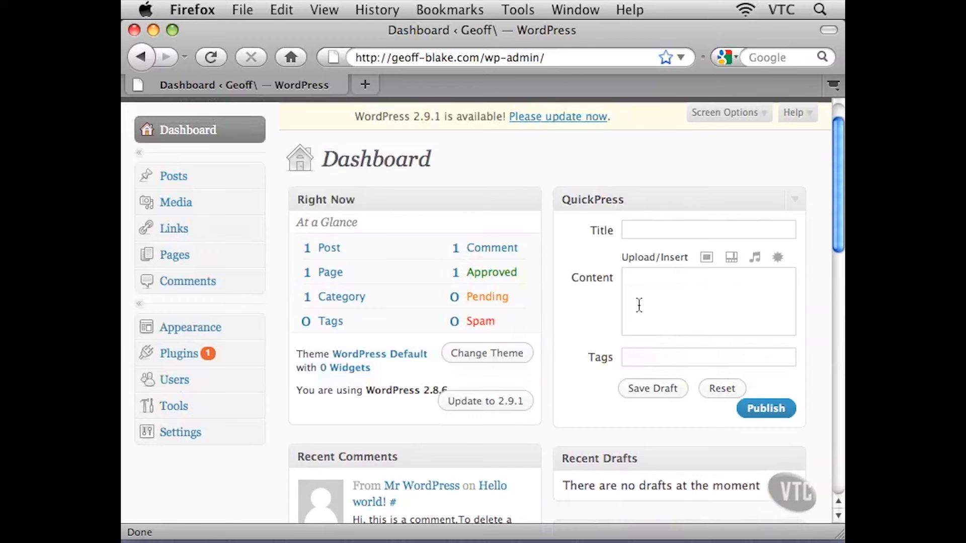
{"action": "scroll", "coordinate": [639, 305], "scroll_direction": "up", "scroll_amount": 2}
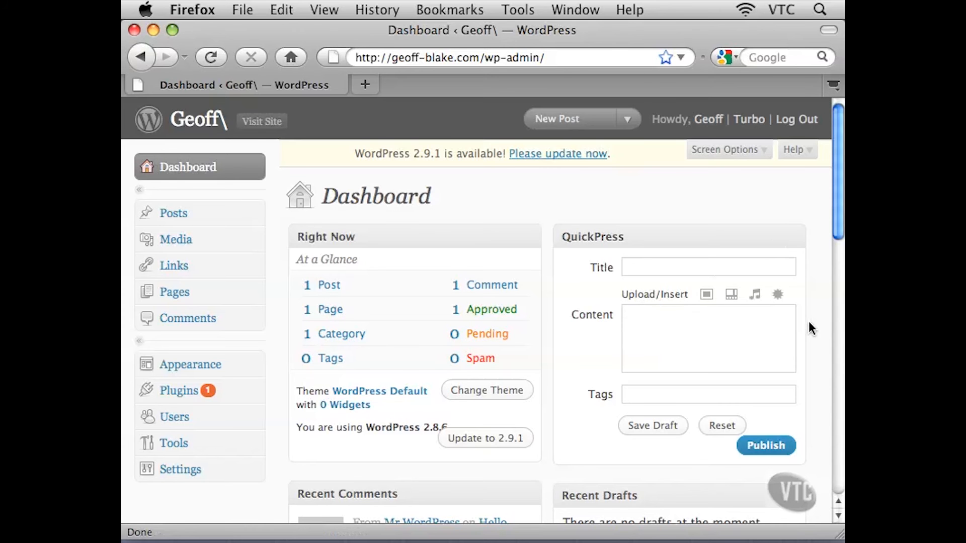
{"action": "scroll", "coordinate": [809, 323], "scroll_direction": "down", "scroll_amount": 3}
{"action": "left_click_drag", "start_coordinate": [832, 269], "coordinate": [833, 355]}
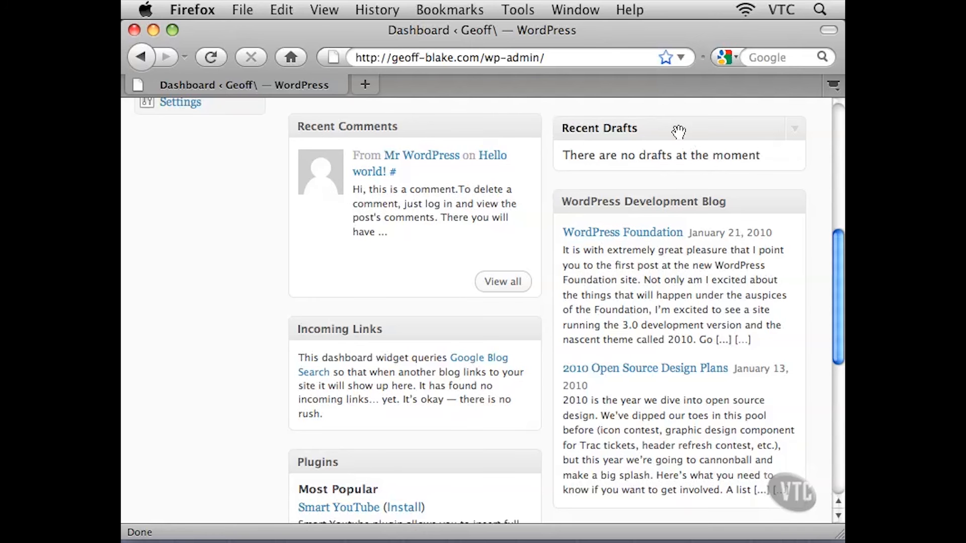
{"action": "left_click_drag", "start_coordinate": [836, 243], "coordinate": [834, 269]}
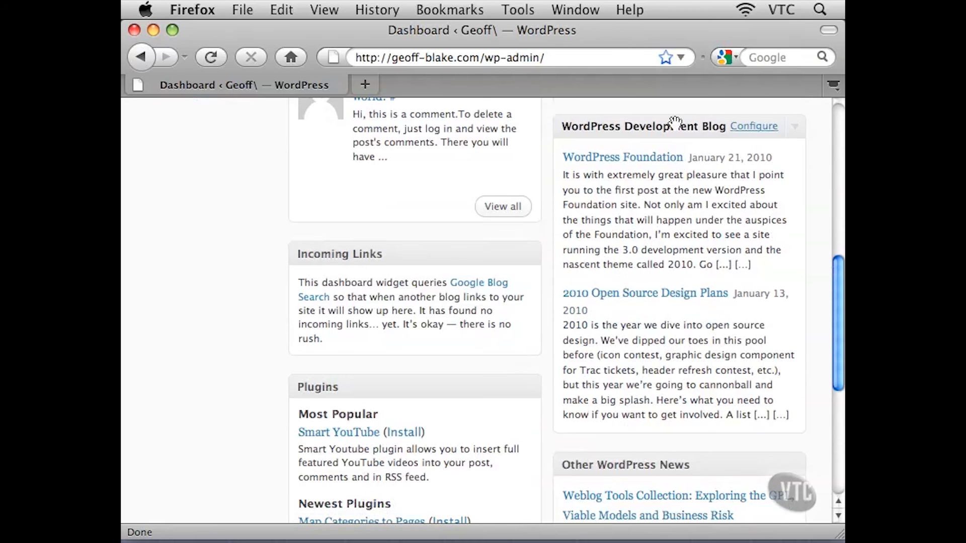
{"action": "scroll", "coordinate": [664, 302], "scroll_direction": "down", "scroll_amount": 1}
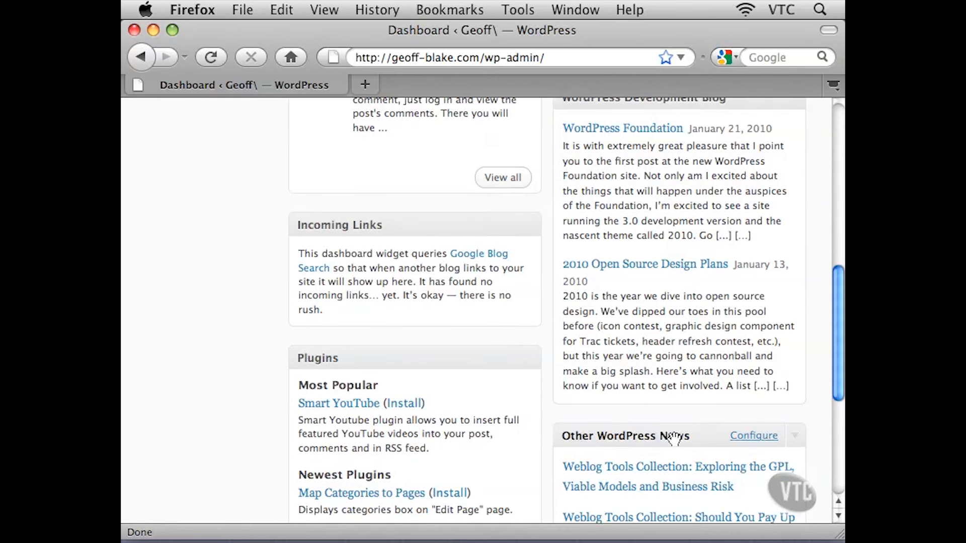
{"action": "scroll", "coordinate": [701, 357], "scroll_direction": "up", "scroll_amount": 1}
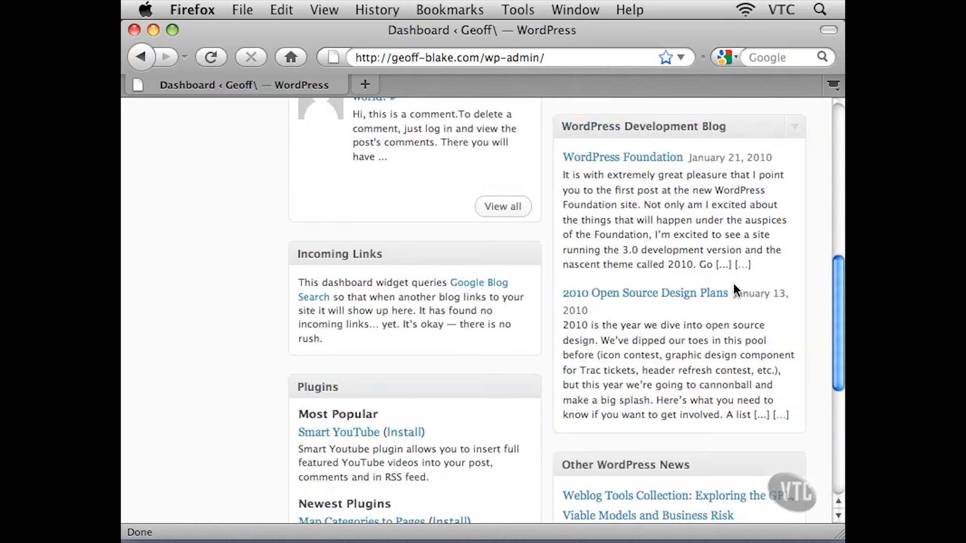
Highlight a WordPress Development Blog post and examine the Other WordPress News widget, then return to the top
{"action": "left_click_drag", "start_coordinate": [613, 191], "coordinate": [680, 250]}
{"action": "left_click", "coordinate": [665, 221]}
{"action": "scroll", "coordinate": [651, 364], "scroll_direction": "down", "scroll_amount": 6}
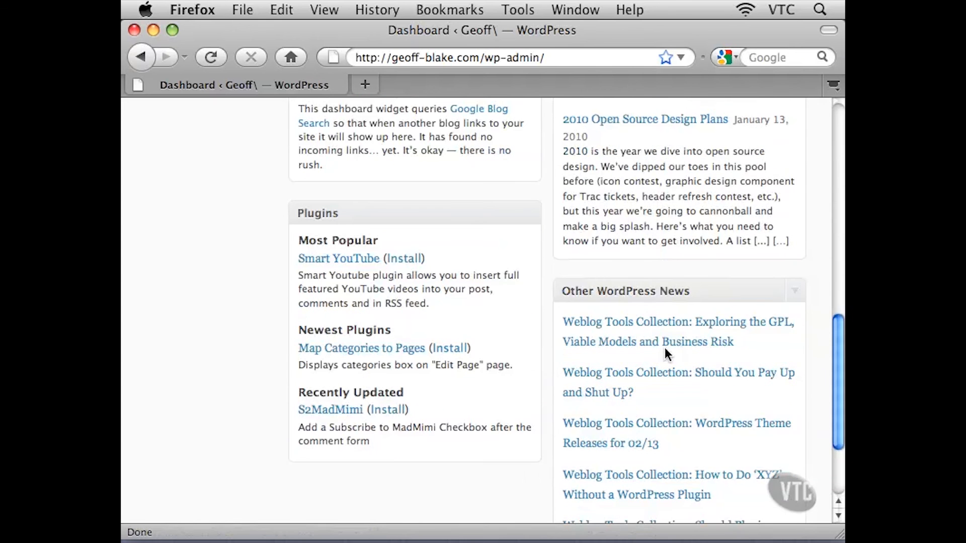
{"action": "scroll", "coordinate": [665, 348], "scroll_direction": "up", "scroll_amount": 5}
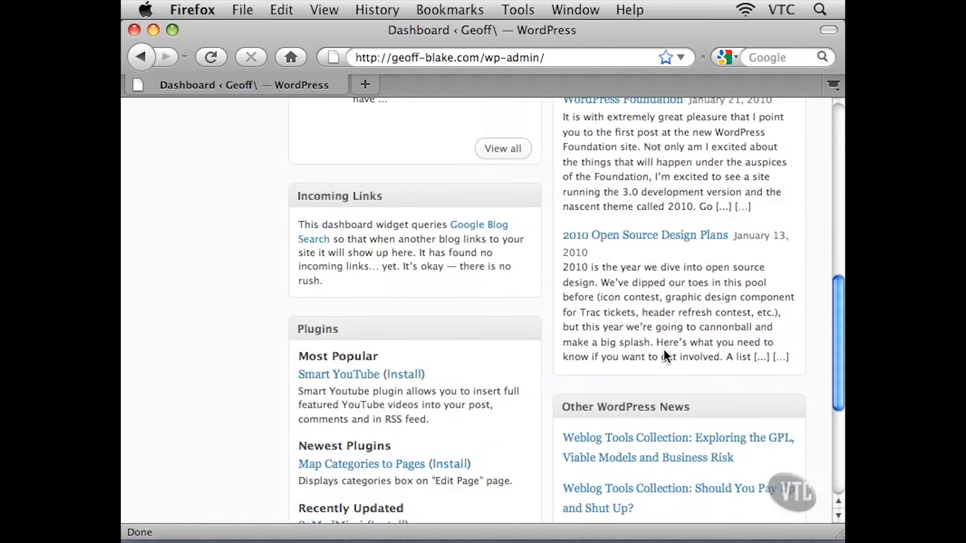
{"action": "scroll", "coordinate": [664, 352], "scroll_direction": "up", "scroll_amount": 1}
{"action": "mouse_move", "coordinate": [574, 111]}
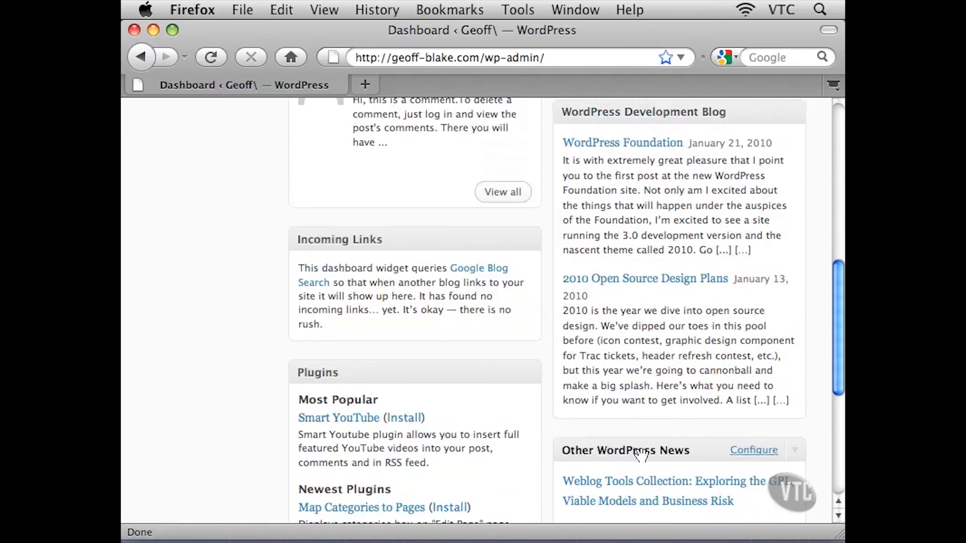
{"action": "scroll", "coordinate": [672, 448], "scroll_direction": "up", "scroll_amount": 15}
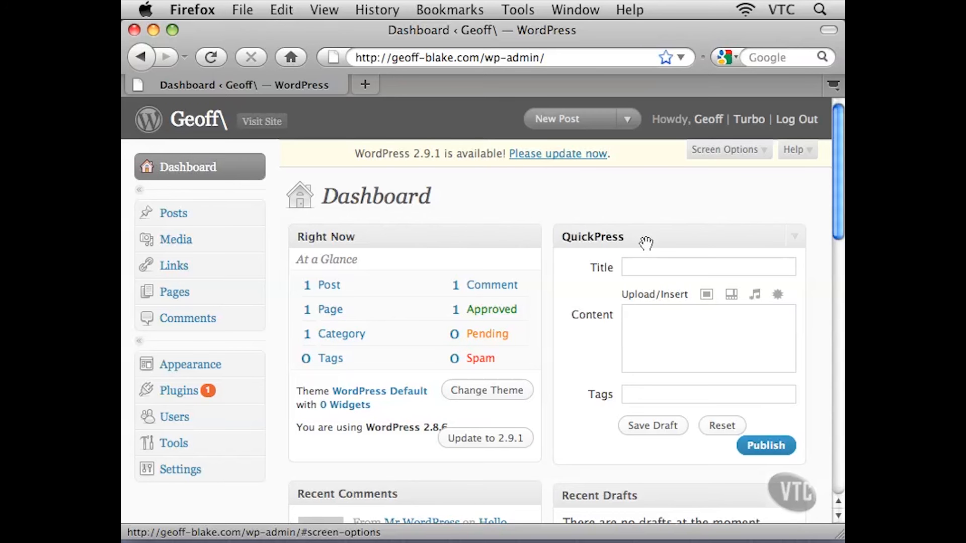
{"action": "scroll", "coordinate": [562, 358], "scroll_direction": "down", "scroll_amount": 3}
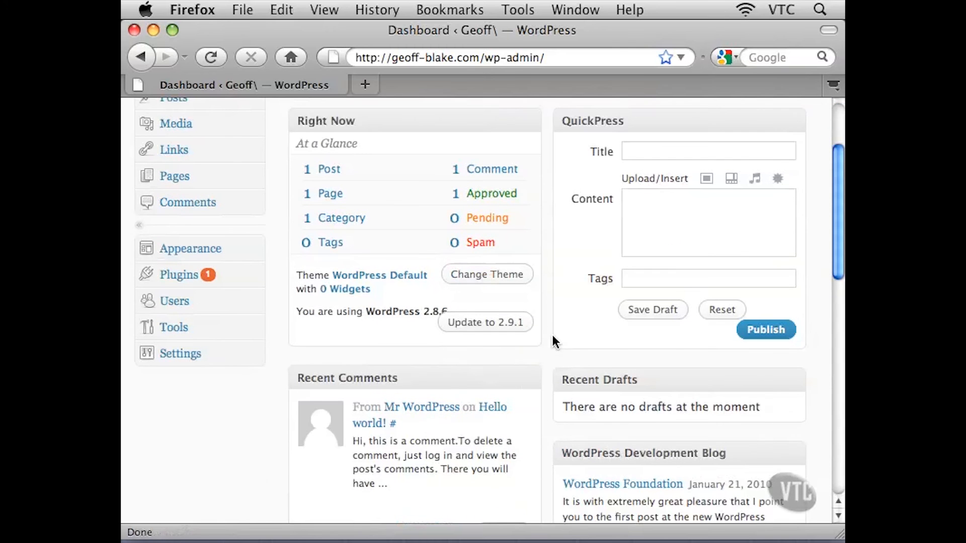
{"action": "scroll", "coordinate": [561, 349], "scroll_direction": "up", "scroll_amount": 3}
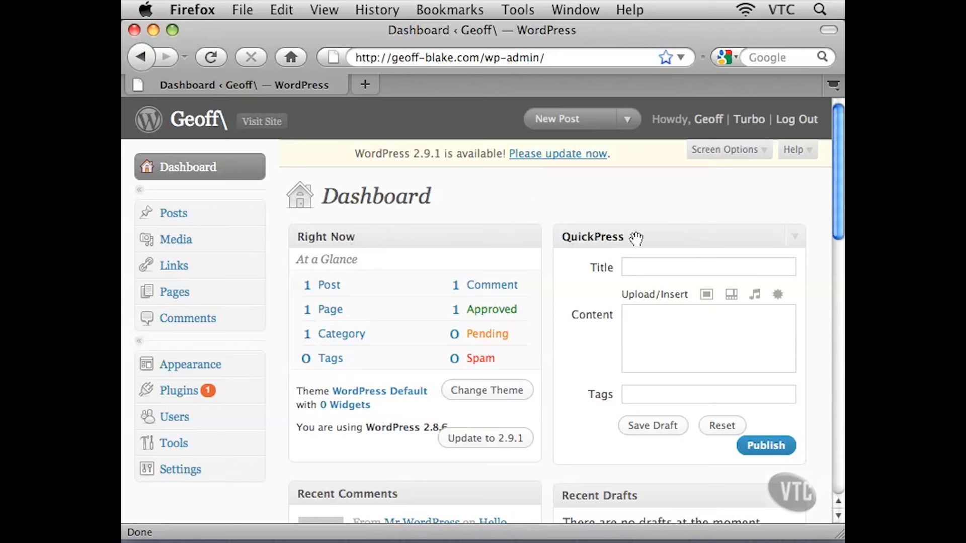
Collapse all eight dashboard widgets, from Right Now and QuickPress down to Other WordPress News
{"action": "left_click", "coordinate": [530, 237]}
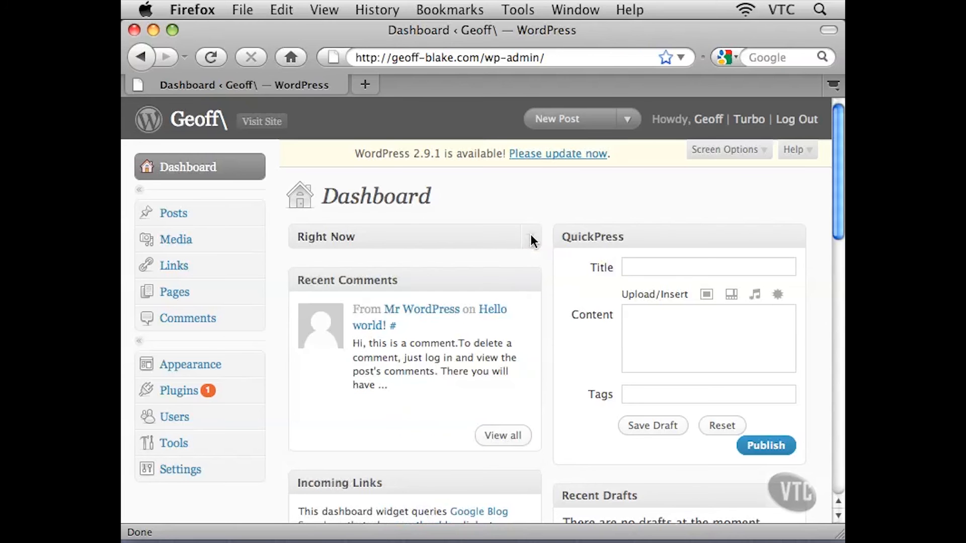
{"action": "left_click", "coordinate": [532, 281]}
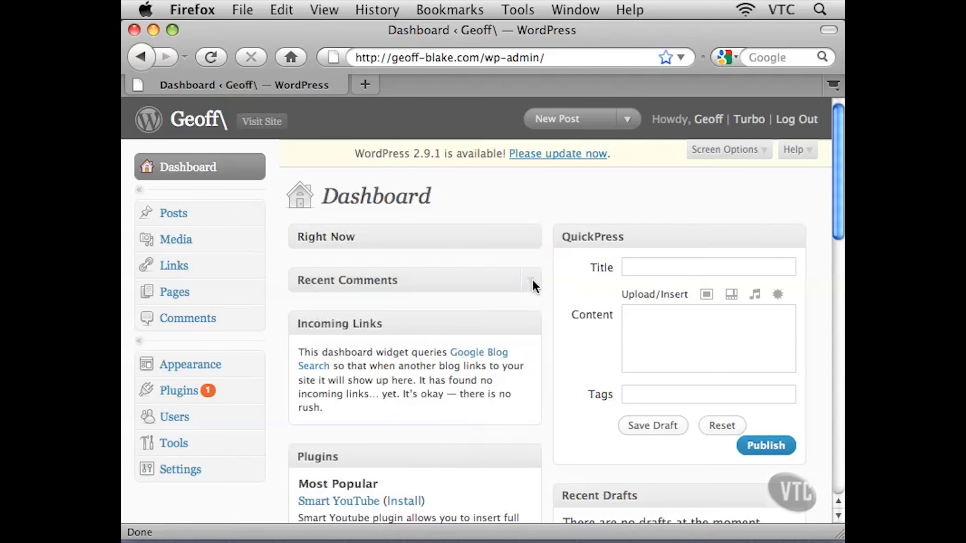
{"action": "left_click", "coordinate": [532, 323]}
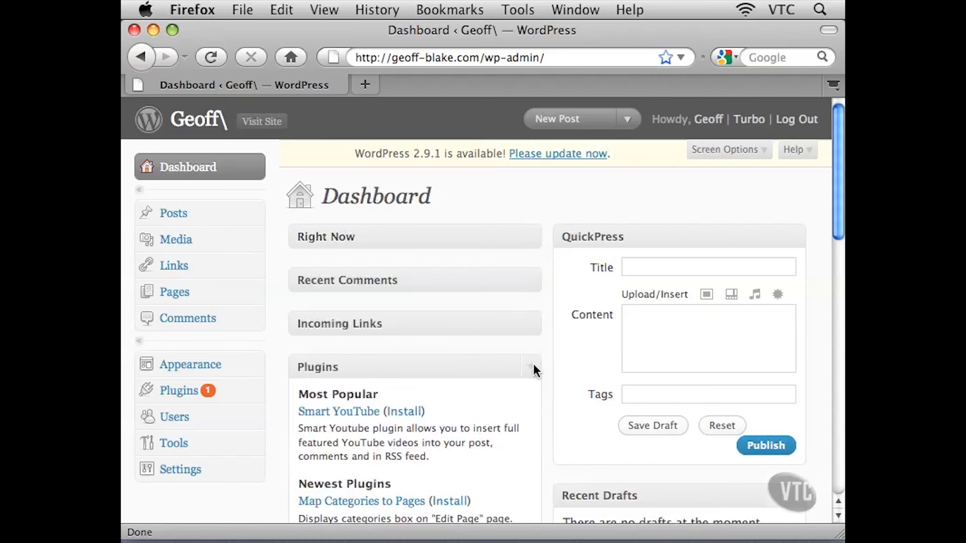
{"action": "left_click", "coordinate": [533, 365]}
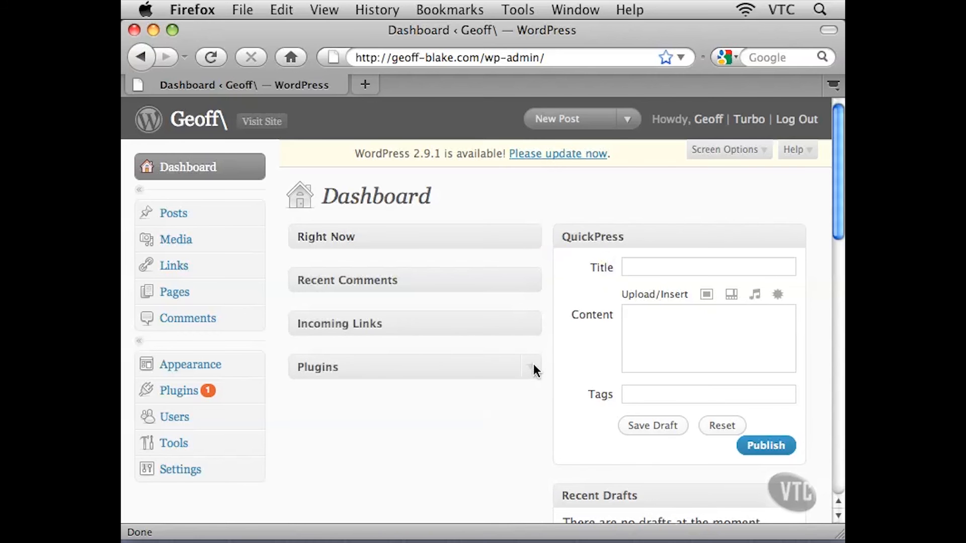
{"action": "left_click", "coordinate": [799, 236]}
{"action": "left_click", "coordinate": [800, 280]}
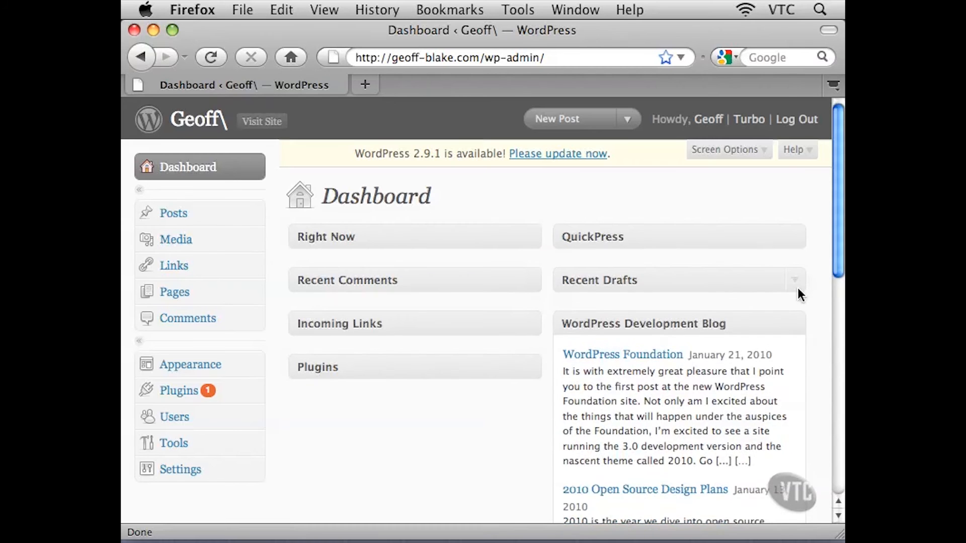
{"action": "left_click", "coordinate": [798, 324]}
{"action": "left_click", "coordinate": [797, 364]}
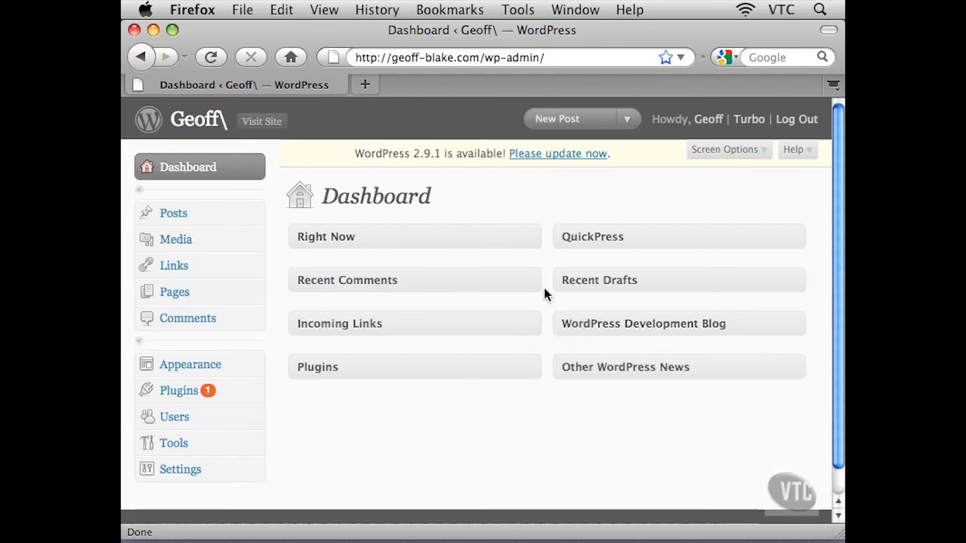
Toggle the Right Now, QuickPress, Recent Comments and Recent Drafts widgets open and closed by their title bars
{"action": "left_click", "coordinate": [531, 239]}
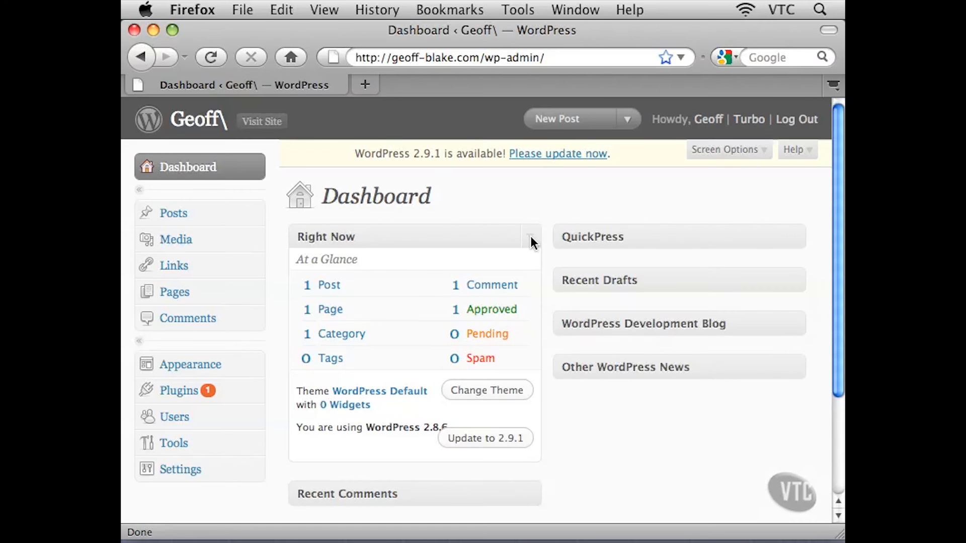
{"action": "left_click", "coordinate": [719, 238]}
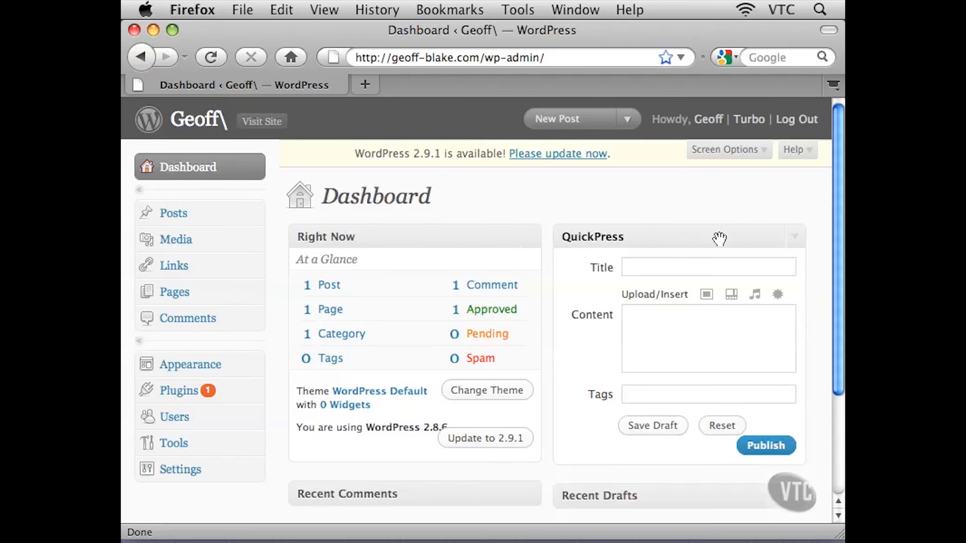
{"action": "left_click", "coordinate": [406, 235]}
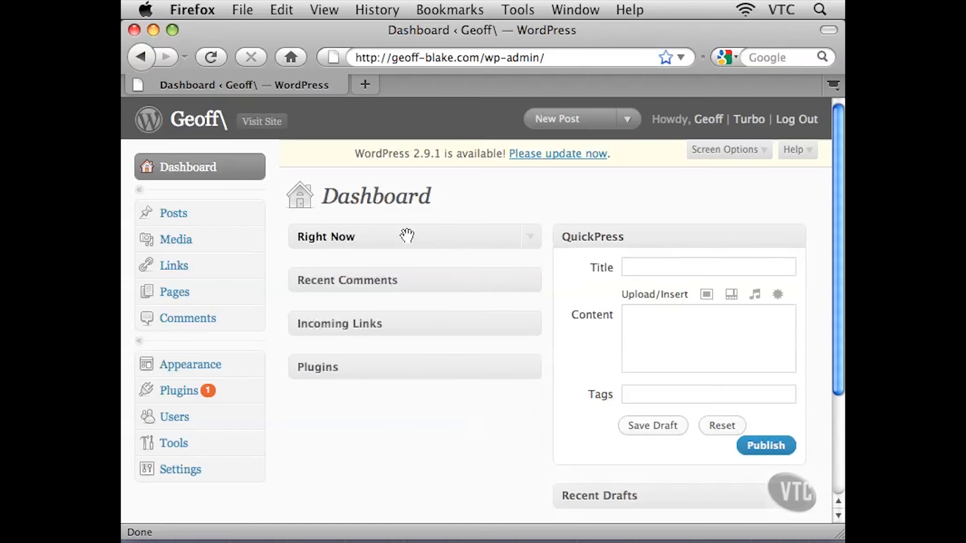
{"action": "left_click", "coordinate": [654, 238]}
{"action": "left_click", "coordinate": [466, 280]}
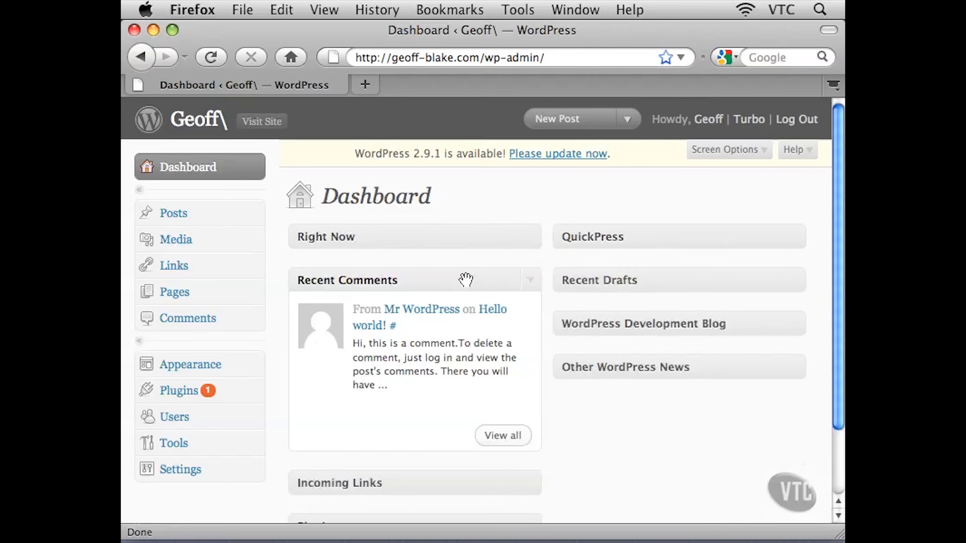
{"action": "left_click", "coordinate": [657, 281]}
{"action": "left_click", "coordinate": [657, 281]}
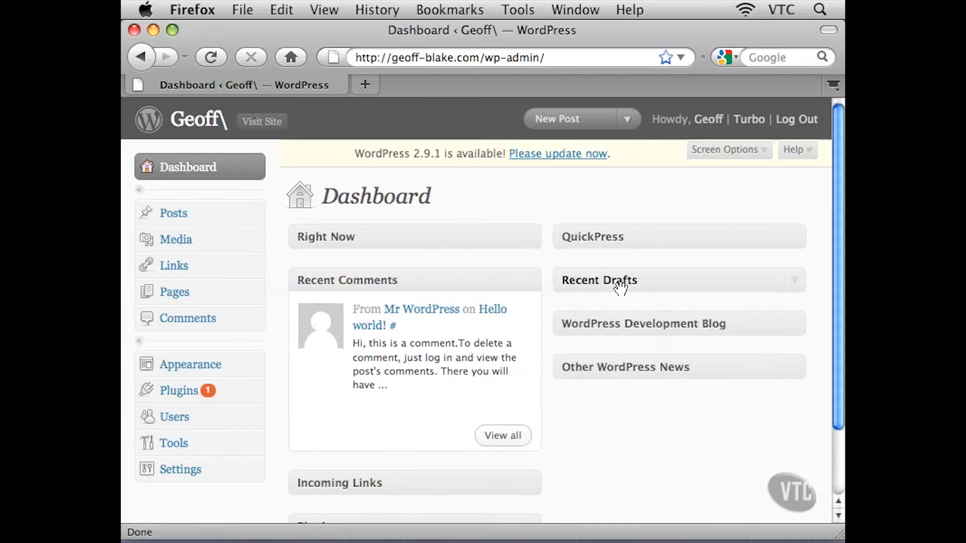
{"action": "left_click", "coordinate": [489, 280]}
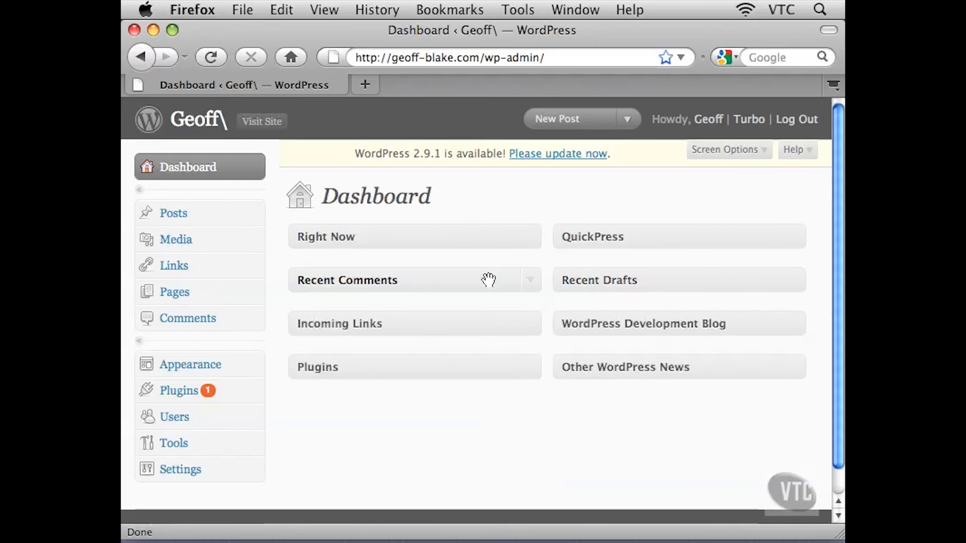
Expand the Recent Comments, Right Now, Recent Drafts and QuickPress widgets again
{"action": "left_click", "coordinate": [537, 282]}
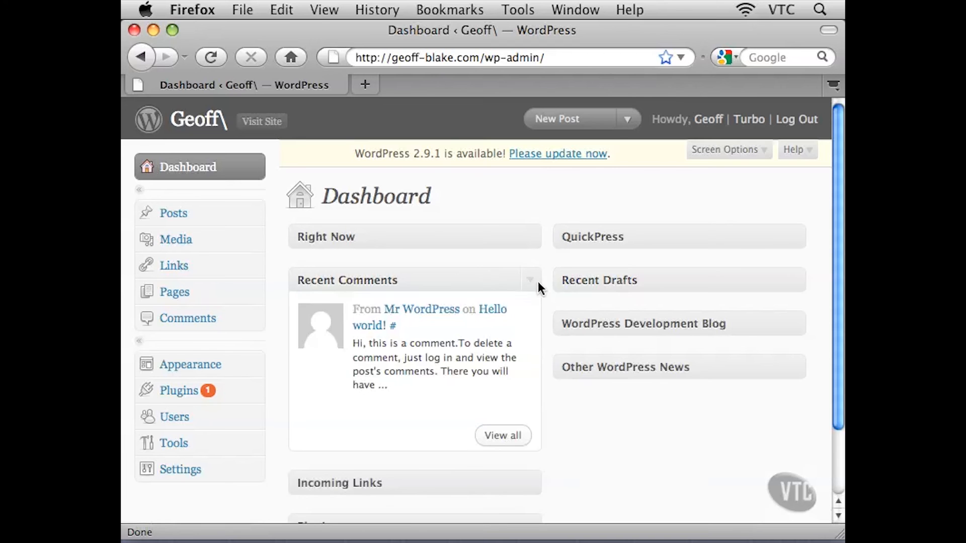
{"action": "left_click", "coordinate": [535, 240]}
{"action": "left_click", "coordinate": [799, 282]}
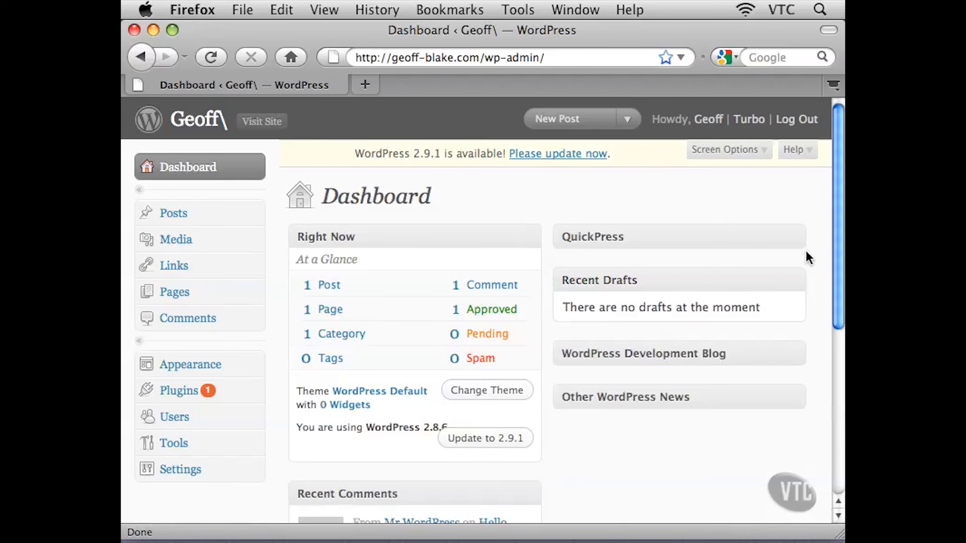
{"action": "left_click", "coordinate": [796, 244]}
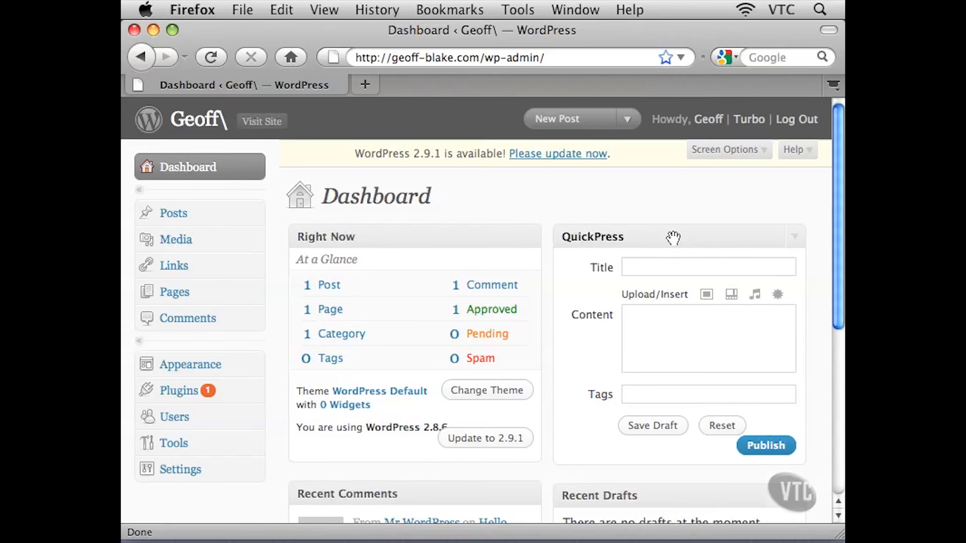
Swap the QuickPress and Right Now widgets, placing QuickPress at the top of the left column and Right Now at top right
{"action": "left_click_drag", "start_coordinate": [673, 237], "coordinate": [385, 251]}
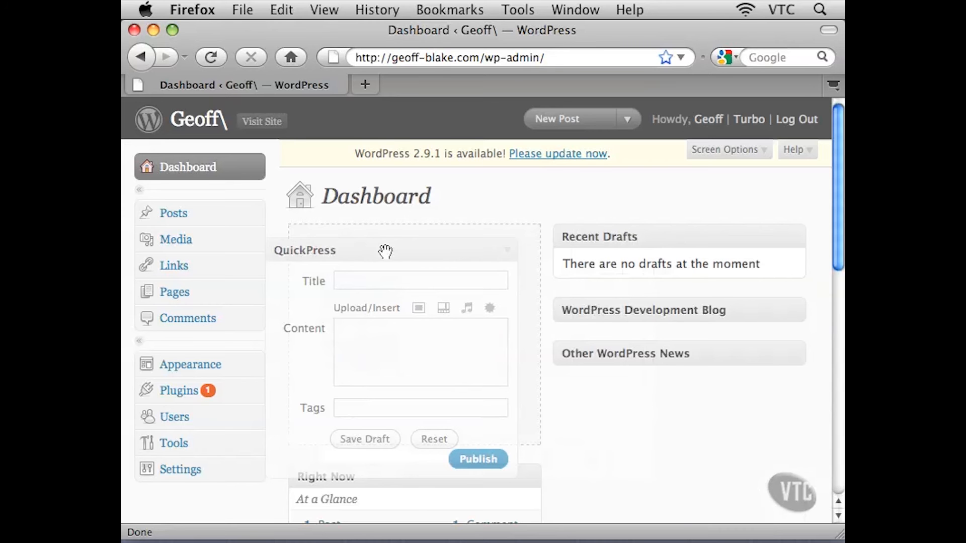
{"action": "left_click_drag", "start_coordinate": [384, 256], "coordinate": [385, 256]}
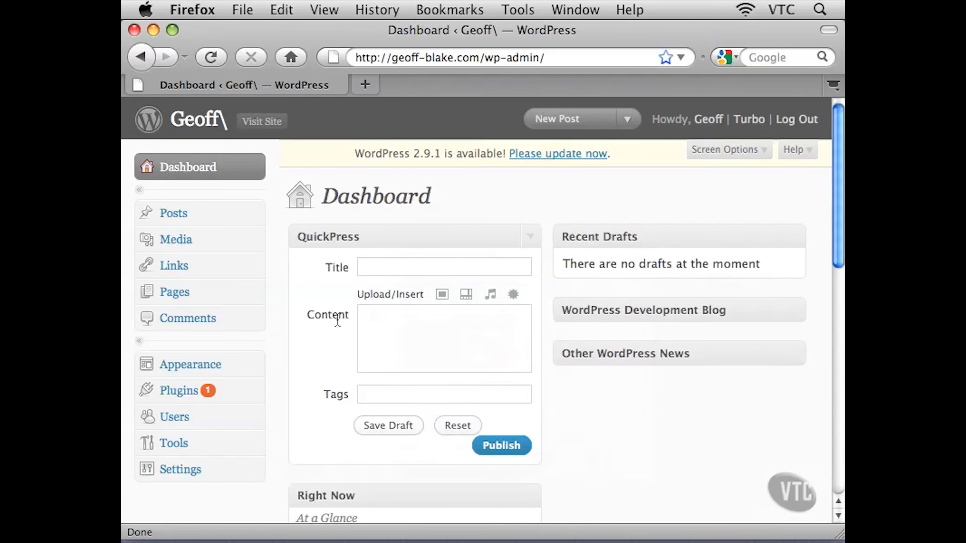
{"action": "scroll", "coordinate": [650, 372], "scroll_direction": "down", "scroll_amount": 1}
{"action": "scroll", "coordinate": [650, 368], "scroll_direction": "down", "scroll_amount": 5}
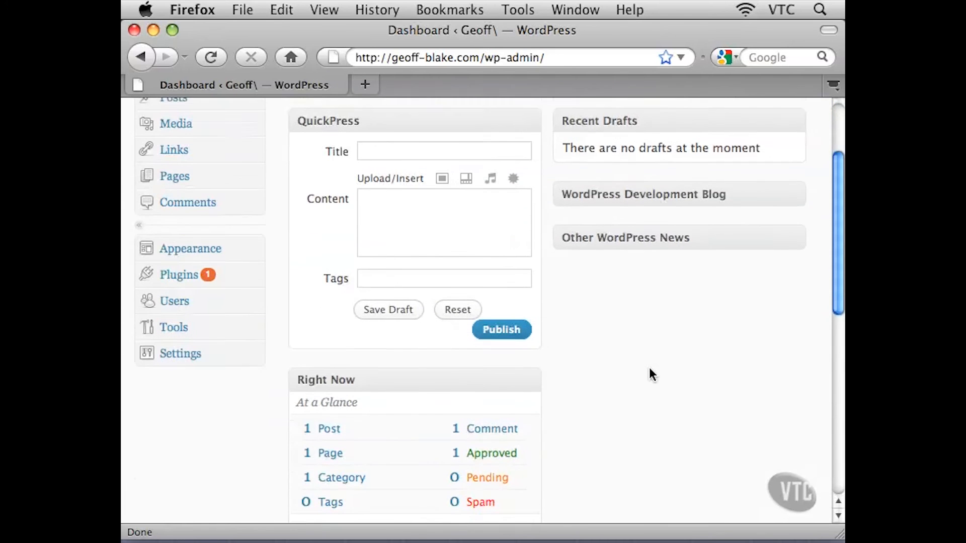
{"action": "scroll", "coordinate": [649, 372], "scroll_direction": "up", "scroll_amount": 4}
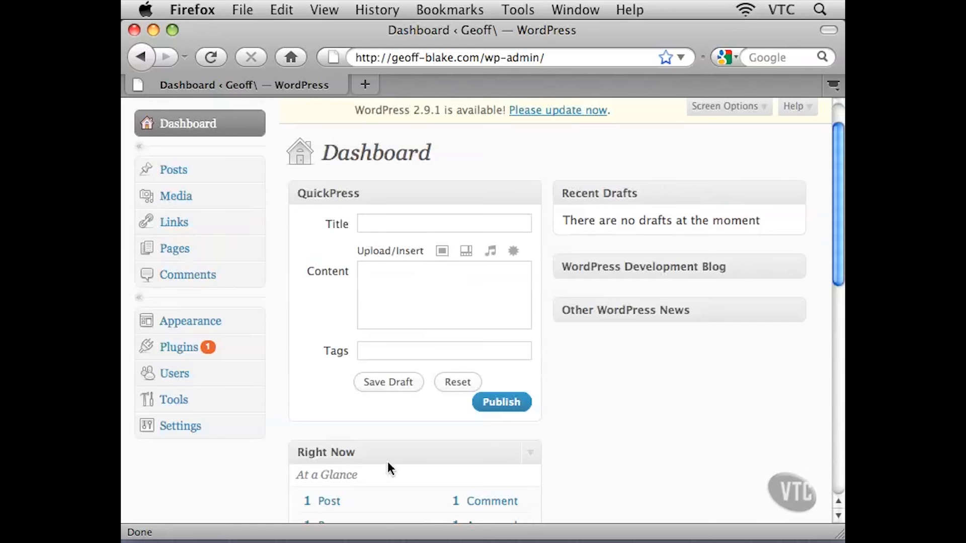
{"action": "left_click_drag", "start_coordinate": [369, 454], "coordinate": [618, 204]}
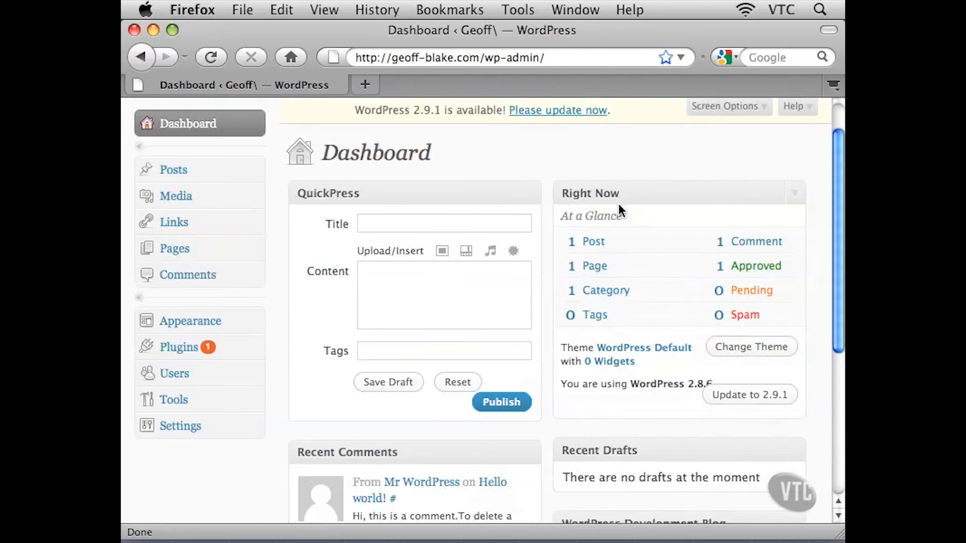
Move the Recent Comments widget into the right column below Recent Drafts
{"action": "scroll", "coordinate": [623, 291], "scroll_direction": "down", "scroll_amount": 5}
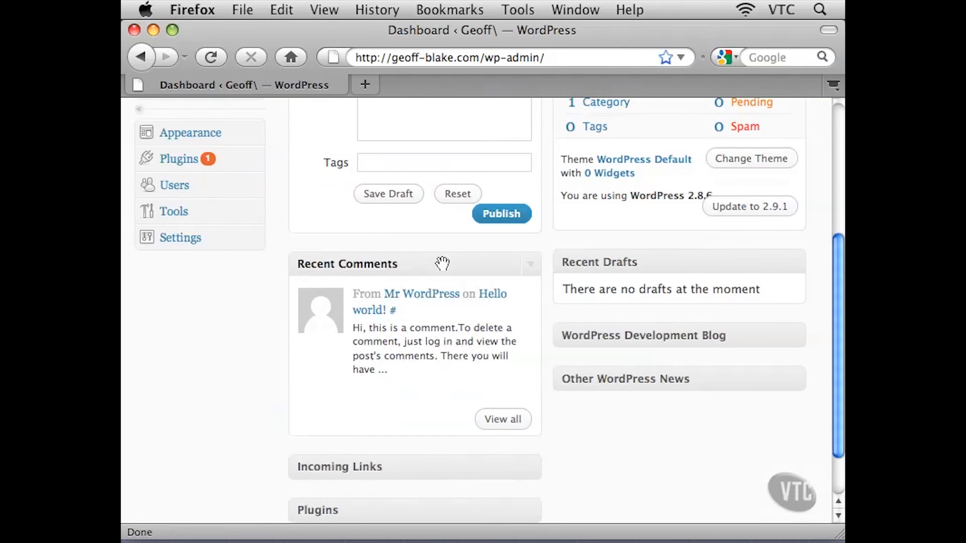
{"action": "left_click_drag", "start_coordinate": [445, 264], "coordinate": [717, 319]}
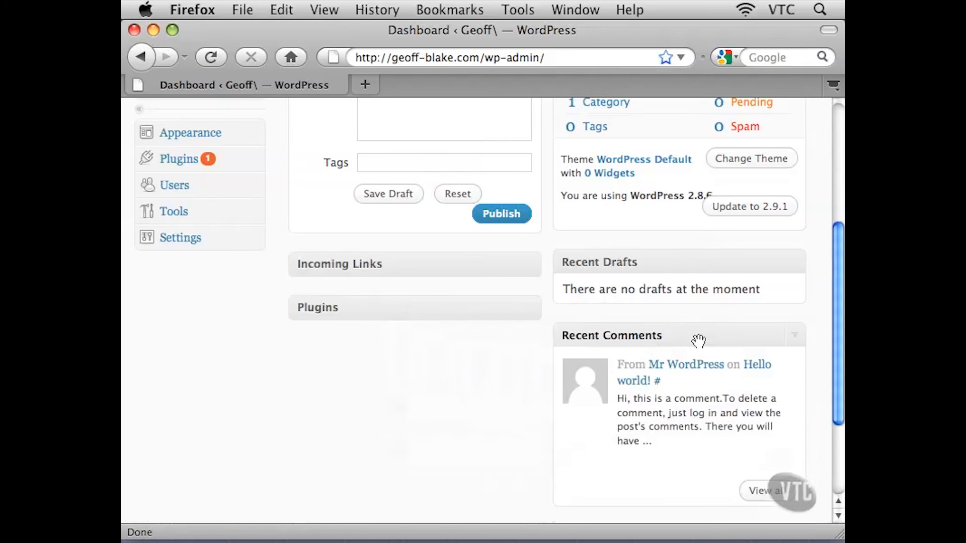
Move the Incoming Links widget into the right column above Recent Comments, and Recent Drafts into the left column above Plugins
{"action": "scroll", "coordinate": [698, 341], "scroll_direction": "down", "scroll_amount": 2}
{"action": "left_click_drag", "start_coordinate": [410, 192], "coordinate": [640, 260]}
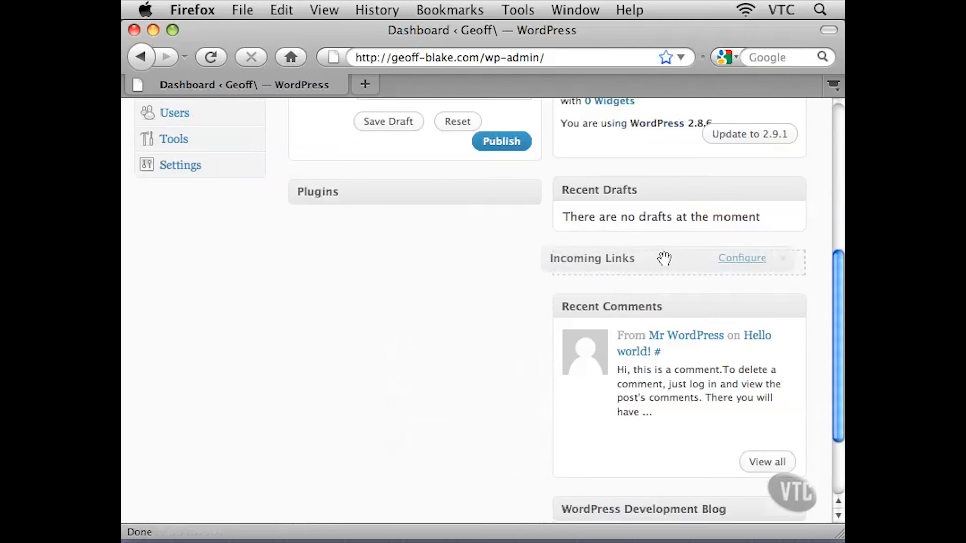
{"action": "left_click_drag", "start_coordinate": [675, 189], "coordinate": [406, 194]}
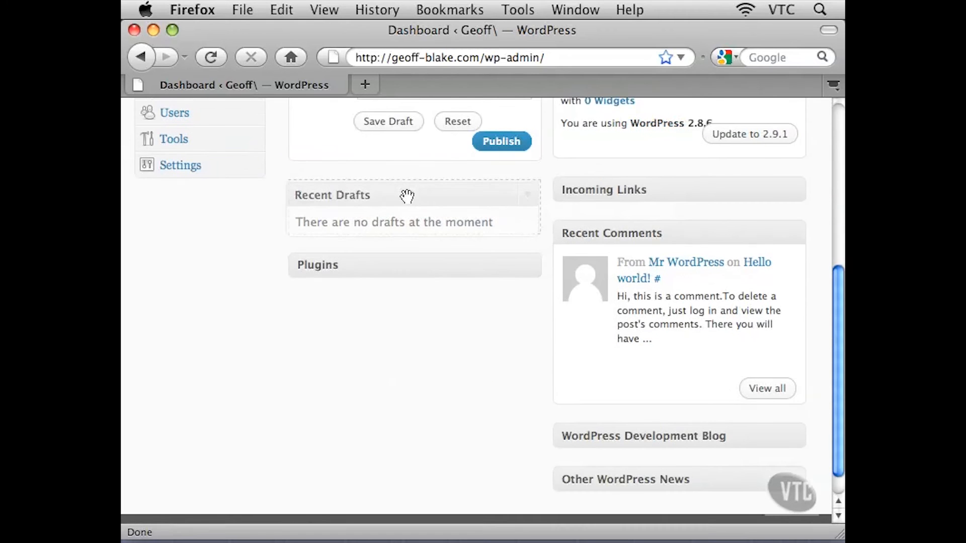
Hide the Incoming Links, WordPress Development Blog, Other WordPress News and Recent Drafts widgets through Screen Options
{"action": "scroll", "coordinate": [435, 229], "scroll_direction": "up", "scroll_amount": 5}
{"action": "scroll", "coordinate": [440, 232], "scroll_direction": "up", "scroll_amount": 3}
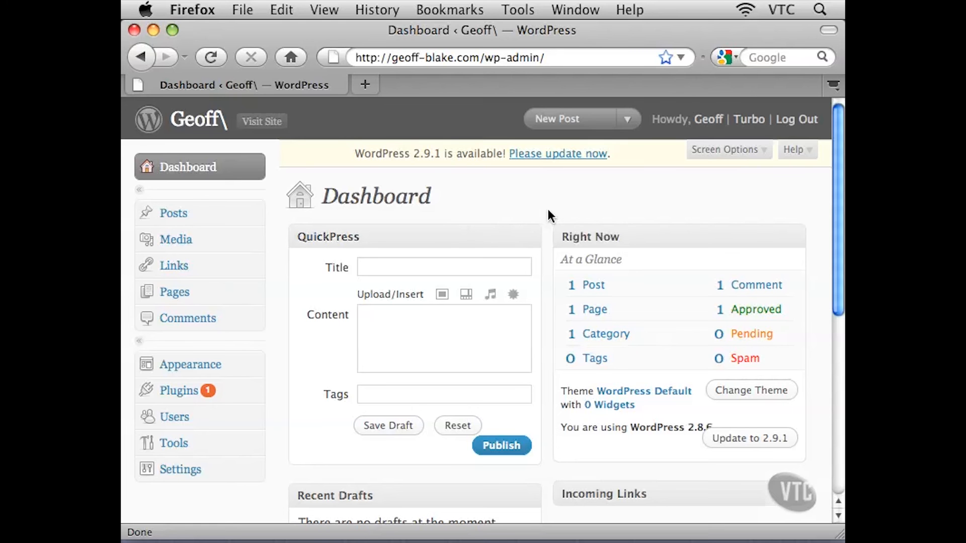
{"action": "left_click", "coordinate": [755, 151]}
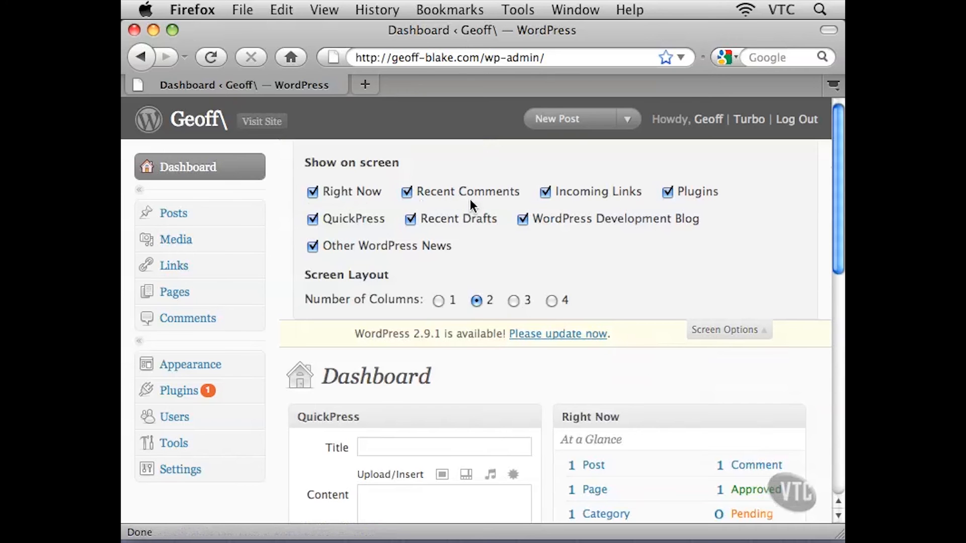
{"action": "left_click", "coordinate": [545, 192]}
{"action": "left_click", "coordinate": [523, 220]}
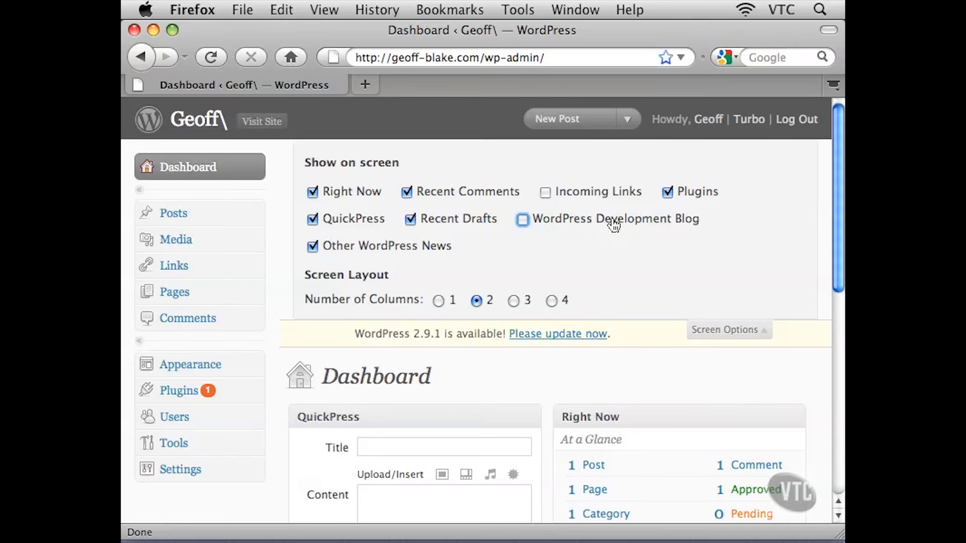
{"action": "left_click", "coordinate": [313, 246]}
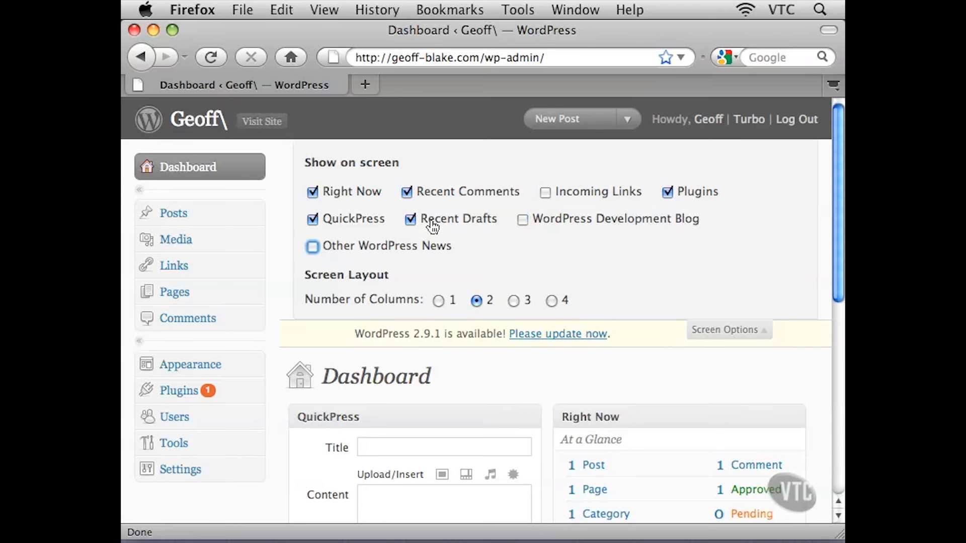
{"action": "left_click", "coordinate": [411, 218]}
{"action": "left_click", "coordinate": [715, 332]}
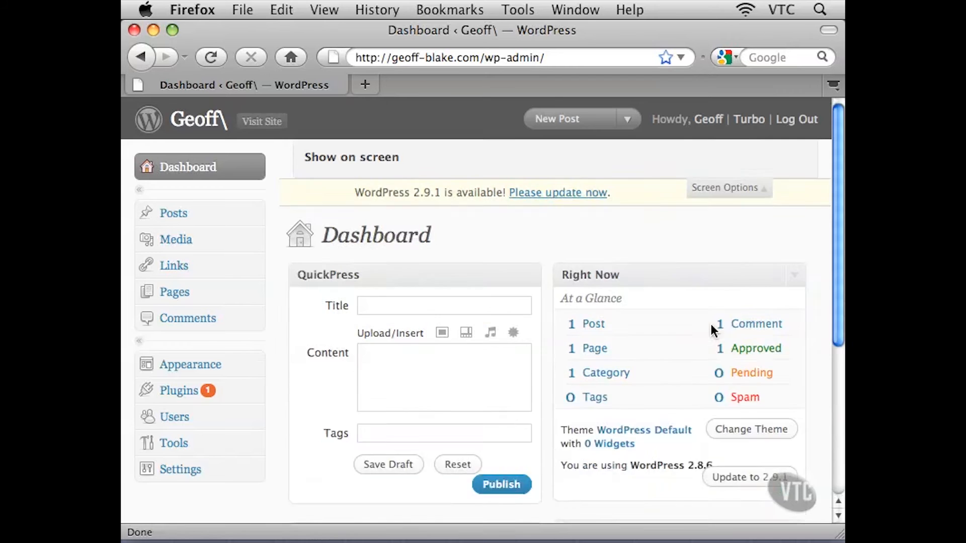
Scroll through the dashboard to review which widgets remain
{"action": "scroll", "coordinate": [600, 305], "scroll_direction": "down", "scroll_amount": 3}
{"action": "scroll", "coordinate": [600, 305], "scroll_direction": "down", "scroll_amount": 3}
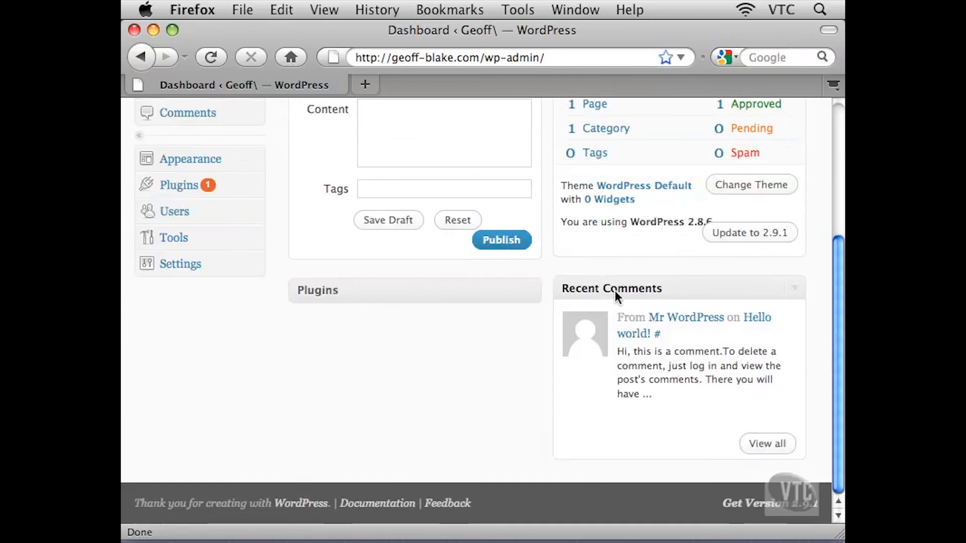
{"action": "mouse_move", "coordinate": [615, 347]}
{"action": "scroll", "coordinate": [639, 324], "scroll_direction": "up", "scroll_amount": 5}
{"action": "scroll", "coordinate": [639, 325], "scroll_direction": "up", "scroll_amount": 2}
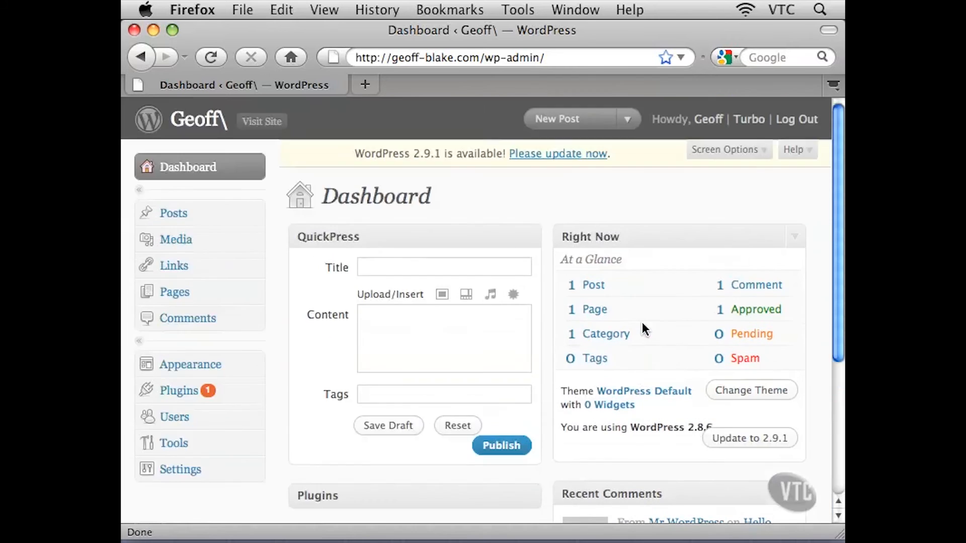
{"action": "scroll", "coordinate": [573, 368], "scroll_direction": "down", "scroll_amount": 7}
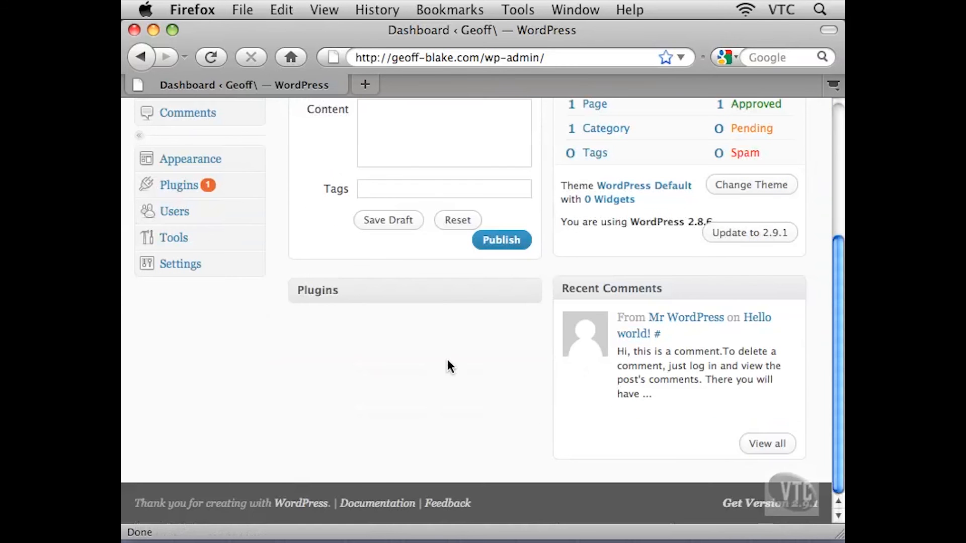
{"action": "scroll", "coordinate": [553, 382], "scroll_direction": "up", "scroll_amount": 5}
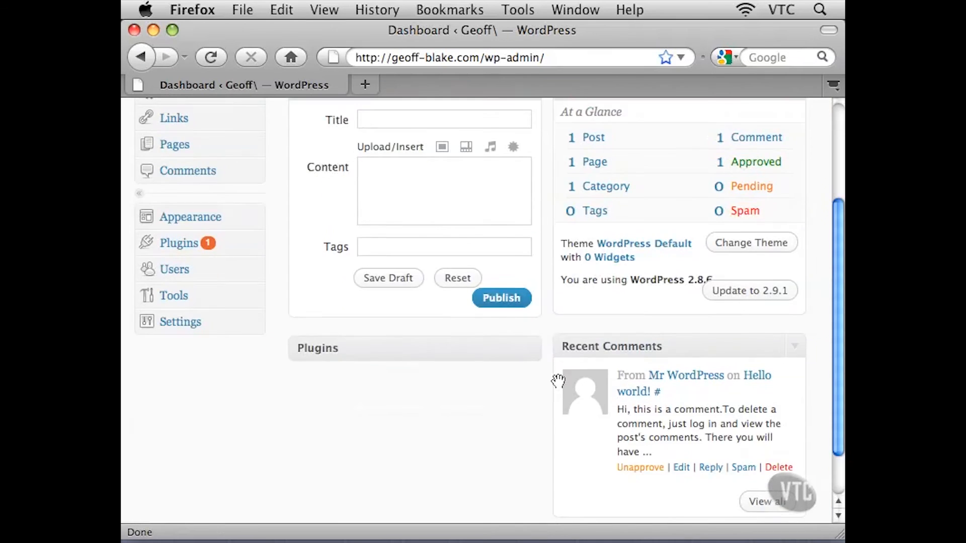
{"action": "scroll", "coordinate": [594, 317], "scroll_direction": "up", "scroll_amount": 2}
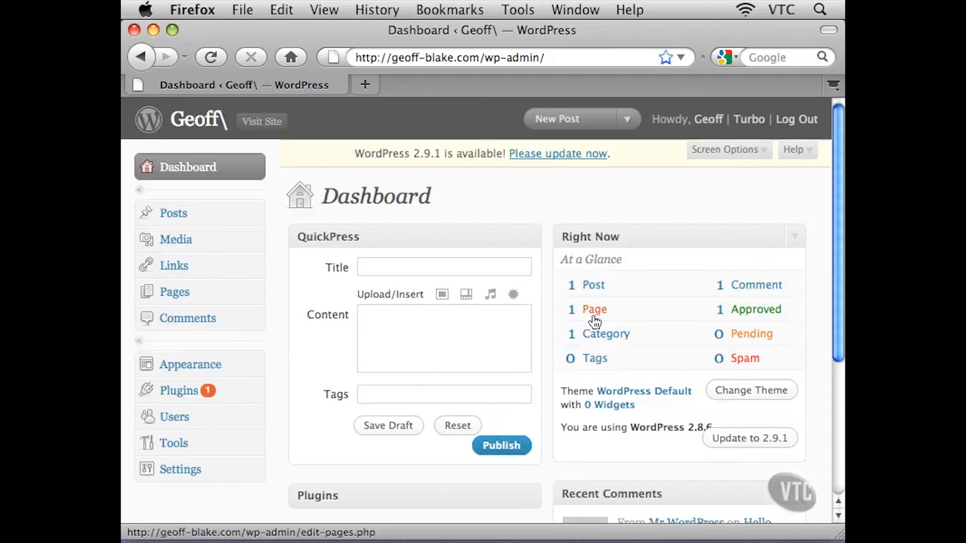
Show the WordPress Development Blog, Recent Drafts, Other WordPress News and Incoming Links widgets again through Screen Options
{"action": "left_click", "coordinate": [717, 151]}
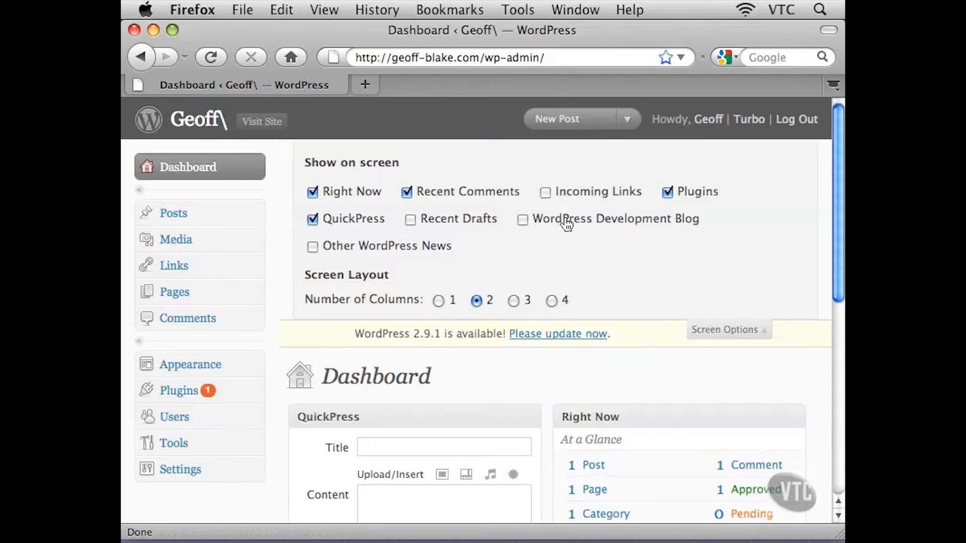
{"action": "left_click", "coordinate": [523, 219]}
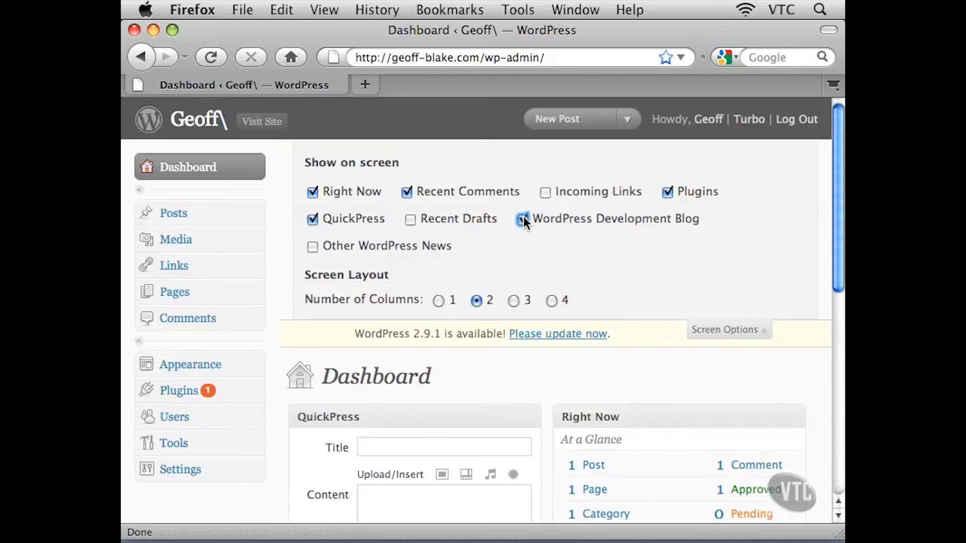
{"action": "left_click", "coordinate": [420, 220]}
{"action": "left_click", "coordinate": [314, 247]}
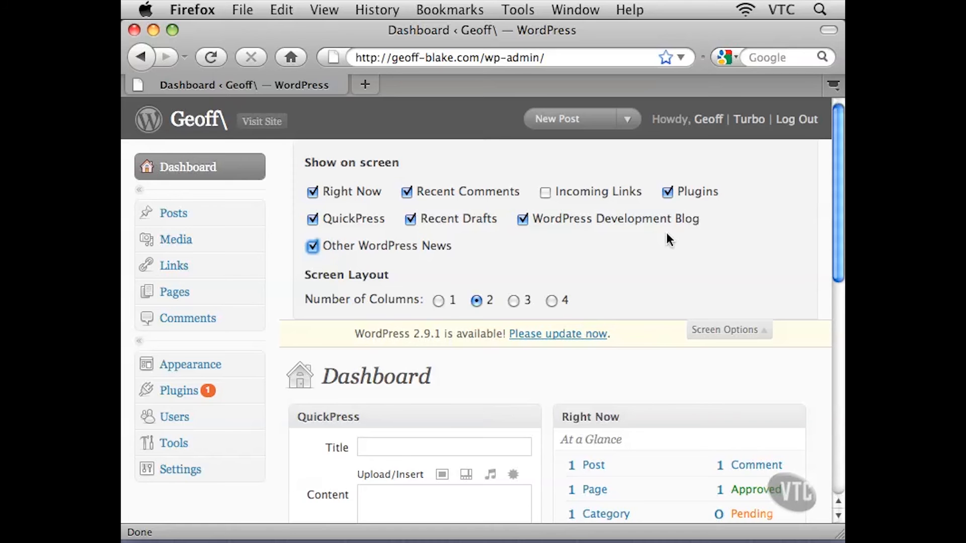
{"action": "left_click", "coordinate": [567, 192]}
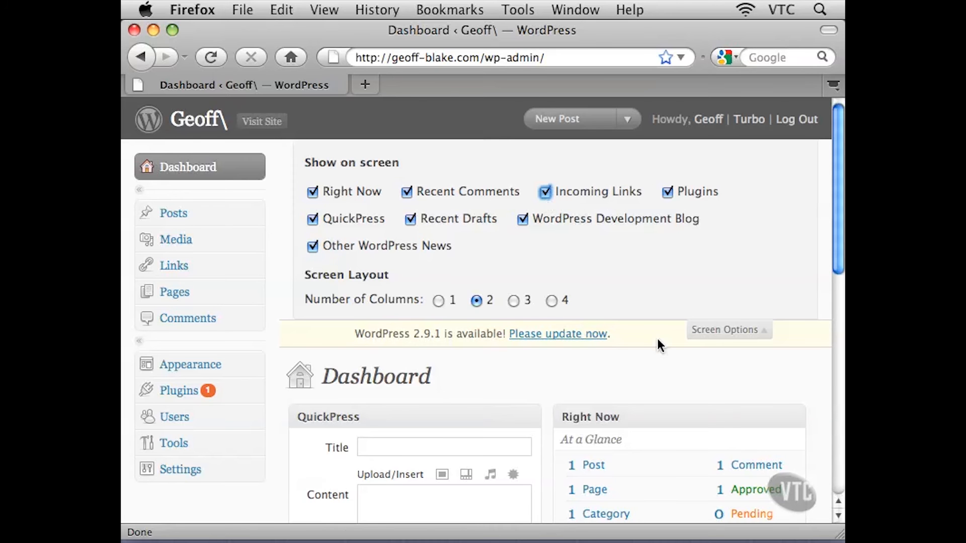
{"action": "left_click", "coordinate": [721, 330]}
Switch the dashboard's screen layout to a single column
{"action": "scroll", "coordinate": [682, 326], "scroll_direction": "down", "scroll_amount": 5}
{"action": "scroll", "coordinate": [681, 326], "scroll_direction": "down", "scroll_amount": 5}
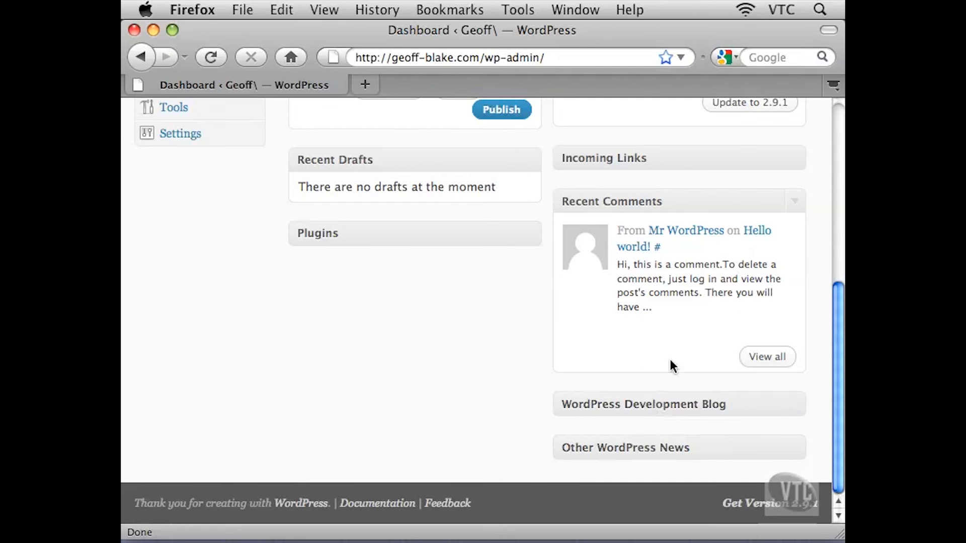
{"action": "scroll", "coordinate": [670, 359], "scroll_direction": "up", "scroll_amount": 10}
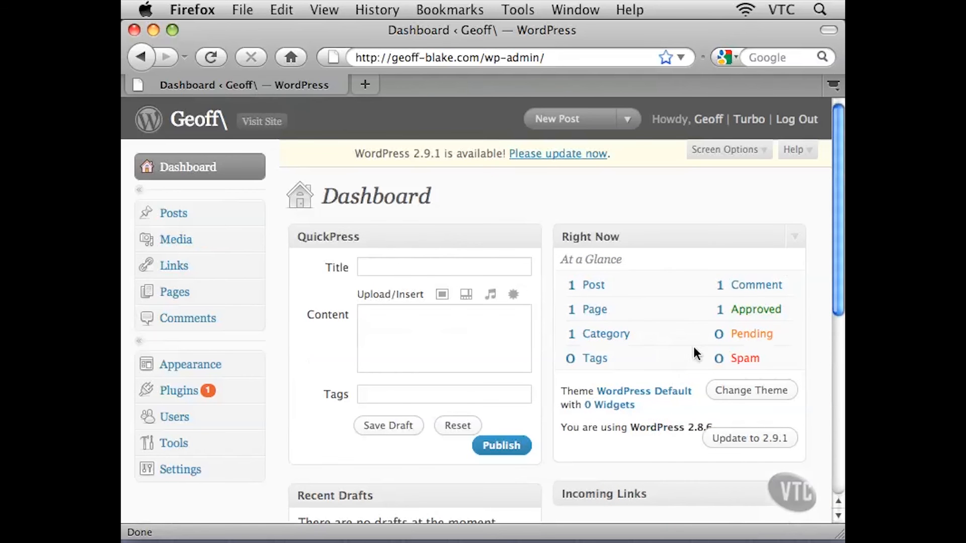
{"action": "left_click", "coordinate": [757, 151]}
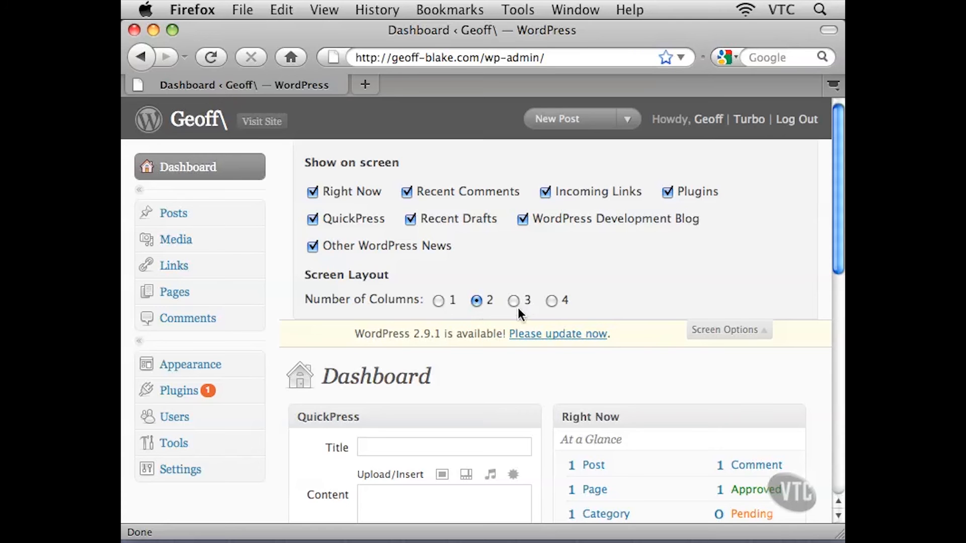
{"action": "left_click", "coordinate": [438, 302]}
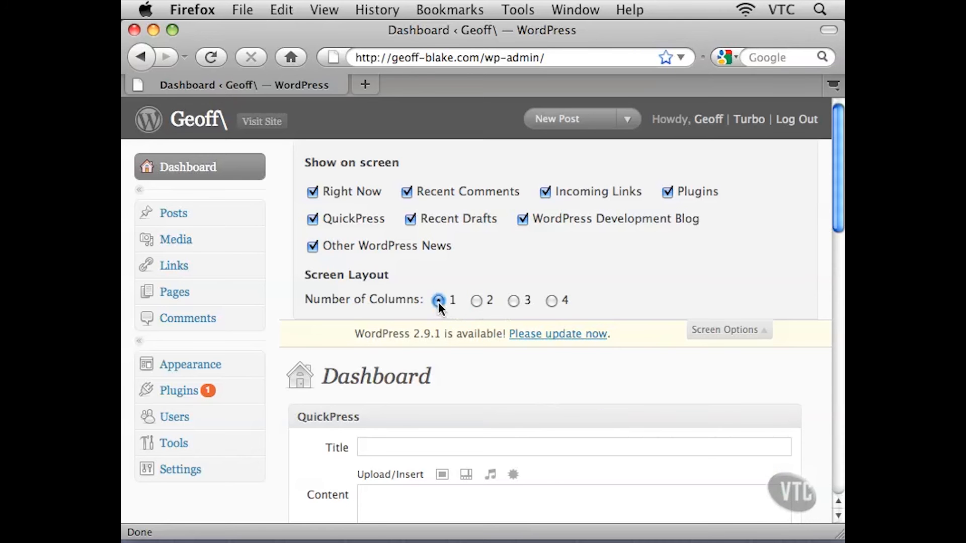
{"action": "left_click", "coordinate": [700, 332]}
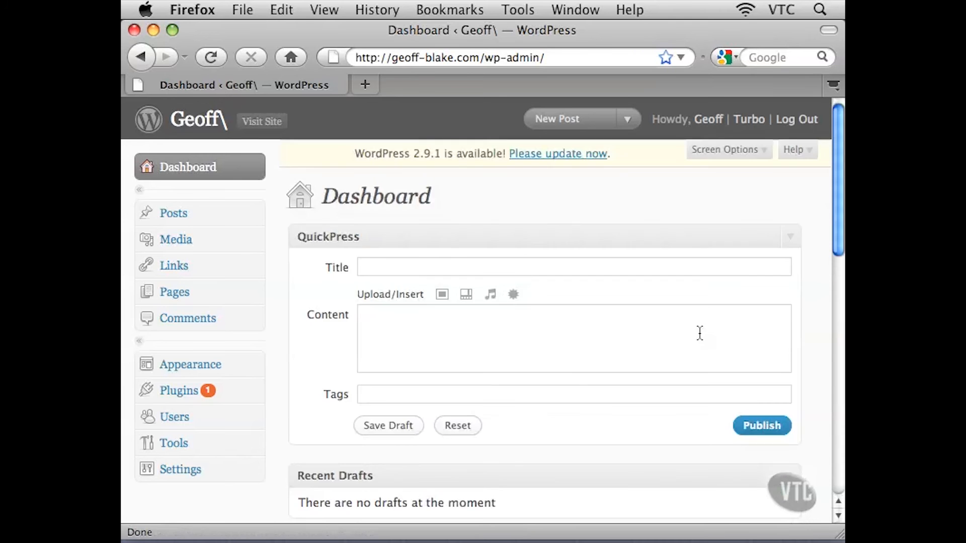
Switch the dashboard's screen layout back to two columns
{"action": "scroll", "coordinate": [649, 348], "scroll_direction": "down", "scroll_amount": 3}
{"action": "scroll", "coordinate": [649, 345], "scroll_direction": "down", "scroll_amount": 5}
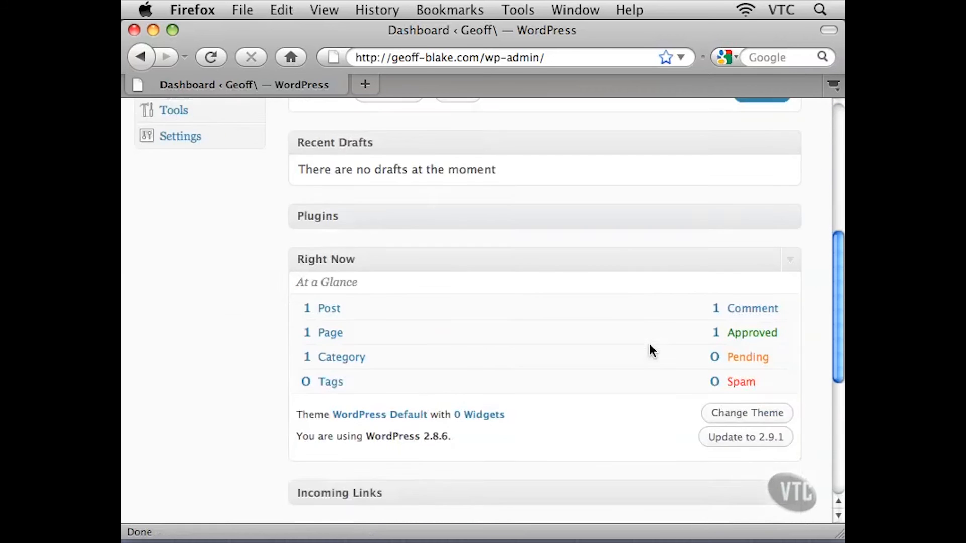
{"action": "scroll", "coordinate": [649, 345], "scroll_direction": "up", "scroll_amount": 7}
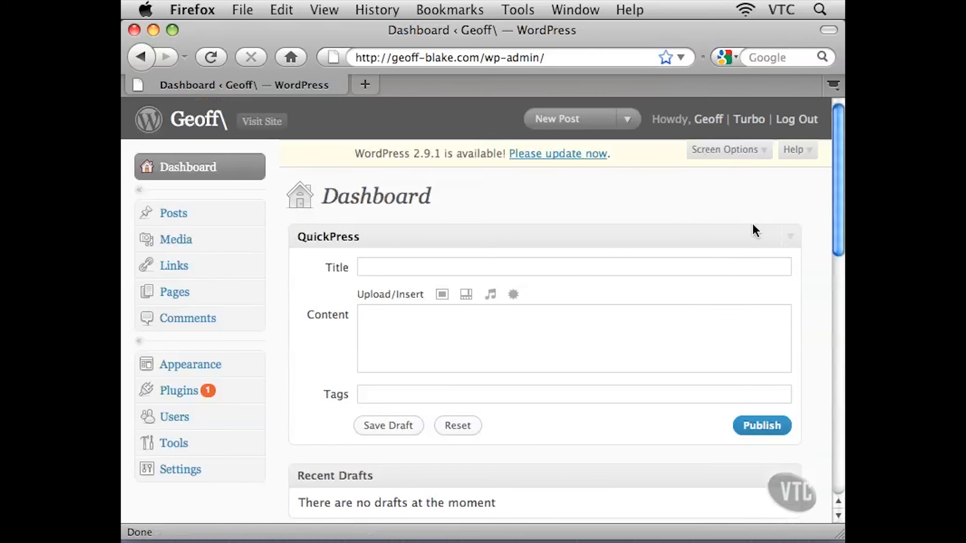
{"action": "left_click", "coordinate": [715, 151]}
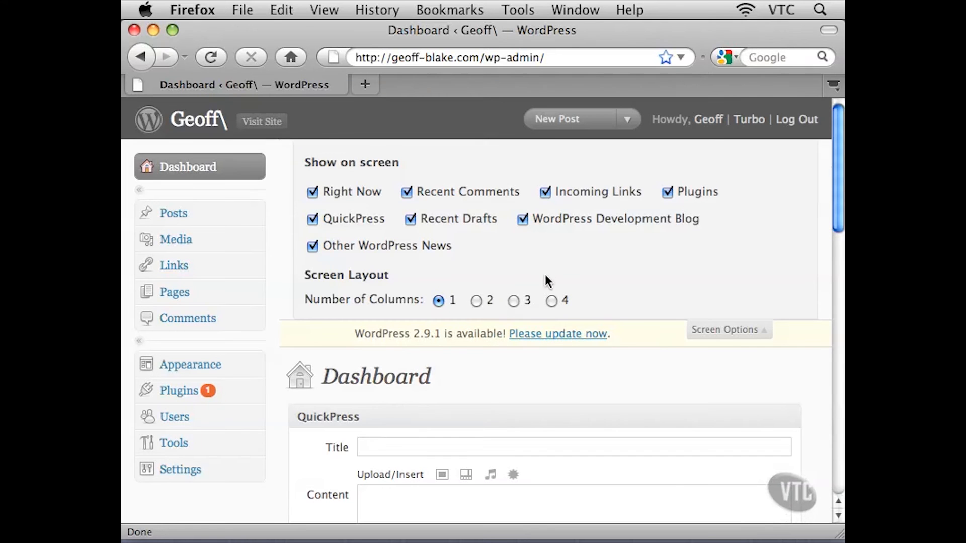
{"action": "left_click", "coordinate": [476, 301]}
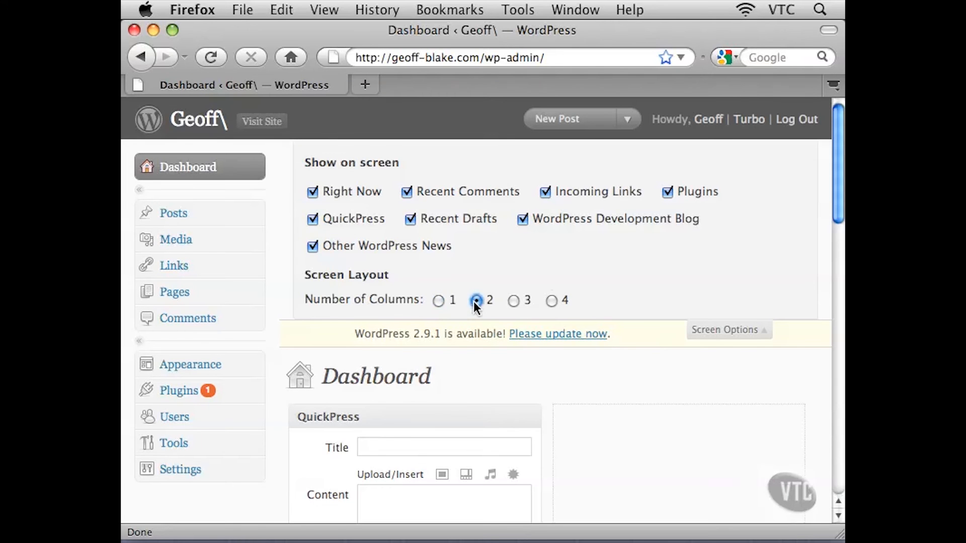
{"action": "left_click", "coordinate": [718, 332]}
Scroll through the two-column dashboard to review the widget arrangement
{"action": "scroll", "coordinate": [590, 439], "scroll_direction": "down", "scroll_amount": 5}
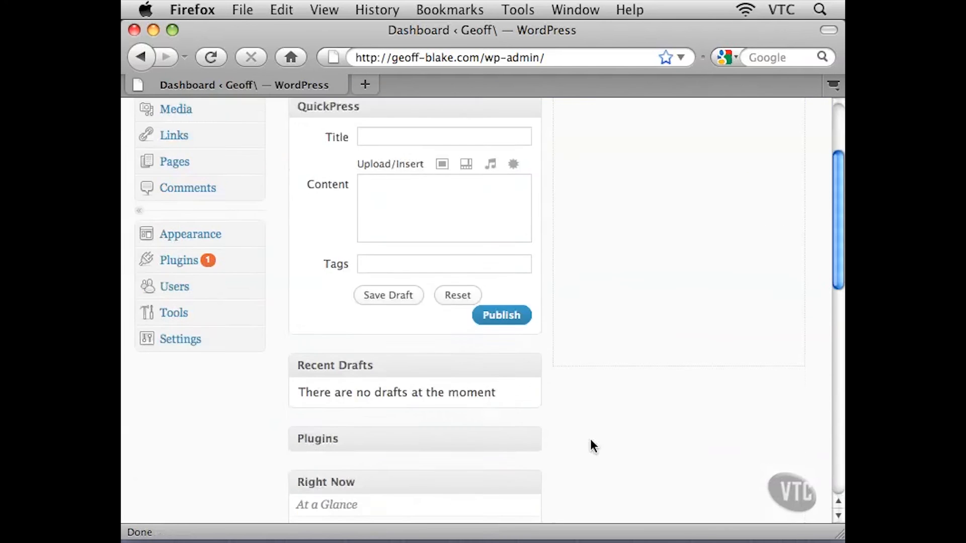
{"action": "scroll", "coordinate": [592, 441], "scroll_direction": "down", "scroll_amount": 7}
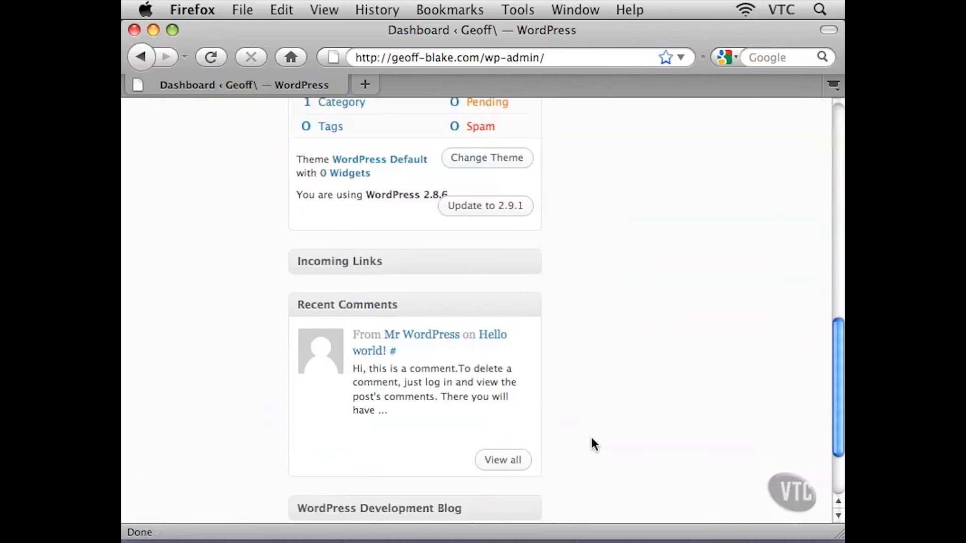
{"action": "scroll", "coordinate": [548, 386], "scroll_direction": "up", "scroll_amount": 12}
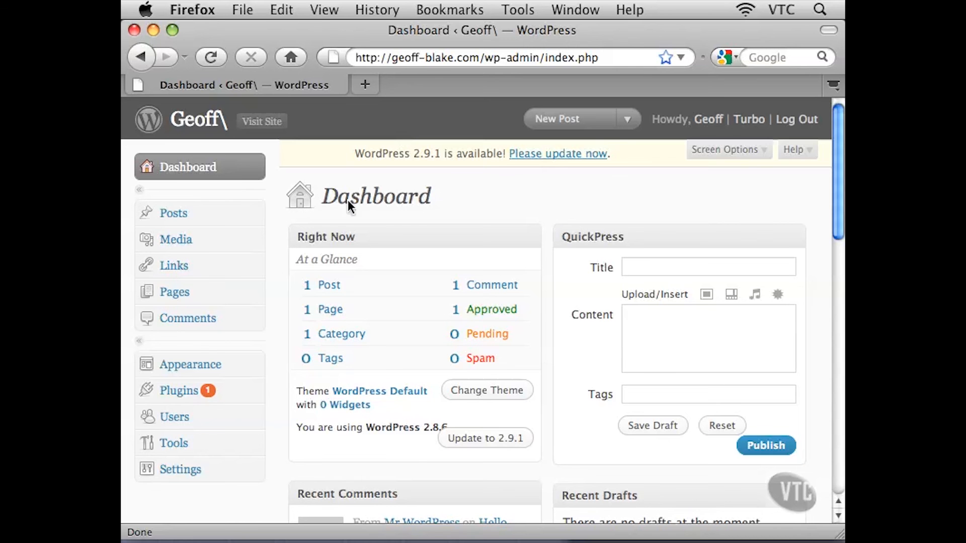
{"action": "scroll", "coordinate": [550, 308], "scroll_direction": "down", "scroll_amount": 6}
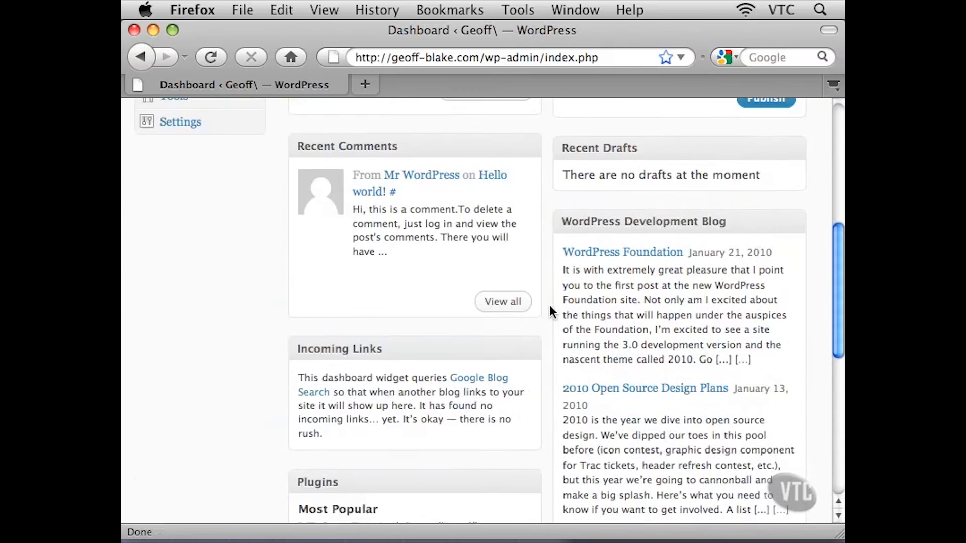
{"action": "scroll", "coordinate": [550, 307], "scroll_direction": "up", "scroll_amount": 7}
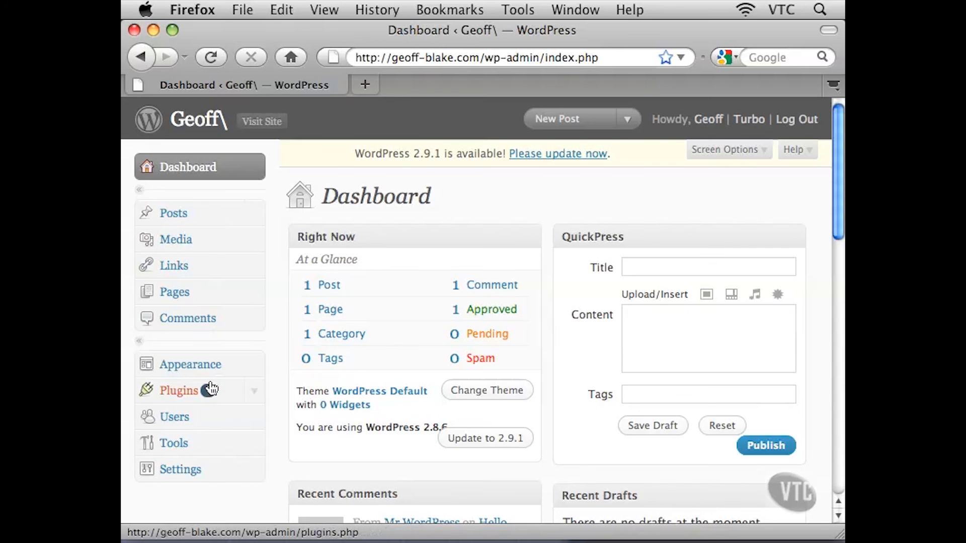
Open the Posts list and examine the columns shown for the Hello world! post
{"action": "left_click", "coordinate": [213, 213]}
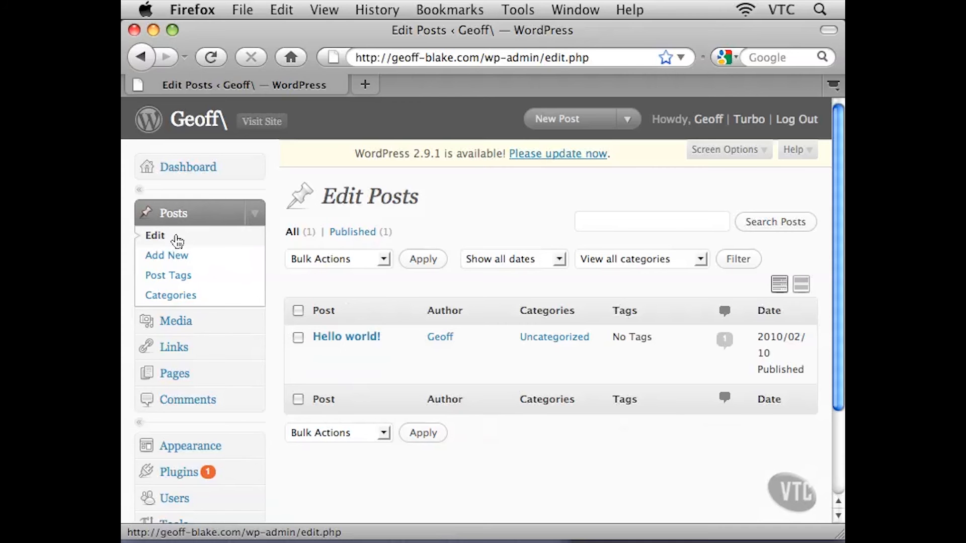
{"action": "mouse_move", "coordinate": [401, 360]}
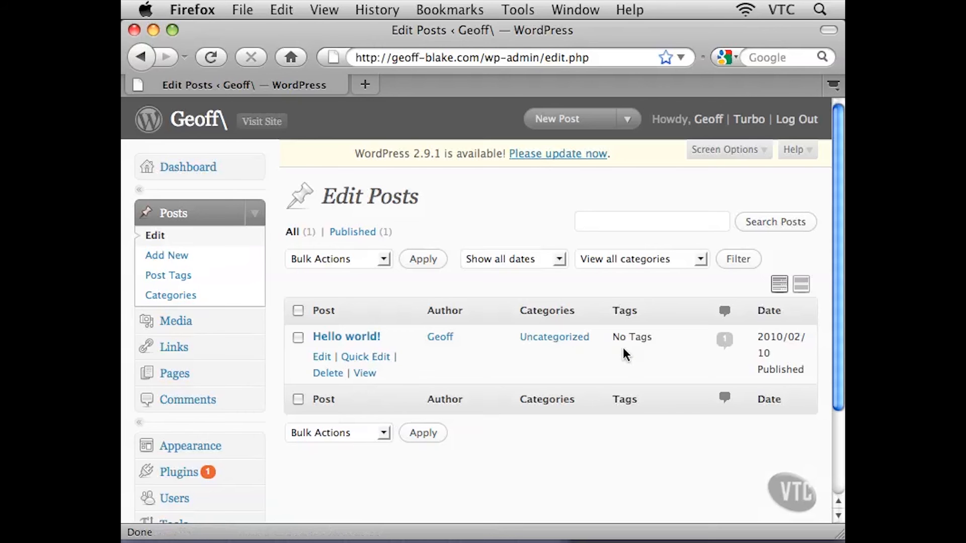
{"action": "left_click_drag", "start_coordinate": [636, 337], "coordinate": [648, 337]}
{"action": "left_click", "coordinate": [645, 338]}
{"action": "mouse_move", "coordinate": [775, 338]}
{"action": "double_click", "coordinate": [769, 370]}
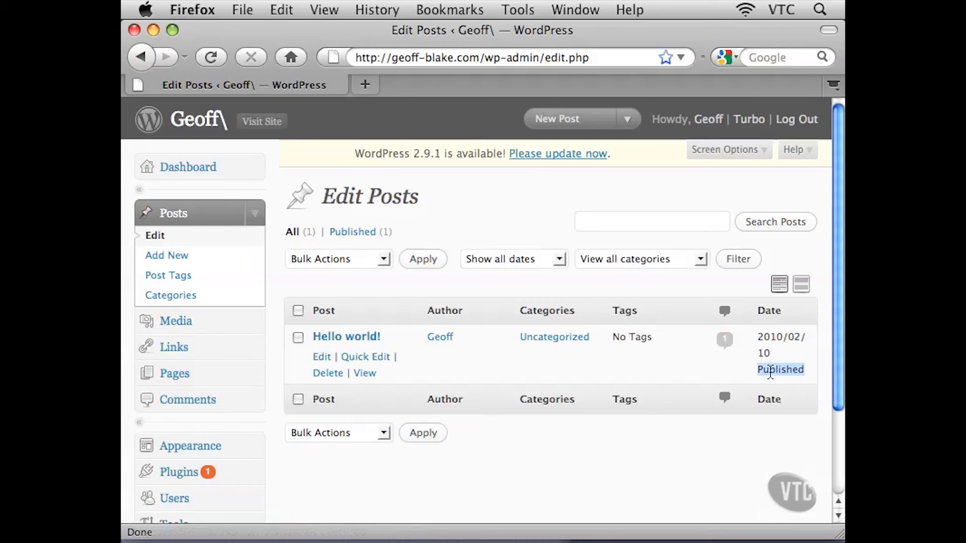
{"action": "left_click", "coordinate": [808, 372]}
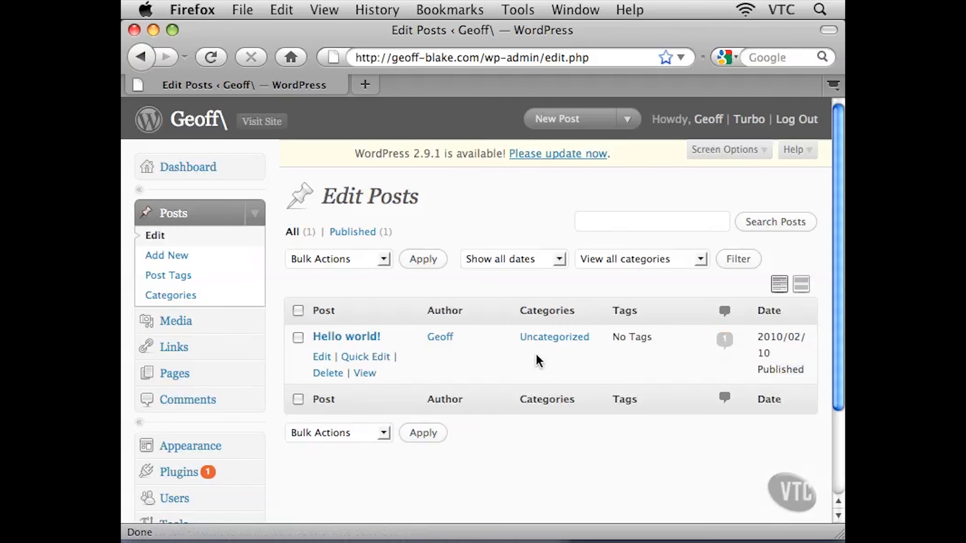
{"action": "scroll", "coordinate": [536, 354], "scroll_direction": "down", "scroll_amount": 3}
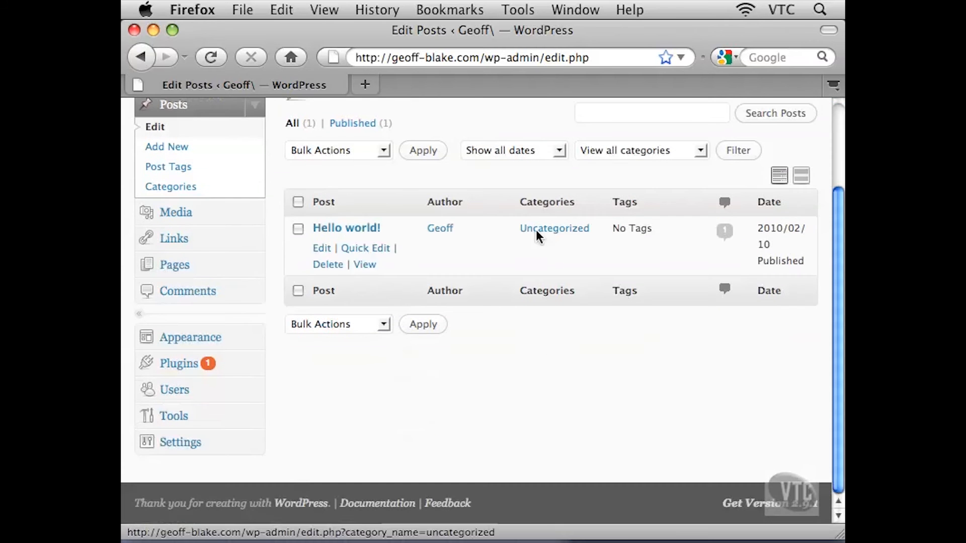
Switch the Posts list to Excerpt View and read the Hello world! post's excerpt text
{"action": "scroll", "coordinate": [530, 376], "scroll_direction": "up", "scroll_amount": 3}
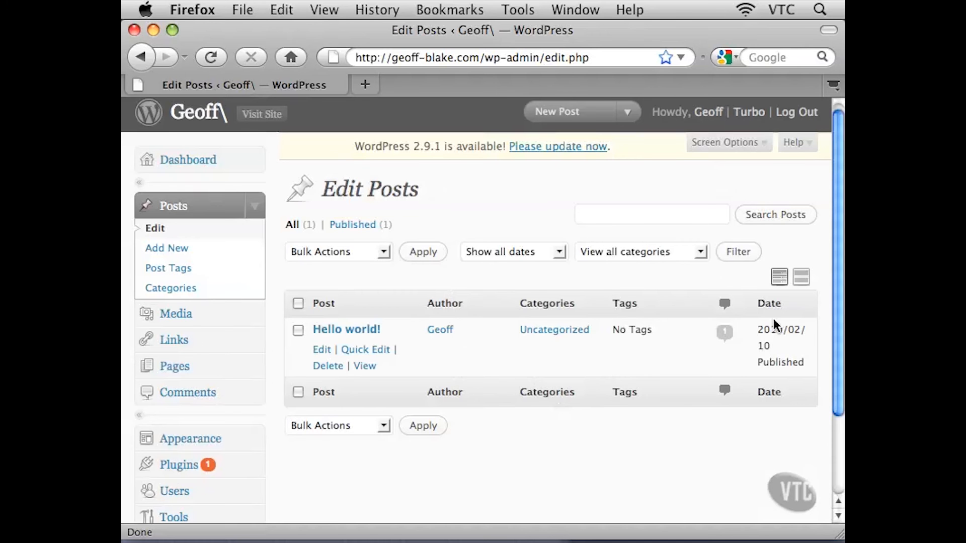
{"action": "left_click", "coordinate": [801, 283]}
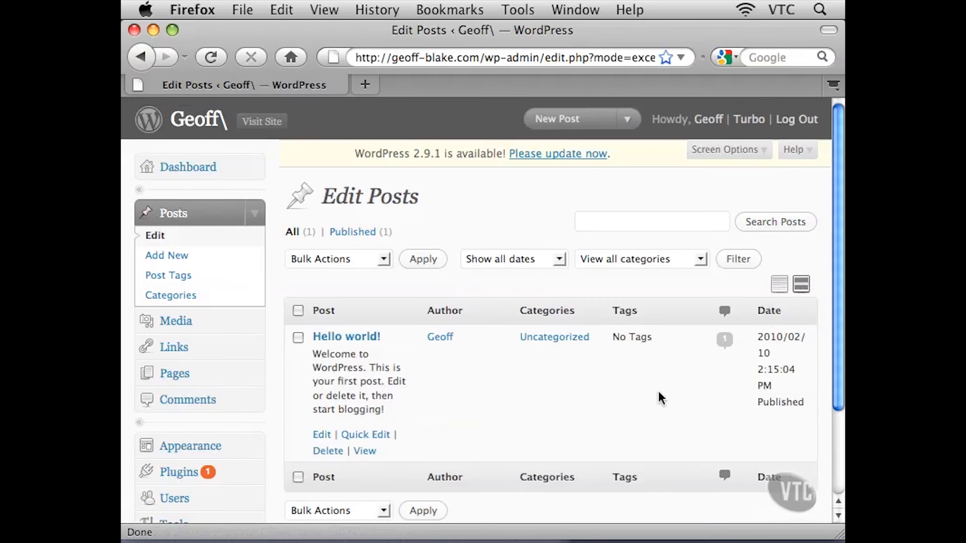
{"action": "scroll", "coordinate": [657, 391], "scroll_direction": "down", "scroll_amount": 2}
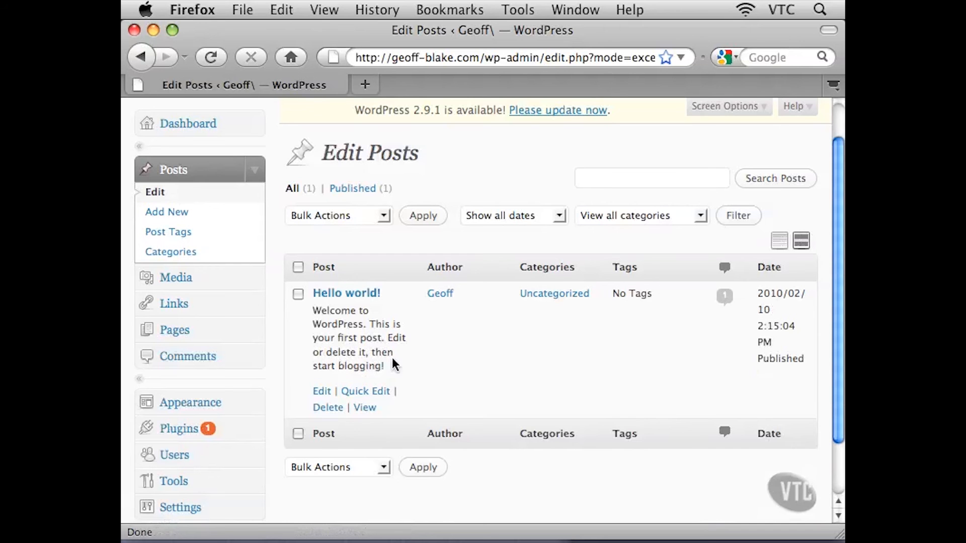
{"action": "left_click_drag", "start_coordinate": [321, 311], "coordinate": [359, 367]}
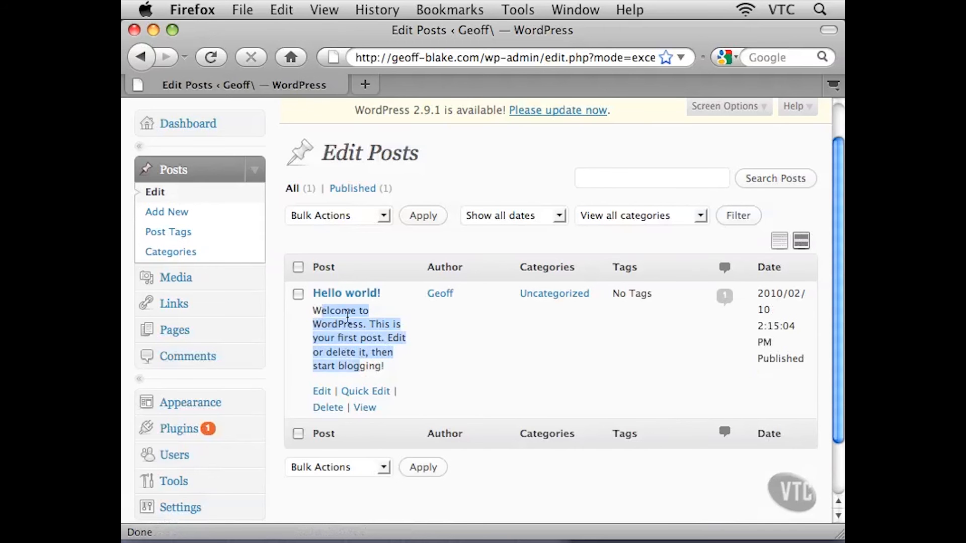
{"action": "left_click", "coordinate": [331, 316]}
{"action": "left_click_drag", "start_coordinate": [328, 312], "coordinate": [360, 365]}
{"action": "left_click", "coordinate": [363, 353]}
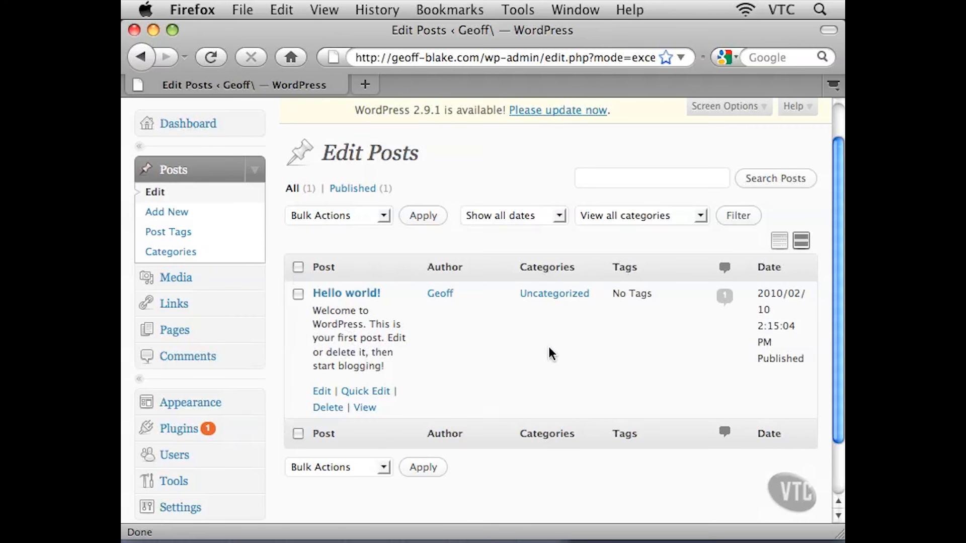
Return the Posts list to List View and review the Bulk Actions options for the selected Hello world! post
{"action": "left_click", "coordinate": [780, 245]}
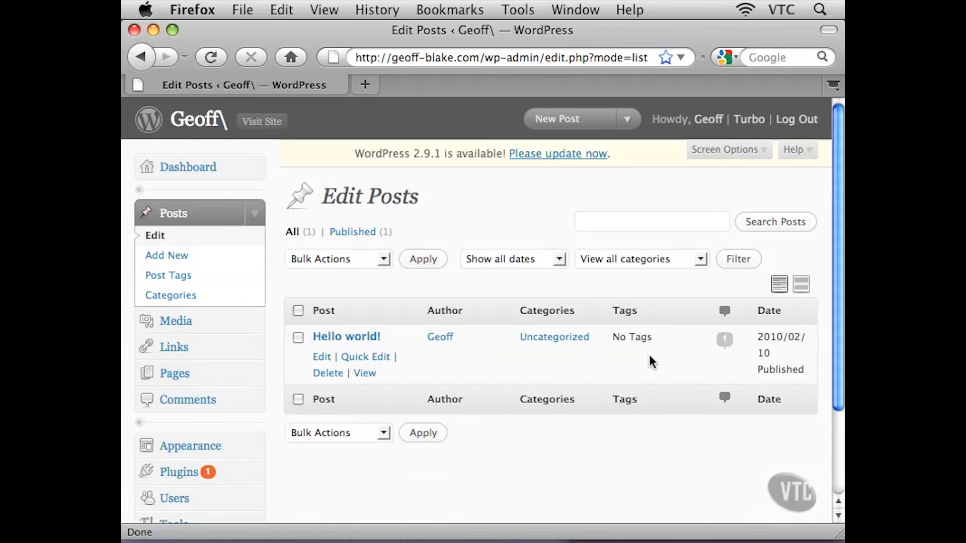
{"action": "left_click", "coordinate": [298, 339]}
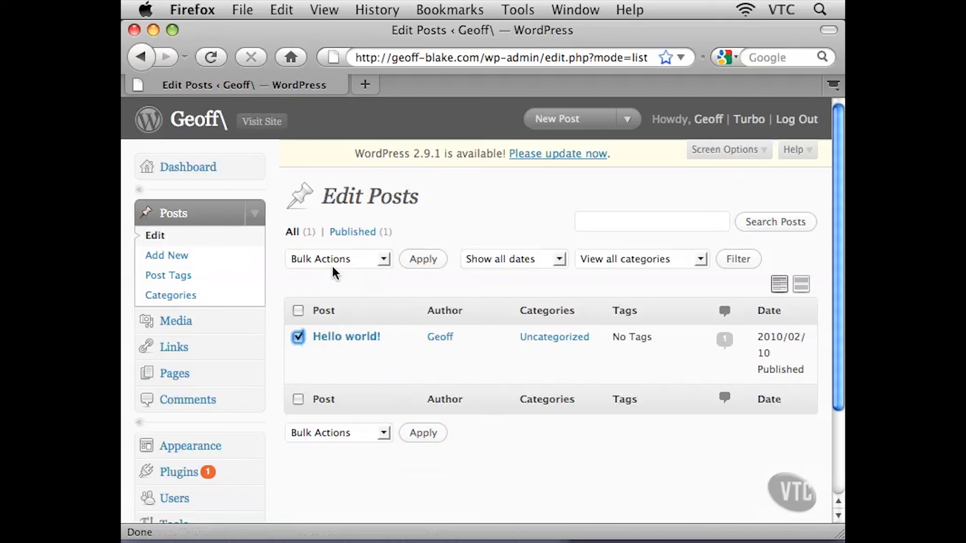
{"action": "left_click", "coordinate": [385, 261]}
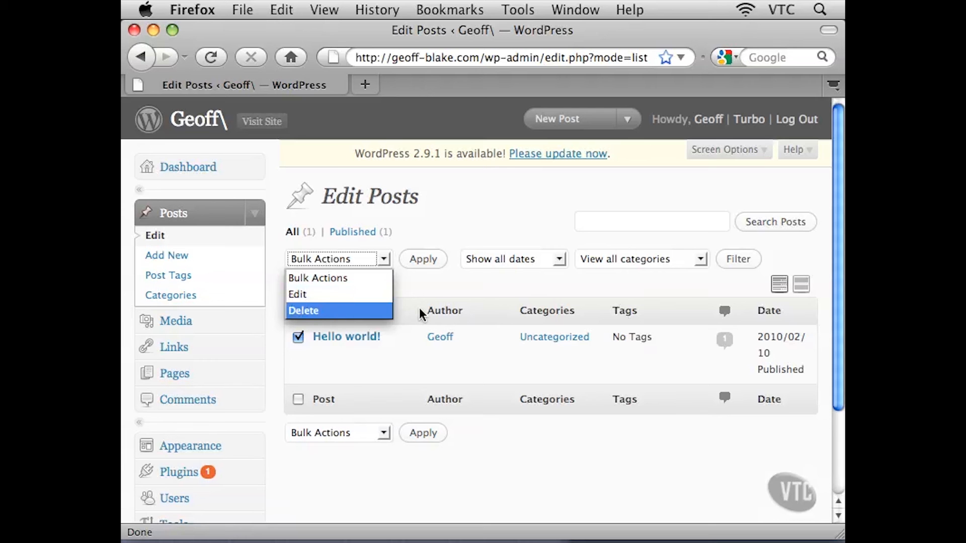
{"action": "left_click", "coordinate": [426, 283]}
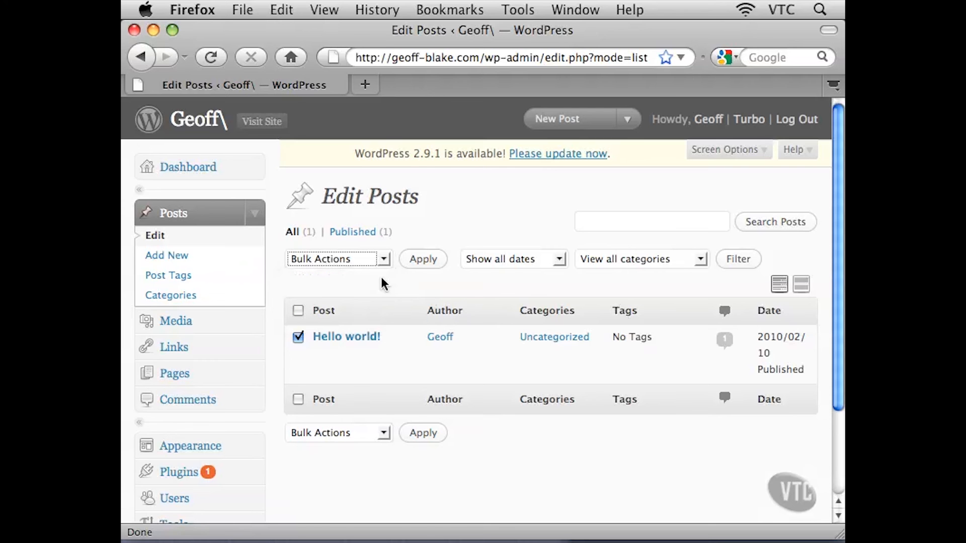
{"action": "left_click", "coordinate": [298, 337]}
{"action": "left_click", "coordinate": [338, 281]}
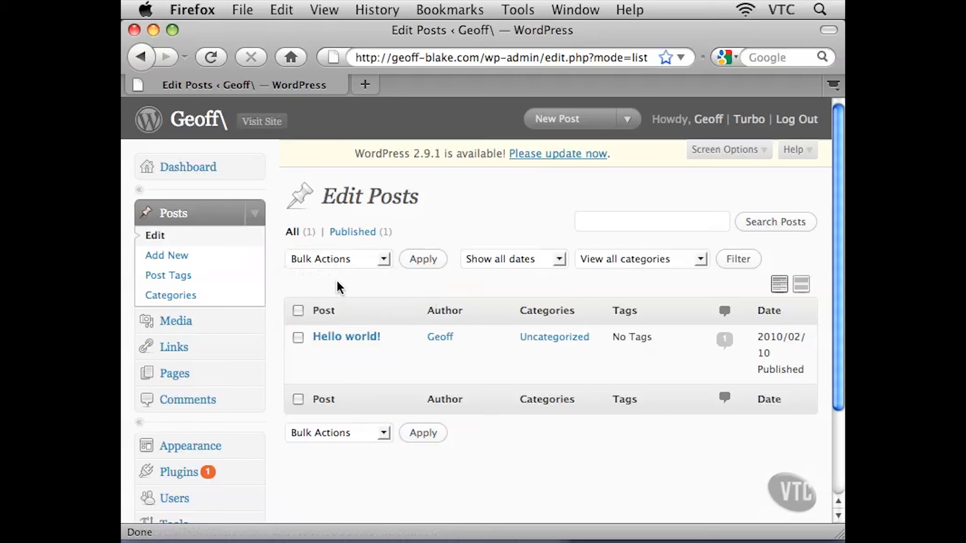
Open the date and category filter lists on the Posts page to review their options
{"action": "left_click", "coordinate": [561, 262]}
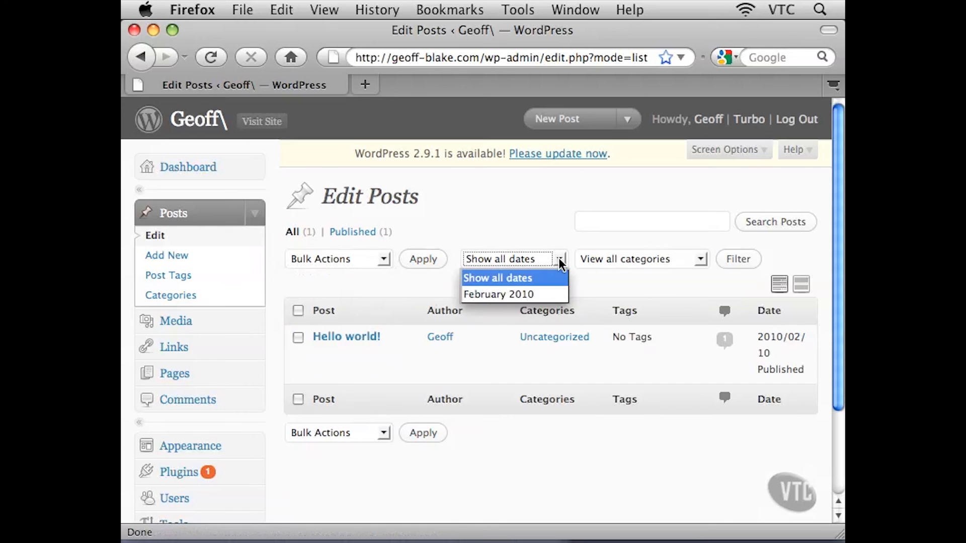
{"action": "left_click", "coordinate": [560, 260]}
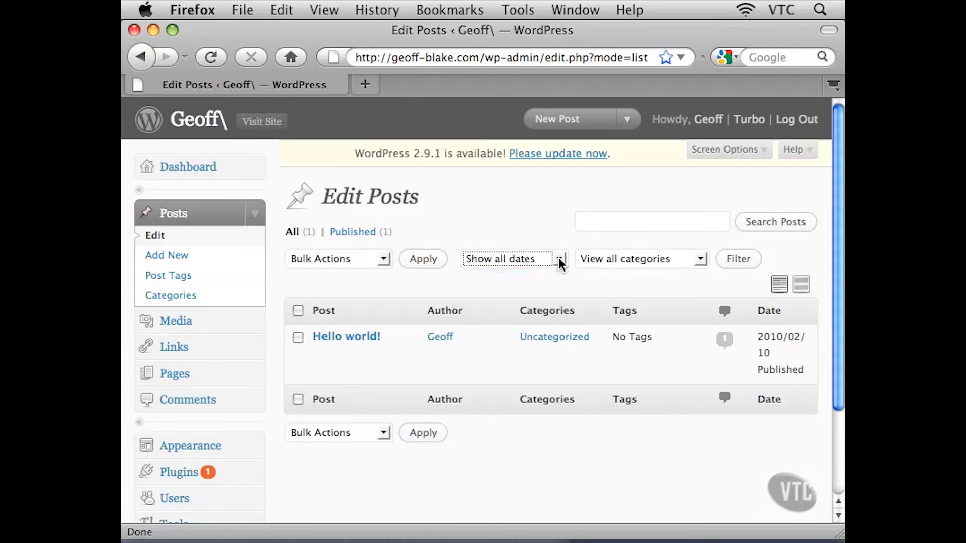
{"action": "left_click", "coordinate": [701, 263]}
{"action": "left_click", "coordinate": [699, 260]}
{"action": "left_click", "coordinate": [569, 283]}
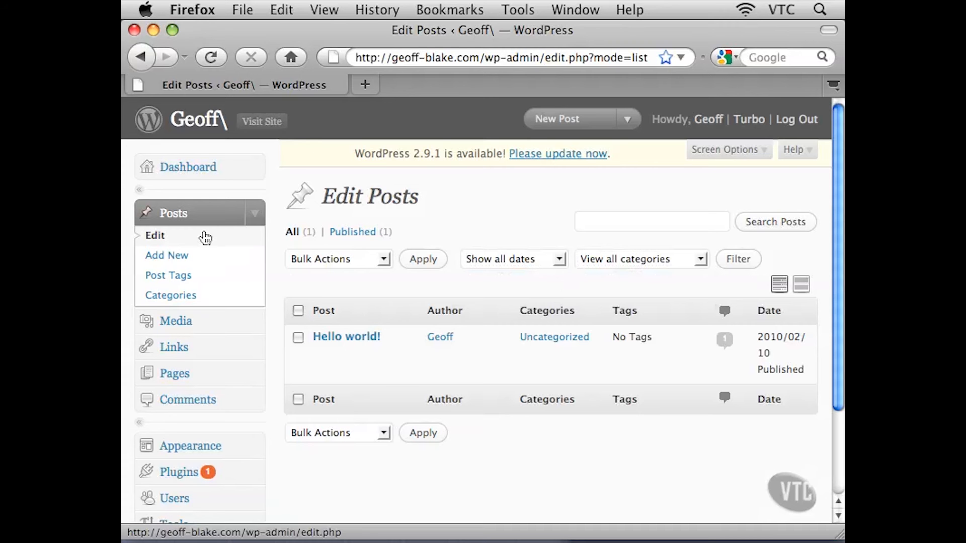
Open the Add New Post editor and scroll through its publishing, tags, categories, excerpt and custom field panels
{"action": "left_click", "coordinate": [174, 260]}
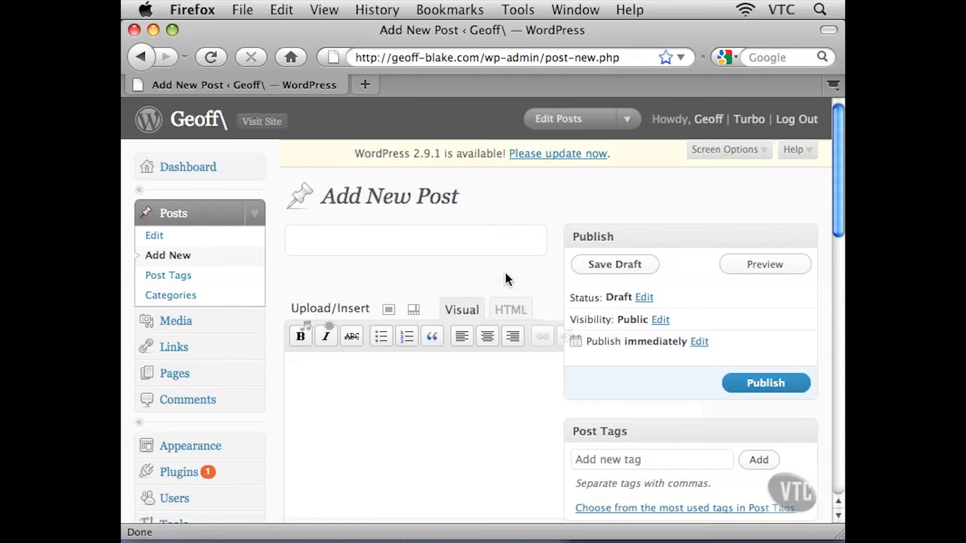
{"action": "scroll", "coordinate": [506, 273], "scroll_direction": "down", "scroll_amount": 1}
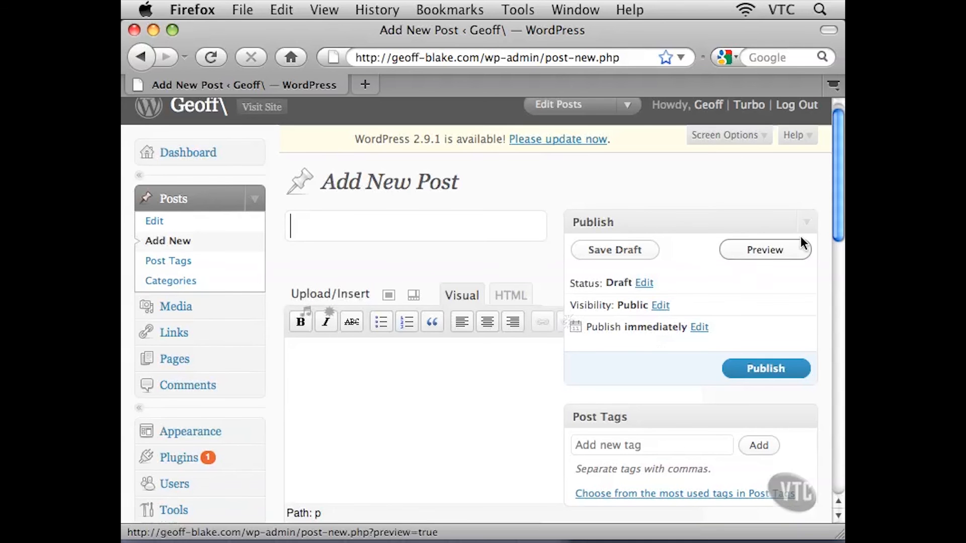
{"action": "left_click_drag", "start_coordinate": [834, 197], "coordinate": [835, 219]}
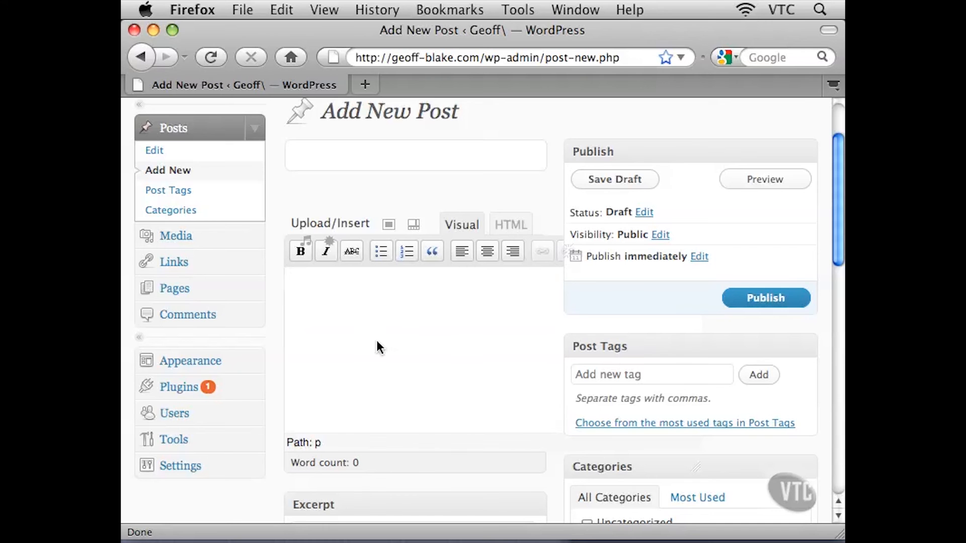
{"action": "scroll", "coordinate": [414, 226], "scroll_direction": "down", "scroll_amount": 10}
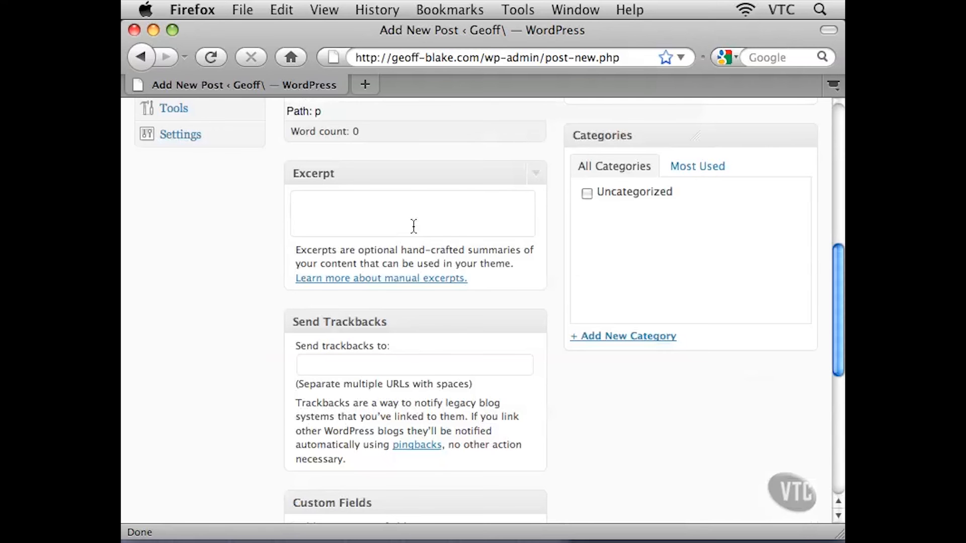
{"action": "scroll", "coordinate": [413, 226], "scroll_direction": "down", "scroll_amount": 8}
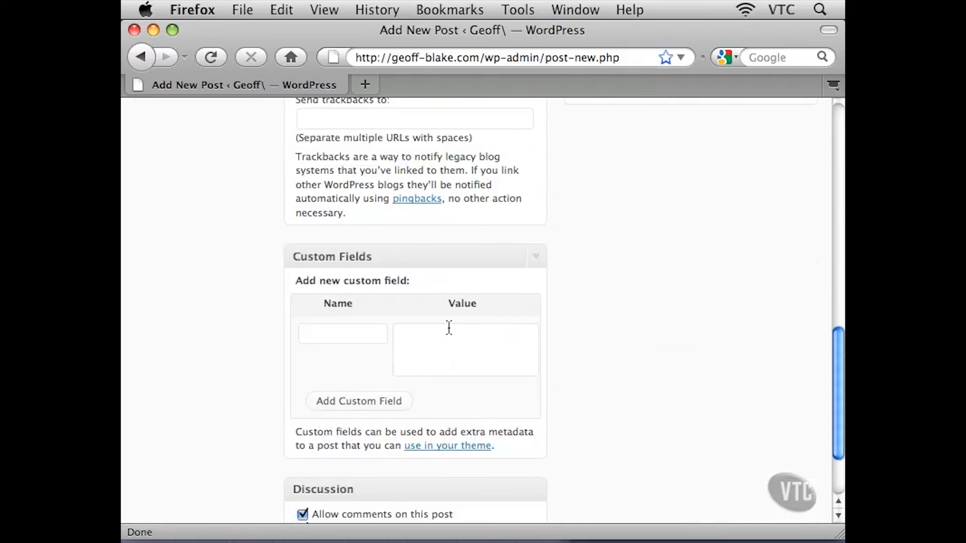
{"action": "scroll", "coordinate": [600, 388], "scroll_direction": "up", "scroll_amount": 12}
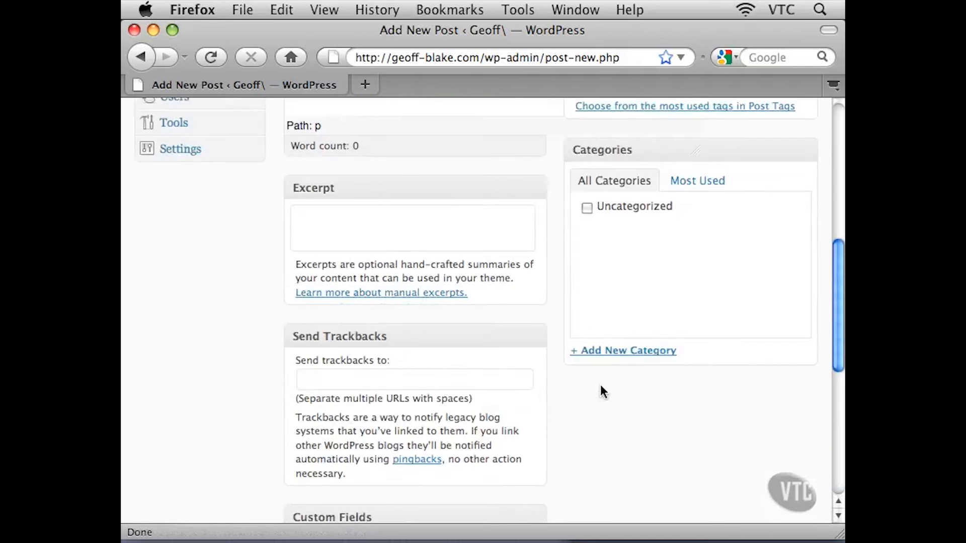
{"action": "scroll", "coordinate": [600, 384], "scroll_direction": "up", "scroll_amount": 8}
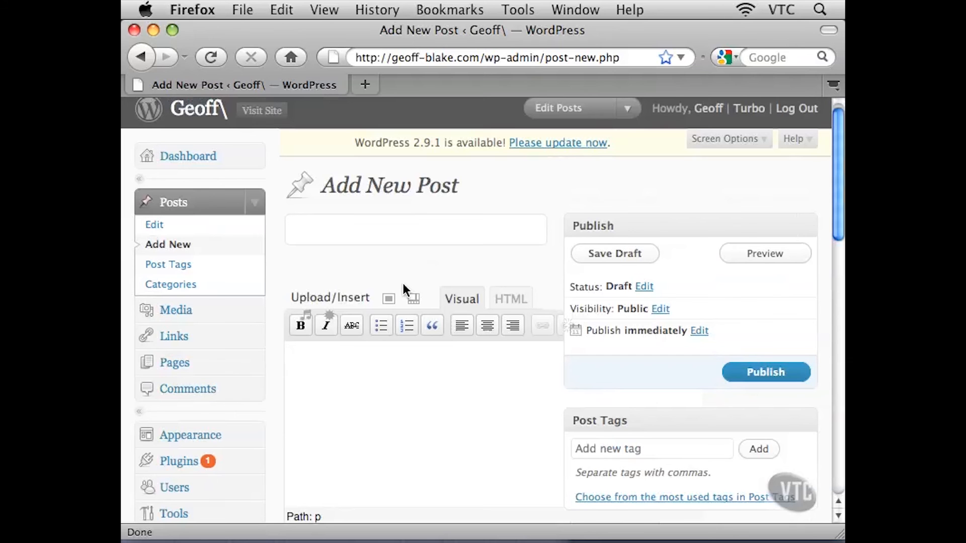
Open the Post Tags page and scroll through the Add a New Tag form
{"action": "left_click", "coordinate": [182, 271]}
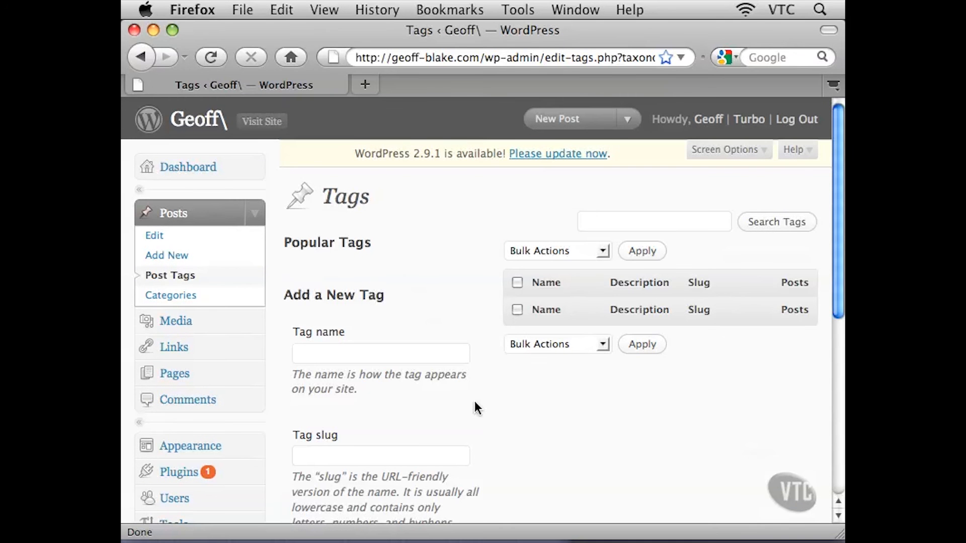
{"action": "scroll", "coordinate": [475, 402], "scroll_direction": "down", "scroll_amount": 4}
{"action": "scroll", "coordinate": [475, 405], "scroll_direction": "down", "scroll_amount": 2}
{"action": "scroll", "coordinate": [476, 405], "scroll_direction": "down", "scroll_amount": 2}
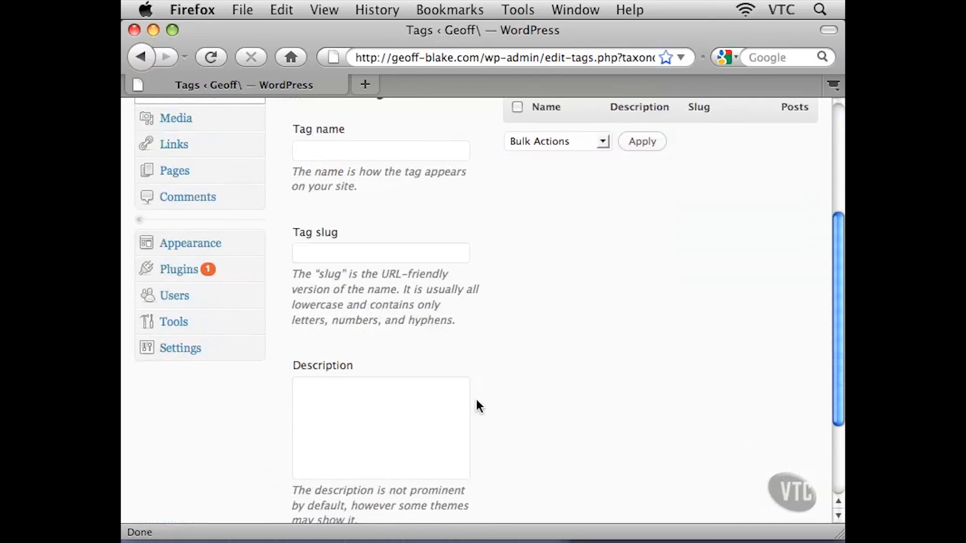
{"action": "scroll", "coordinate": [476, 406], "scroll_direction": "up", "scroll_amount": 7}
Open the Categories page and scroll through the Add Category form and category list
{"action": "left_click", "coordinate": [178, 283]}
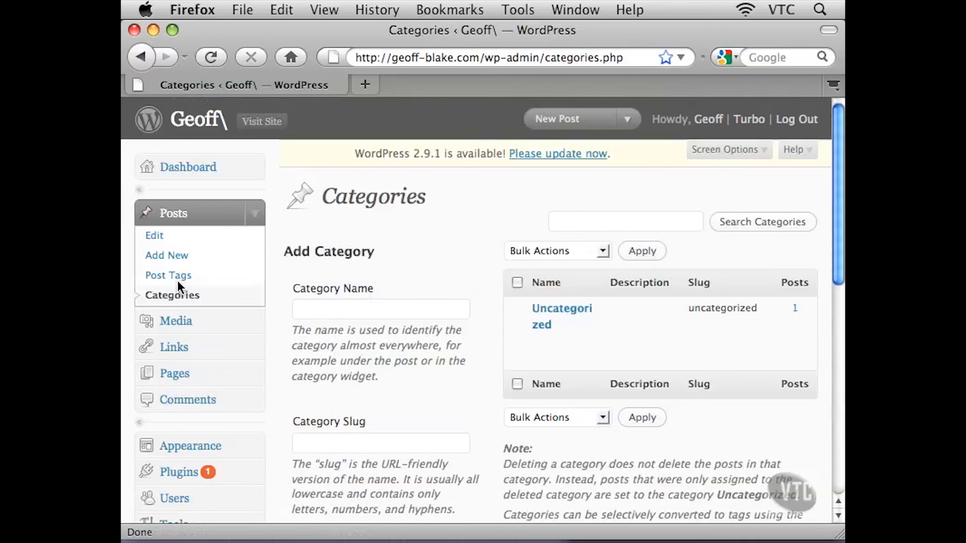
{"action": "scroll", "coordinate": [484, 284], "scroll_direction": "down", "scroll_amount": 1}
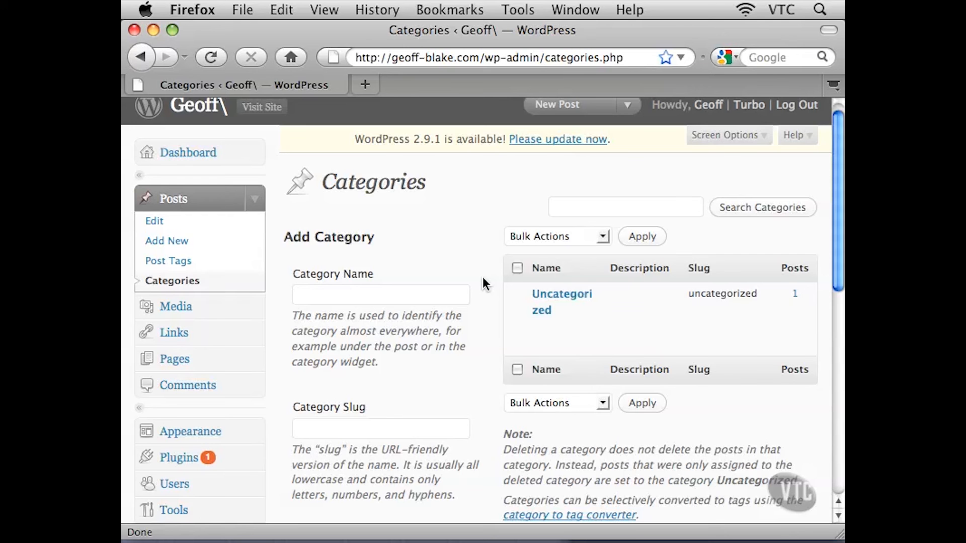
{"action": "scroll", "coordinate": [484, 284], "scroll_direction": "down", "scroll_amount": 5}
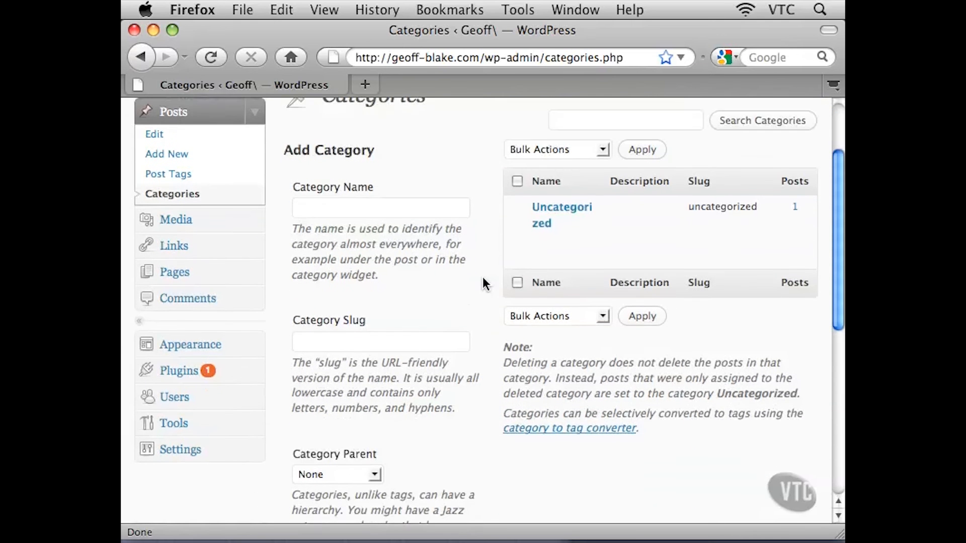
{"action": "scroll", "coordinate": [484, 285], "scroll_direction": "down", "scroll_amount": 1}
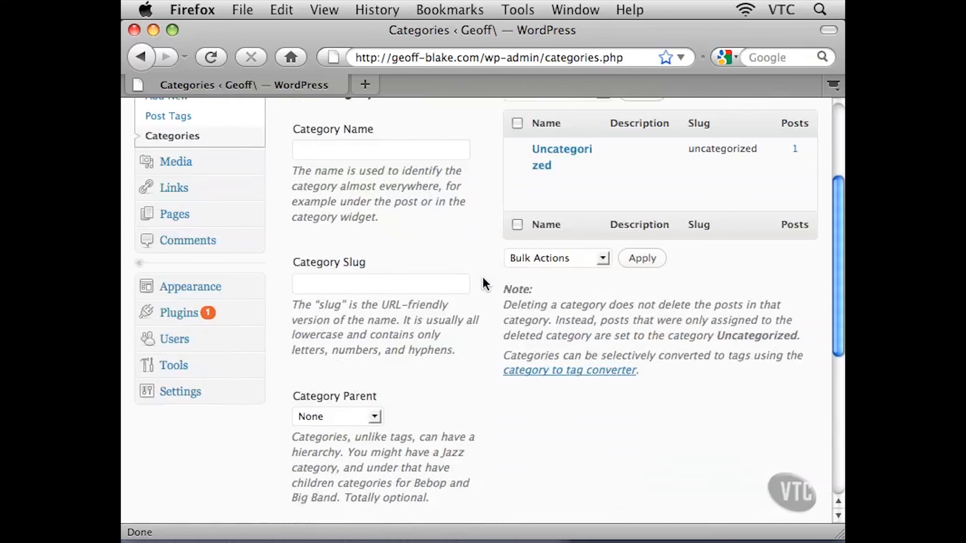
{"action": "scroll", "coordinate": [485, 285], "scroll_direction": "up", "scroll_amount": 6}
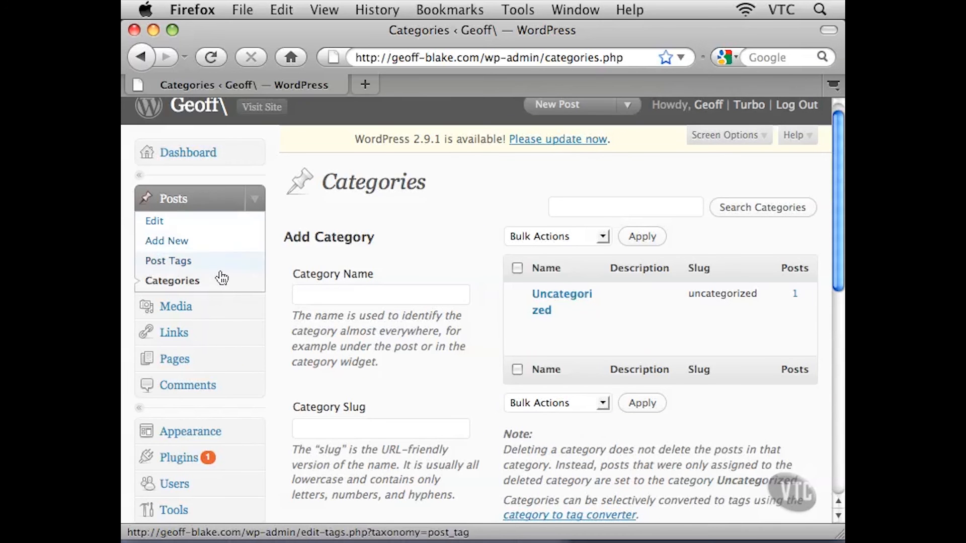
{"action": "scroll", "coordinate": [235, 249], "scroll_direction": "up", "scroll_amount": 1}
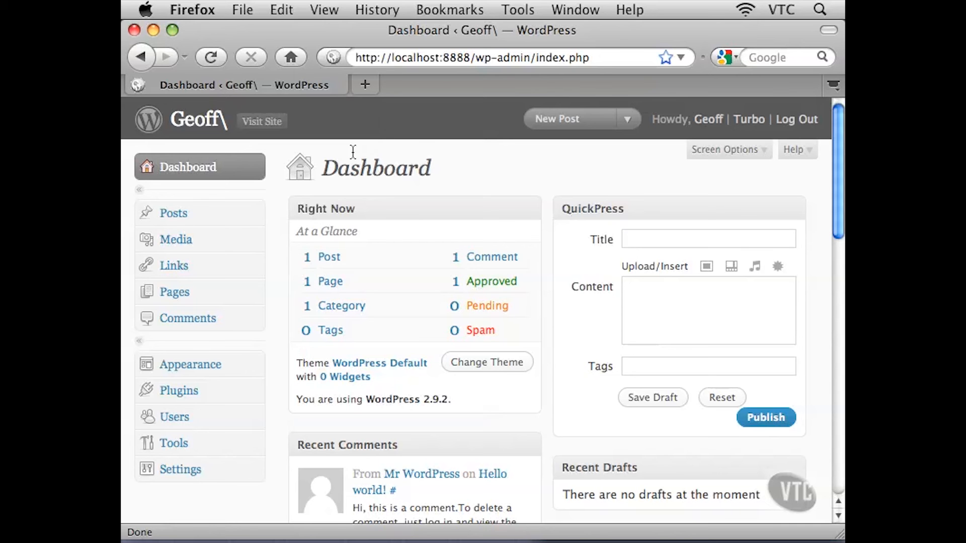
Open the Media Library on the local site and review its empty attachment list
{"action": "left_click", "coordinate": [205, 245]}
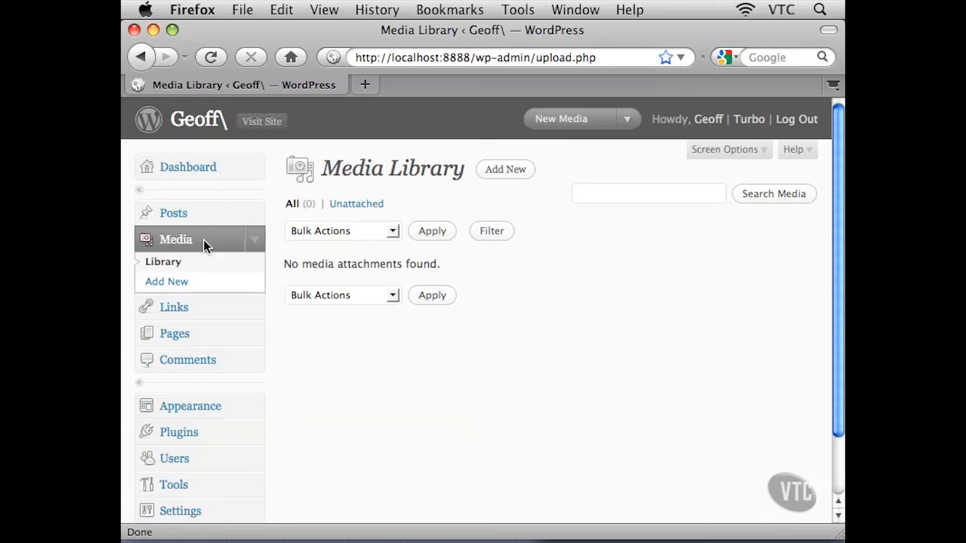
{"action": "left_click_drag", "start_coordinate": [292, 265], "coordinate": [443, 269]}
{"action": "left_click", "coordinate": [459, 267]}
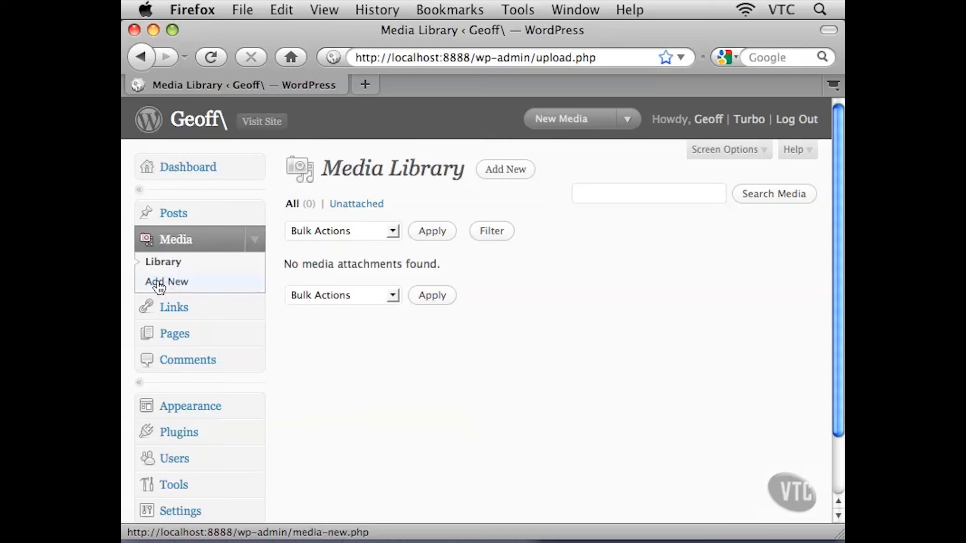
Open the Upload New Media page and open, then cancel, the Flash uploader's file selector
{"action": "left_click", "coordinate": [195, 286]}
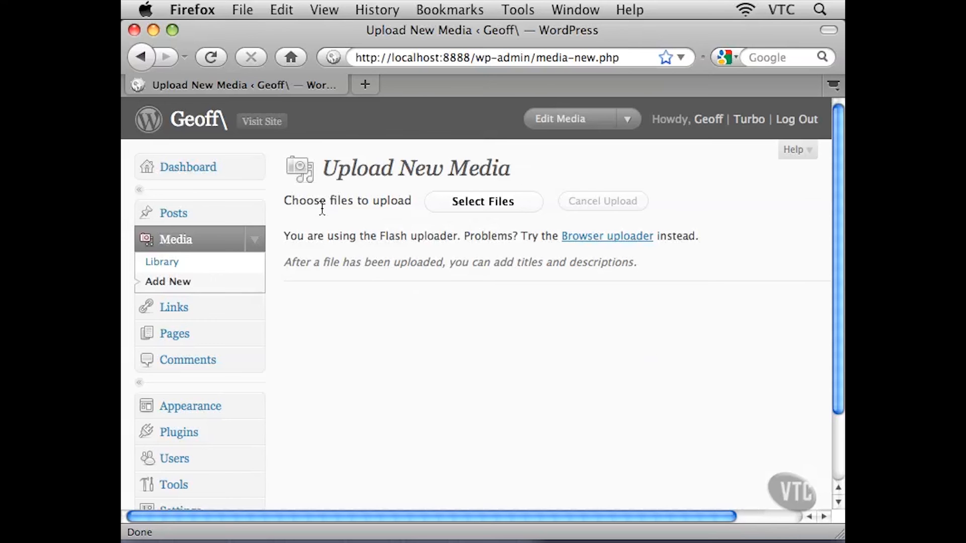
{"action": "left_click", "coordinate": [520, 204]}
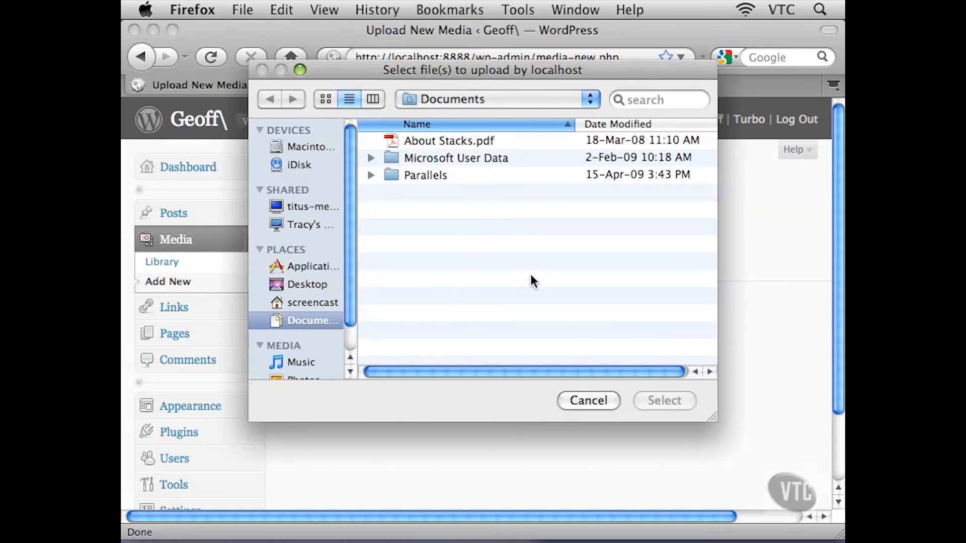
{"action": "left_click", "coordinate": [583, 400]}
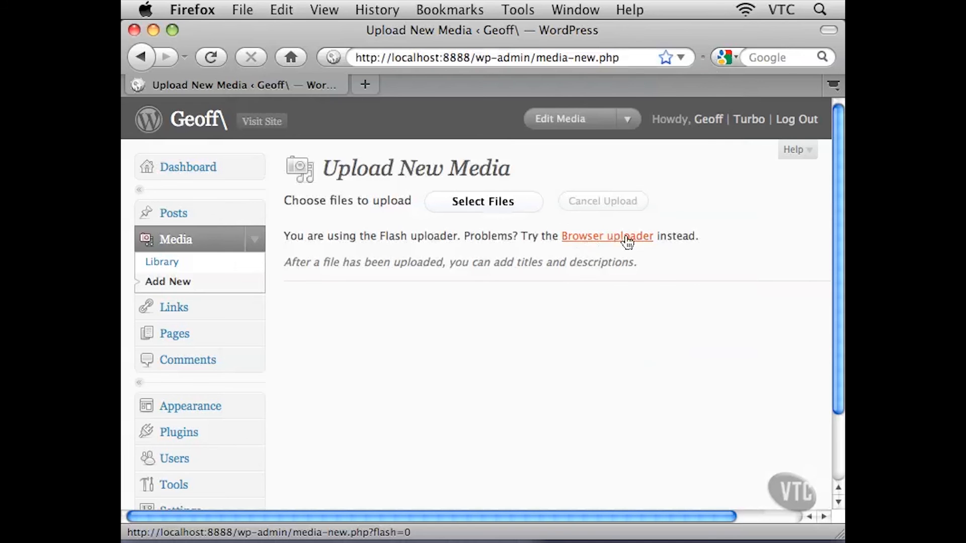
Switch to the Browser uploader and open, then cancel, its file selection dialog
{"action": "left_click", "coordinate": [584, 241]}
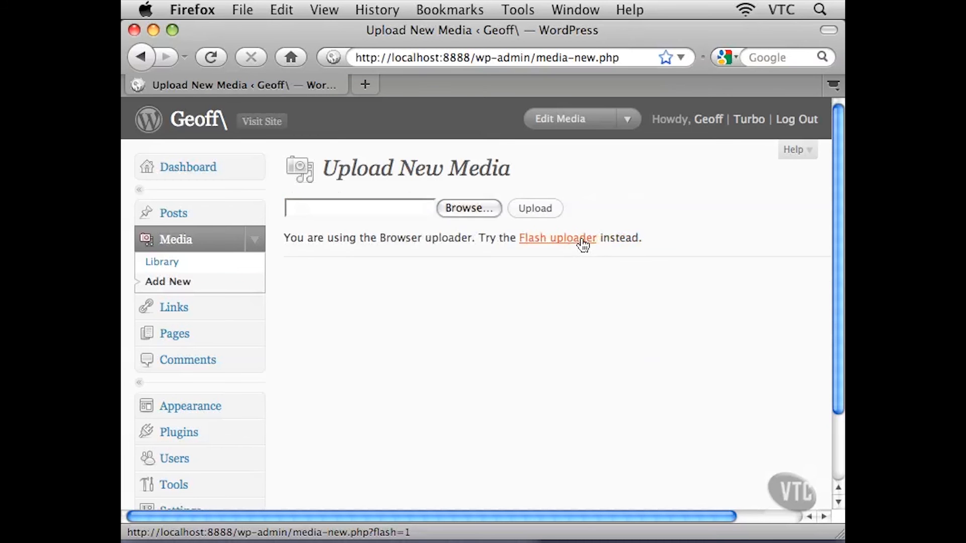
{"action": "left_click", "coordinate": [486, 210]}
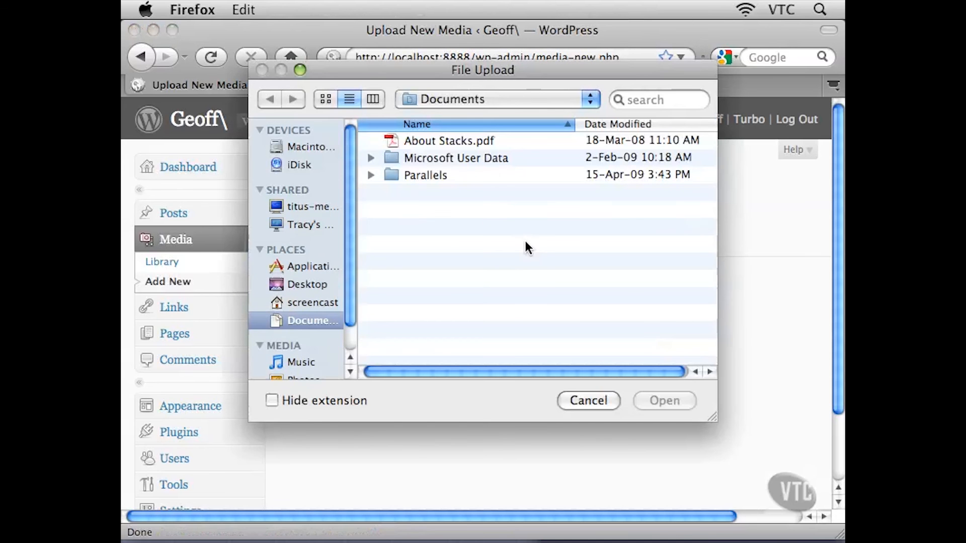
{"action": "left_click", "coordinate": [589, 400]}
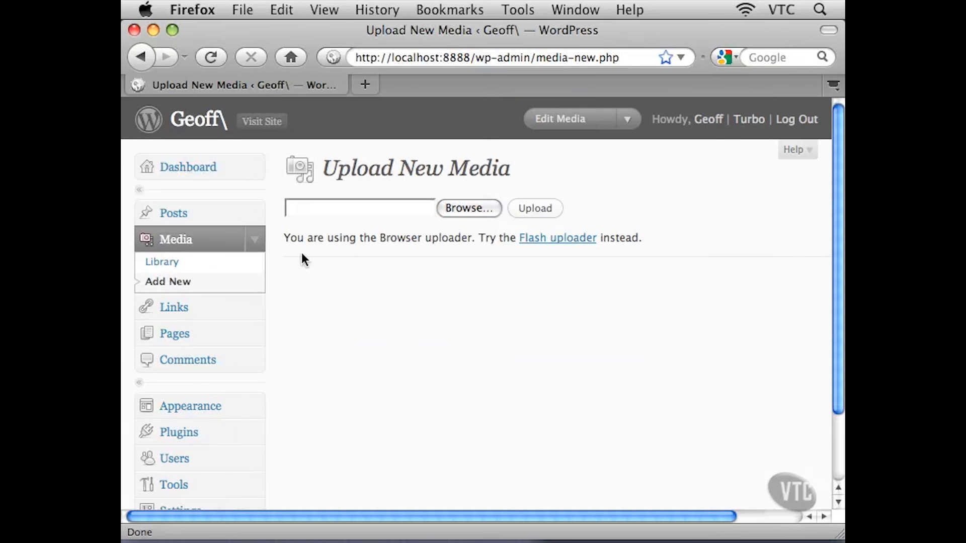
Open the Links page and scroll through the list of blogroll links
{"action": "left_click", "coordinate": [242, 268]}
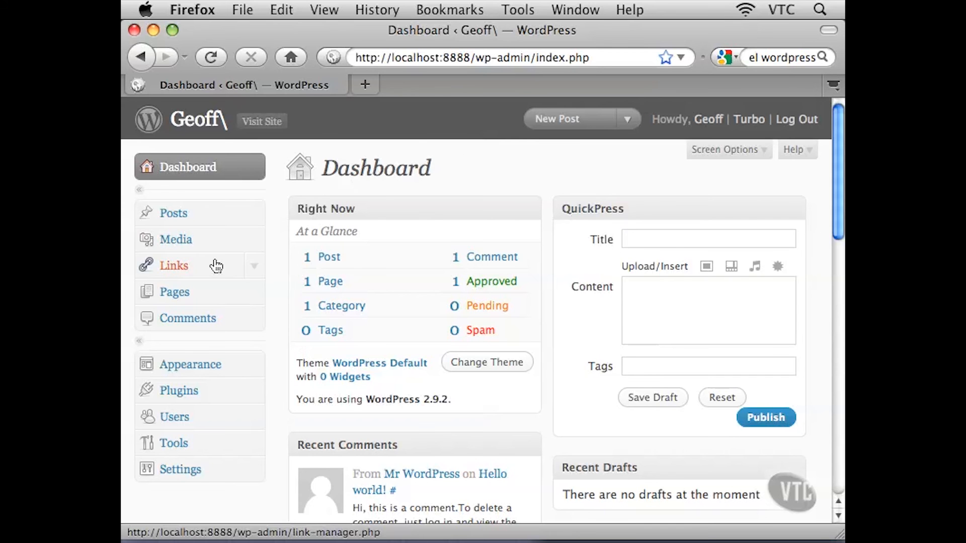
{"action": "left_click", "coordinate": [174, 267]}
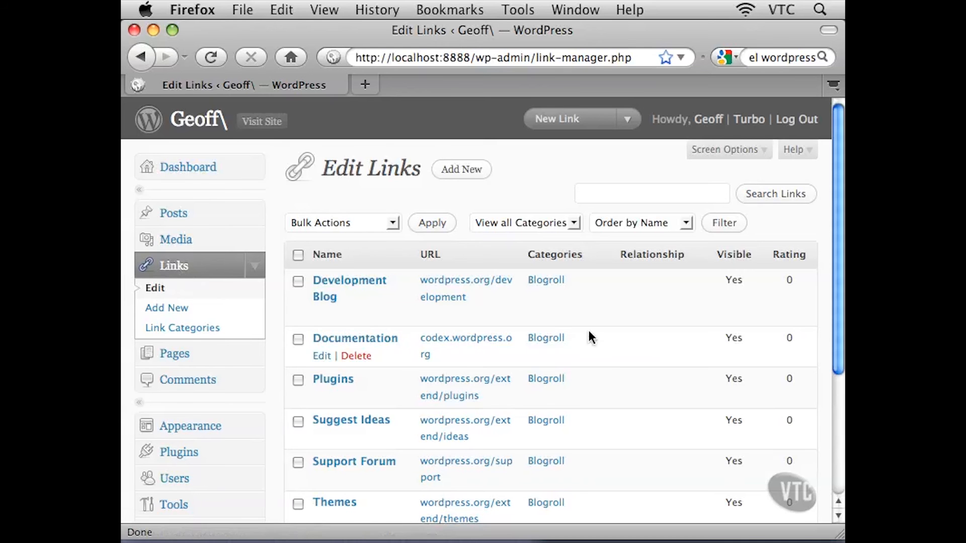
{"action": "scroll", "coordinate": [607, 330], "scroll_direction": "down", "scroll_amount": 1}
{"action": "scroll", "coordinate": [606, 330], "scroll_direction": "down", "scroll_amount": 5}
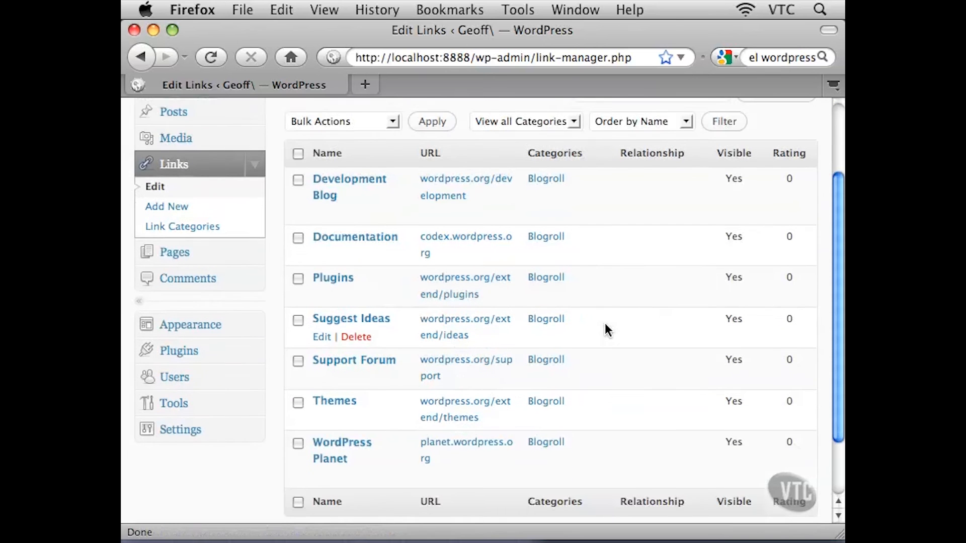
{"action": "scroll", "coordinate": [606, 329], "scroll_direction": "up", "scroll_amount": 4}
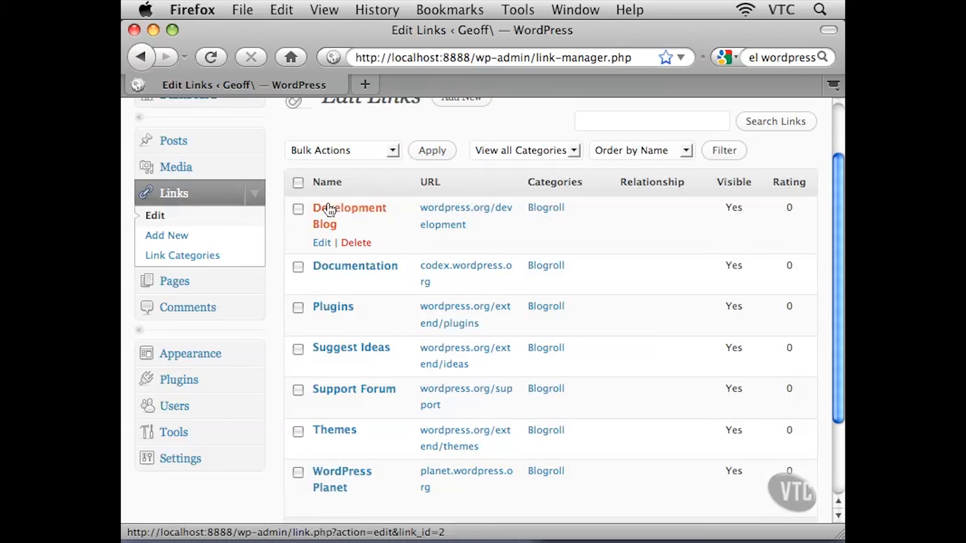
Open the Development Blog link for editing and inspect its Name and Web Address fields
{"action": "left_click", "coordinate": [319, 246]}
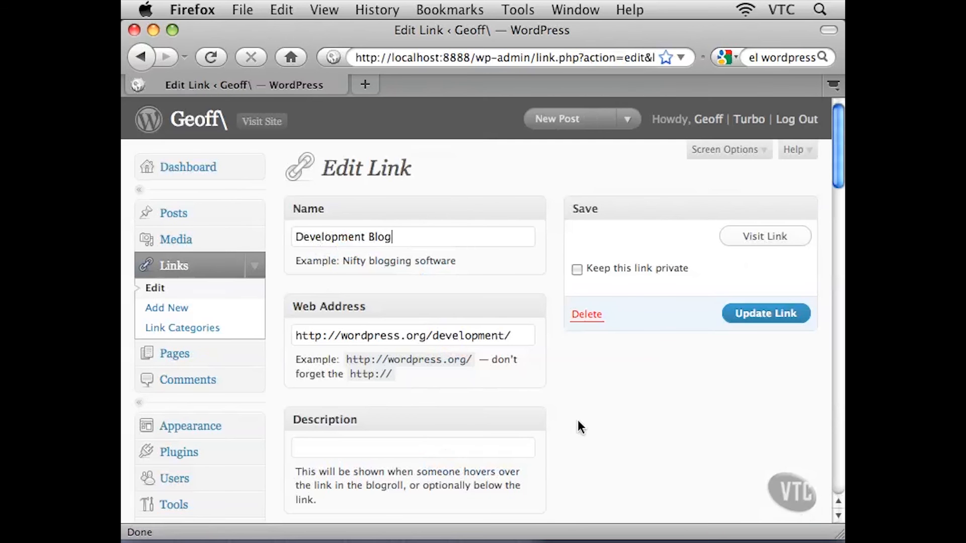
{"action": "scroll", "coordinate": [578, 427], "scroll_direction": "down", "scroll_amount": 2}
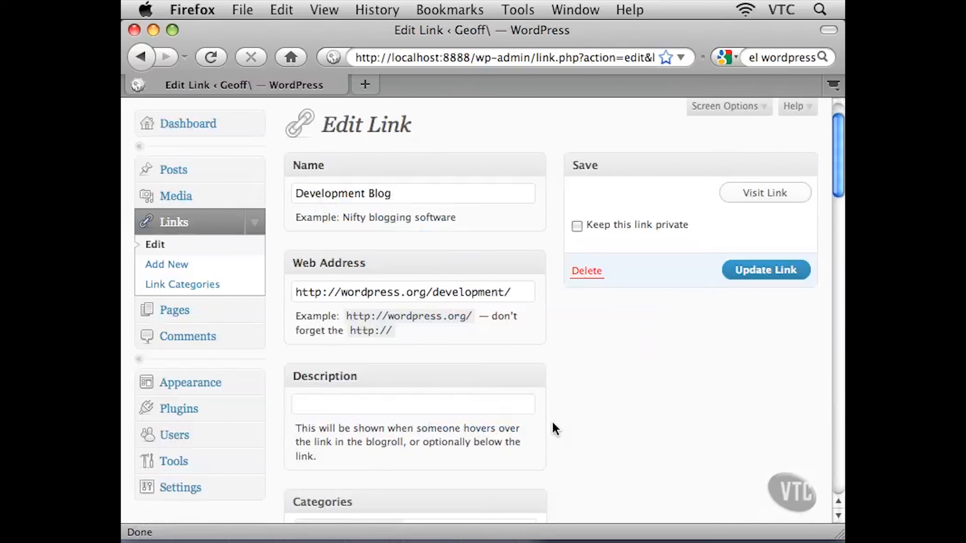
{"action": "key", "text": "shift+Left"}
{"action": "key", "text": "shift+Left"}
{"action": "key", "text": "shift+Left"}
{"action": "key", "text": "shift+Left"}
{"action": "key", "text": "shift+Left"}
{"action": "key", "text": "shift+Left"}
{"action": "key", "text": "shift+Left"}
{"action": "key", "text": "shift+Left"}
{"action": "key", "text": "shift+Left"}
{"action": "key", "text": "shift+Left"}
{"action": "key", "text": "shift+Left"}
{"action": "key", "text": "shift+Left"}
{"action": "key", "text": "shift+Left"}
{"action": "key", "text": "shift+Left"}
{"action": "key", "text": "shift+Left"}
{"action": "key", "text": "shift+Left"}
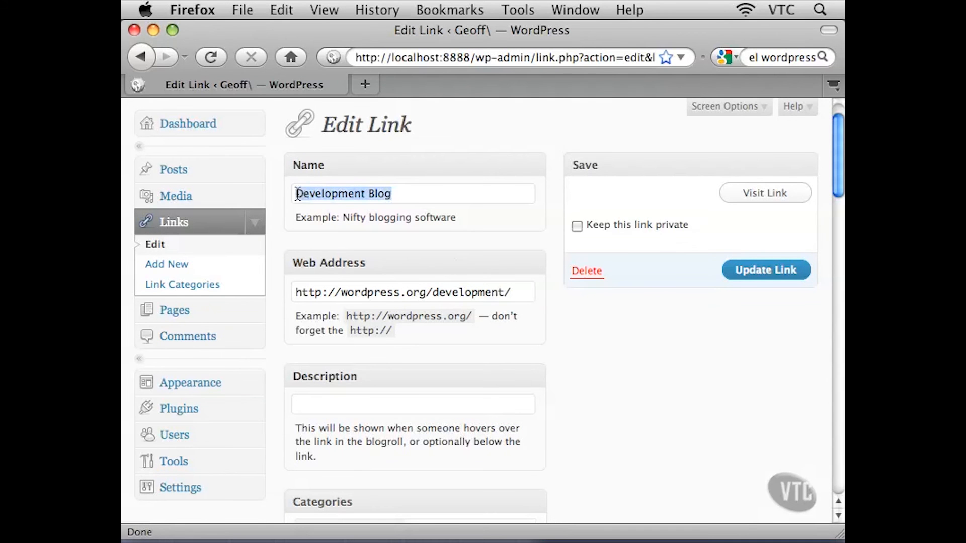
{"action": "left_click", "coordinate": [408, 195]}
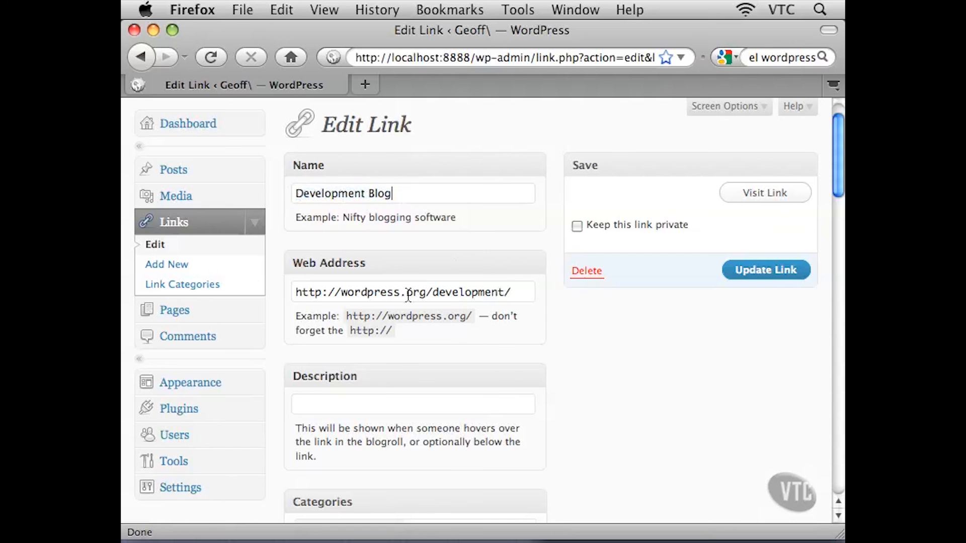
{"action": "left_click_drag", "start_coordinate": [507, 297], "coordinate": [292, 291]}
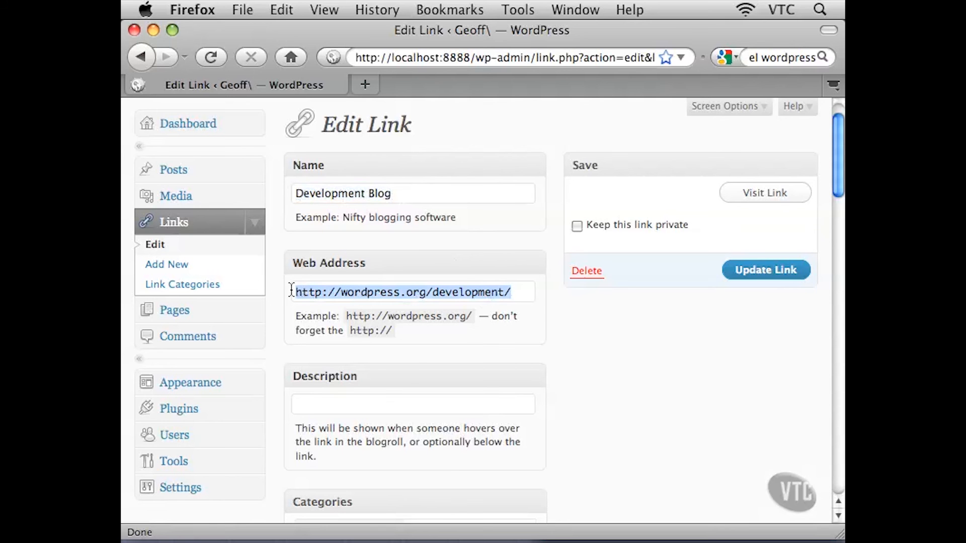
{"action": "left_click", "coordinate": [487, 292]}
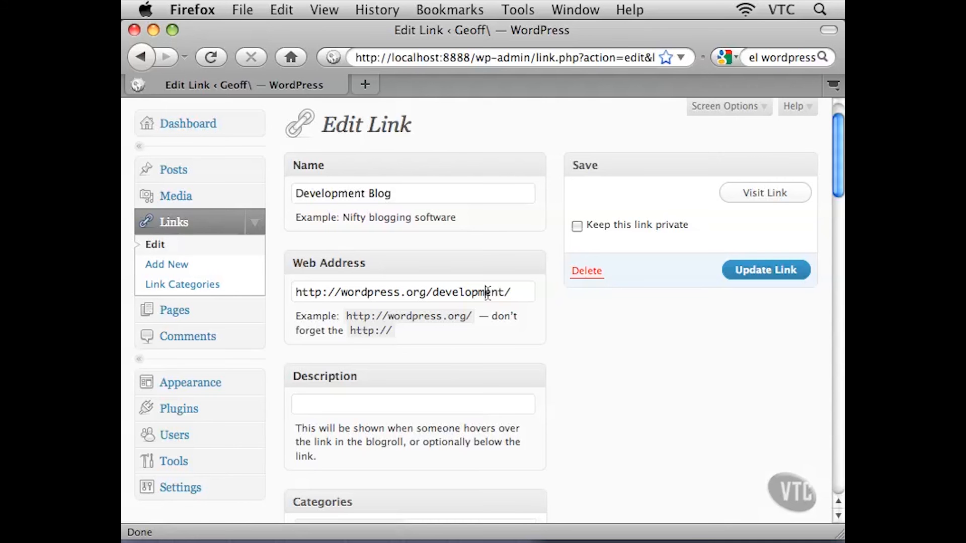
Open the Add New Link form and scroll through its Name, Web Address, Description, Categories and Target sections
{"action": "left_click", "coordinate": [154, 247]}
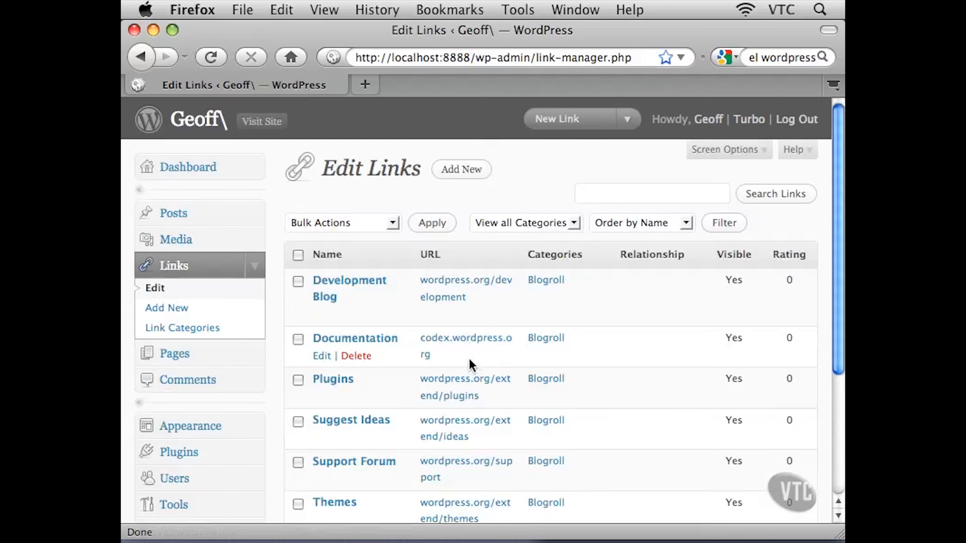
{"action": "left_click", "coordinate": [179, 310]}
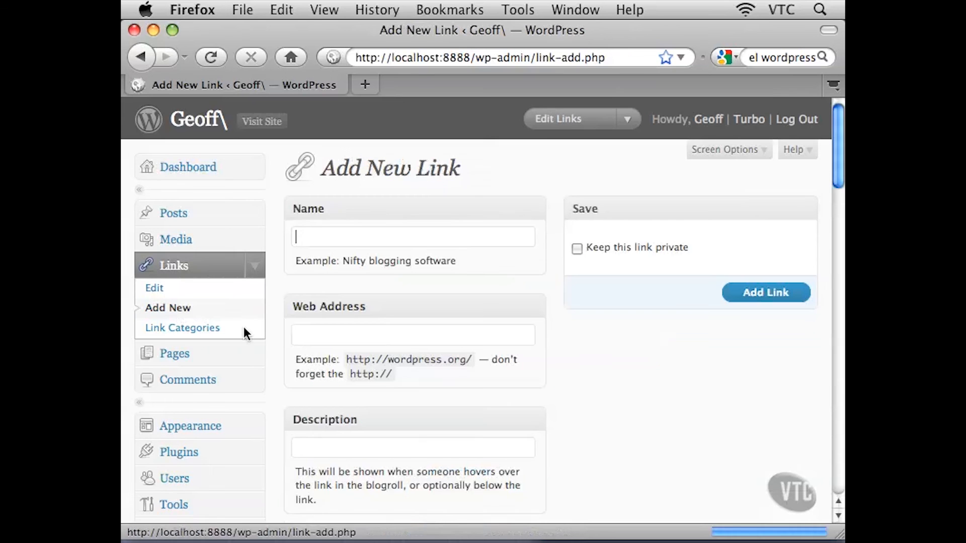
{"action": "scroll", "coordinate": [602, 372], "scroll_direction": "down", "scroll_amount": 2}
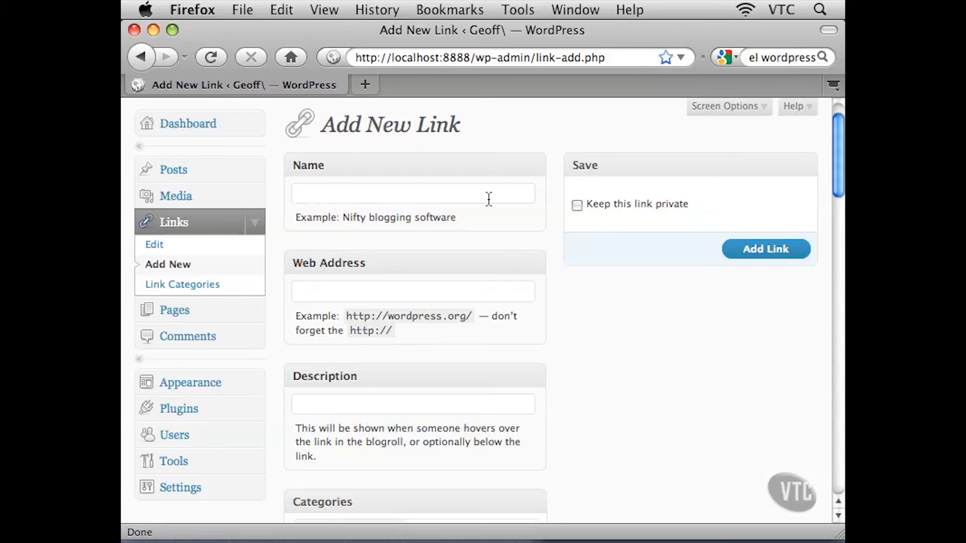
{"action": "left_click", "coordinate": [304, 289]}
{"action": "scroll", "coordinate": [540, 311], "scroll_direction": "down", "scroll_amount": 3}
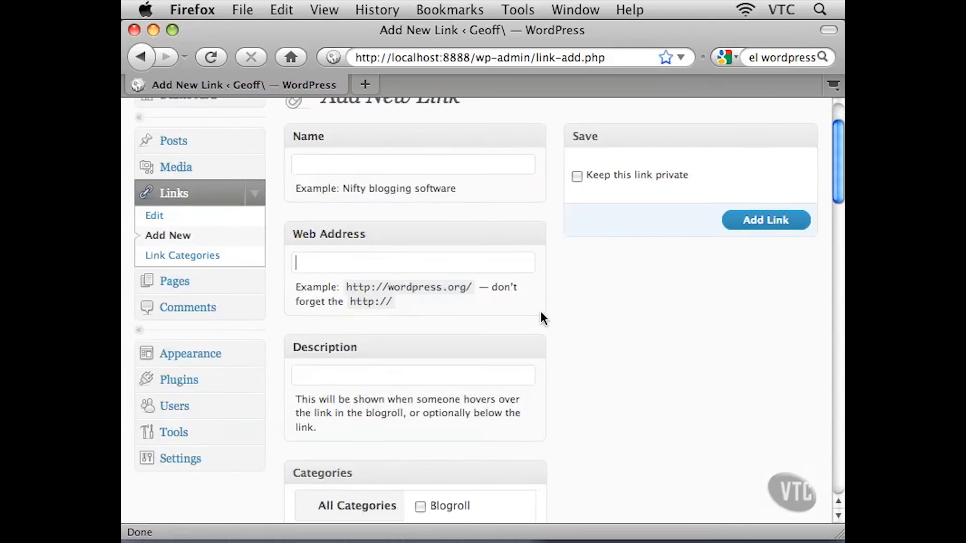
{"action": "left_click", "coordinate": [319, 336]}
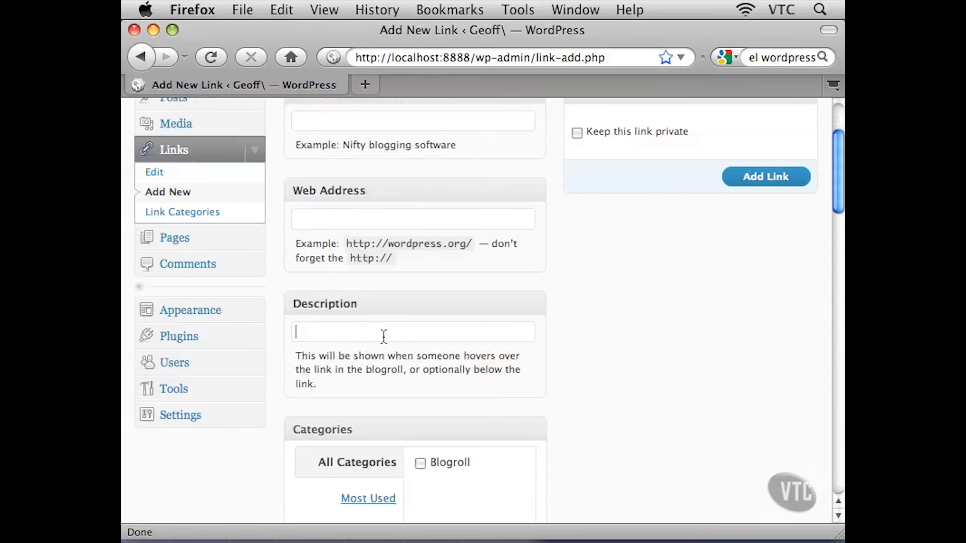
{"action": "scroll", "coordinate": [577, 372], "scroll_direction": "down", "scroll_amount": 7}
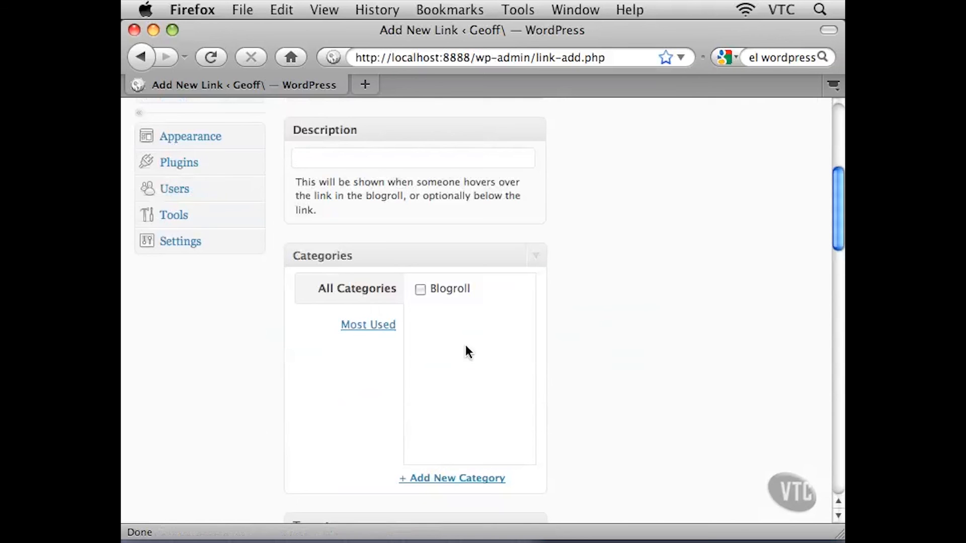
{"action": "scroll", "coordinate": [611, 358], "scroll_direction": "down", "scroll_amount": 4}
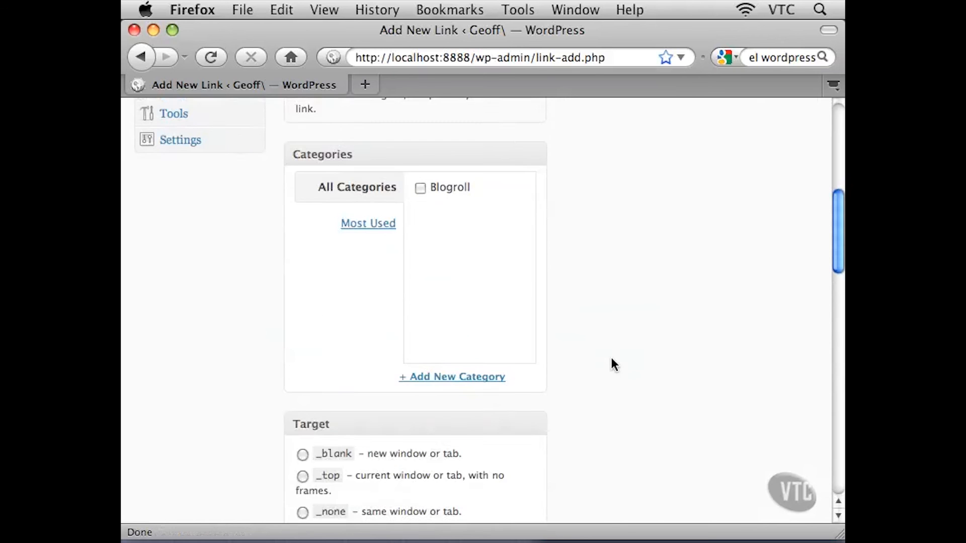
{"action": "scroll", "coordinate": [612, 362], "scroll_direction": "down", "scroll_amount": 8}
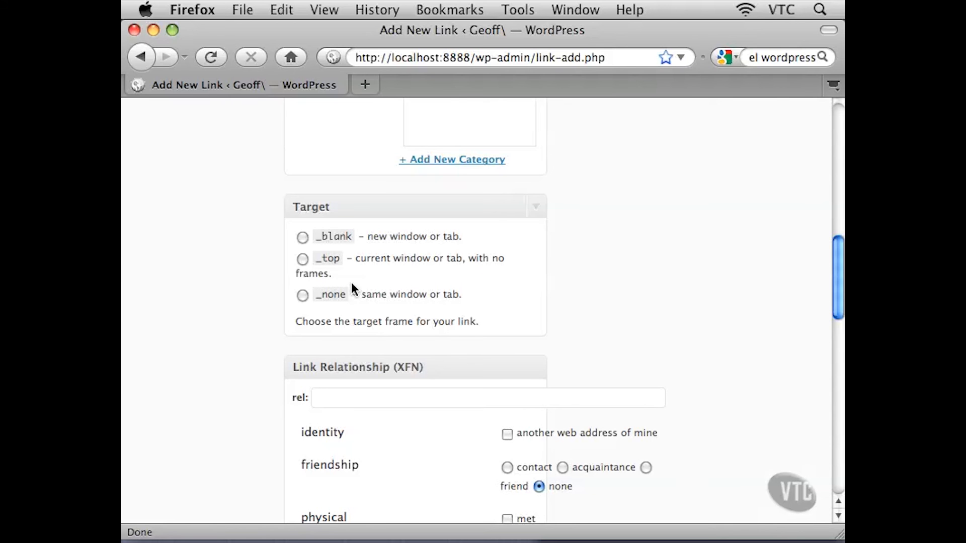
Choose the _top target option for the new link and scroll back to the form's top
{"action": "left_click_drag", "start_coordinate": [468, 236], "coordinate": [363, 239]}
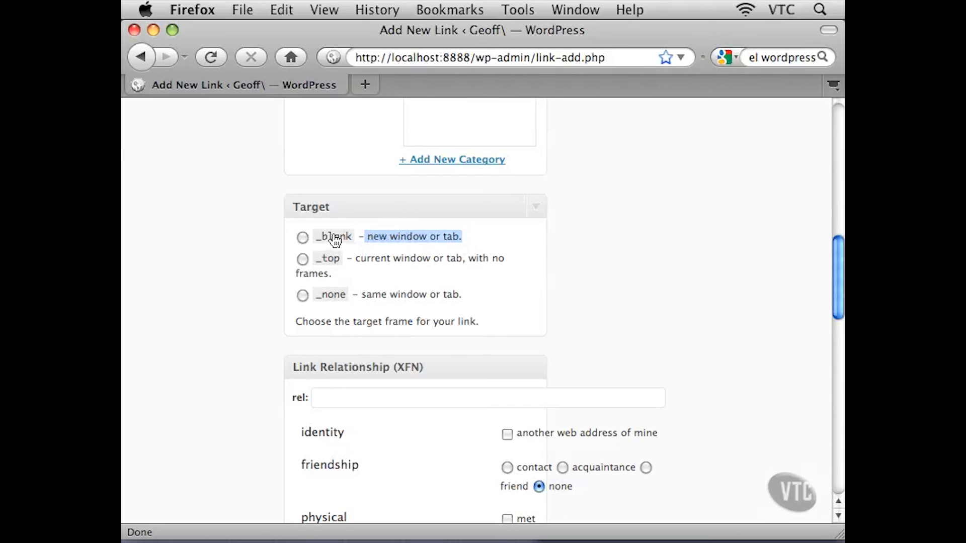
{"action": "left_click", "coordinate": [369, 263]}
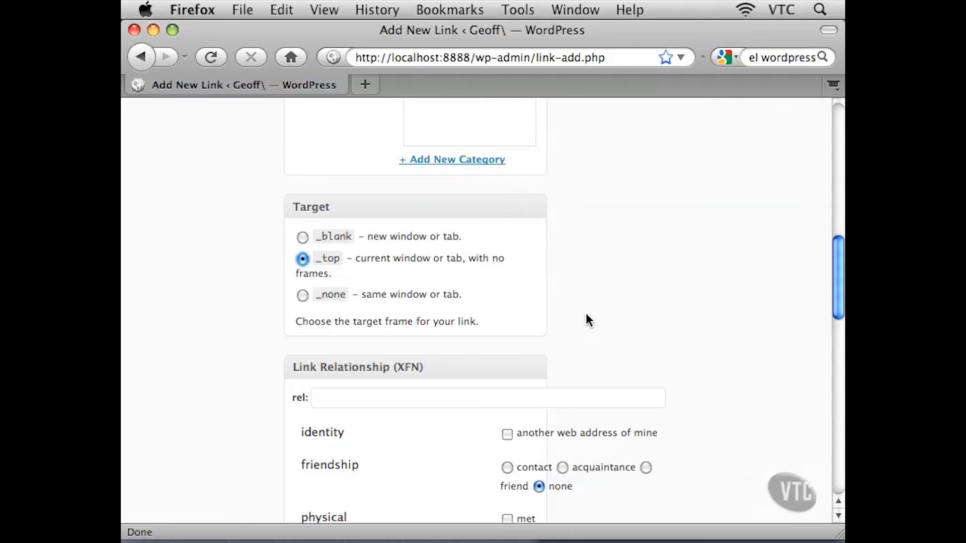
{"action": "scroll", "coordinate": [668, 315], "scroll_direction": "up", "scroll_amount": 10}
{"action": "scroll", "coordinate": [672, 322], "scroll_direction": "up", "scroll_amount": 3}
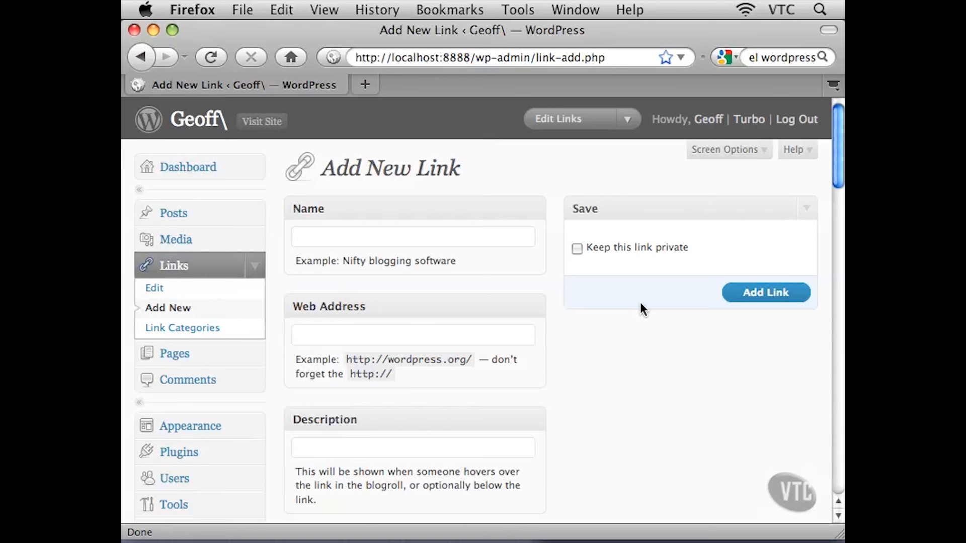
Open the Link Categories page and scroll through the Add Link Category form
{"action": "left_click", "coordinate": [187, 332]}
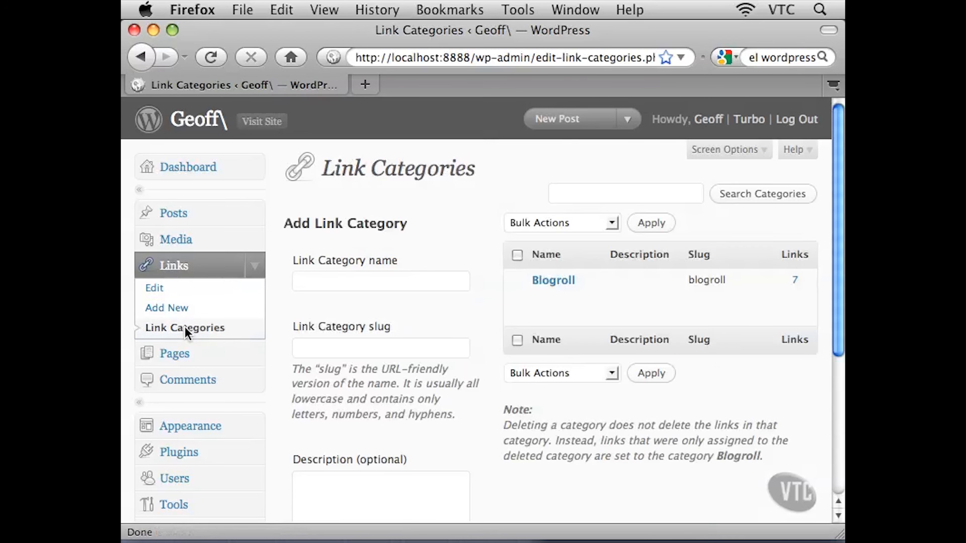
{"action": "mouse_move", "coordinate": [556, 317]}
{"action": "left_click", "coordinate": [300, 282]}
{"action": "scroll", "coordinate": [432, 338], "scroll_direction": "down", "scroll_amount": 5}
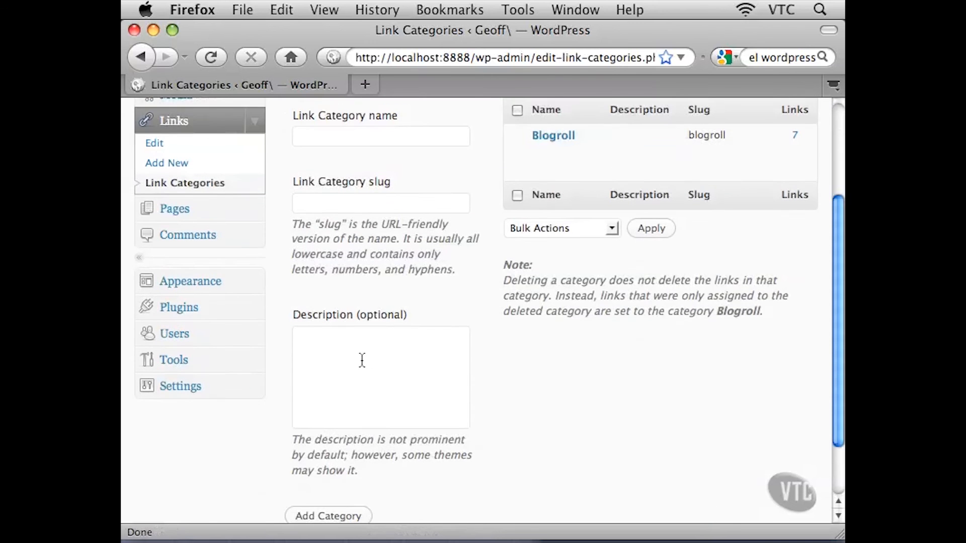
{"action": "scroll", "coordinate": [366, 379], "scroll_direction": "down", "scroll_amount": 2}
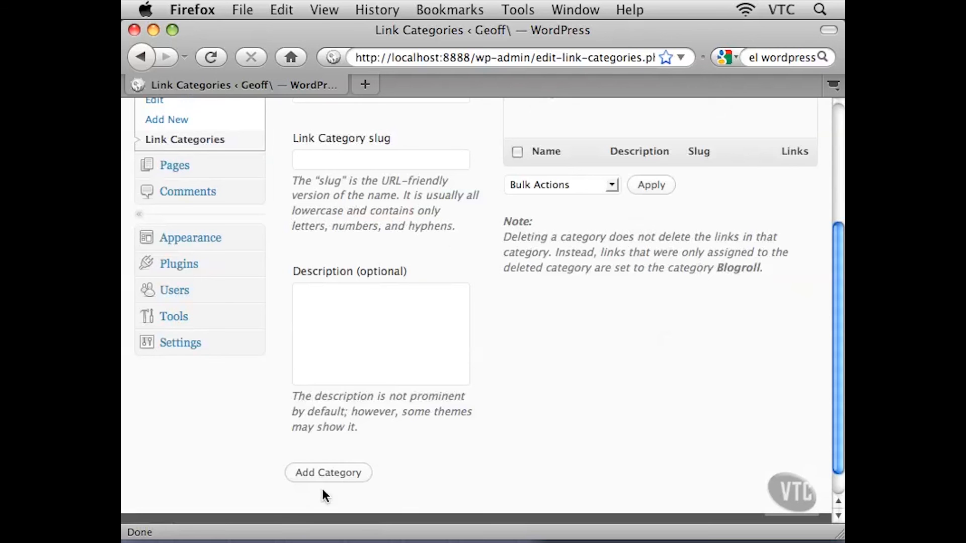
{"action": "scroll", "coordinate": [473, 455], "scroll_direction": "up", "scroll_amount": 6}
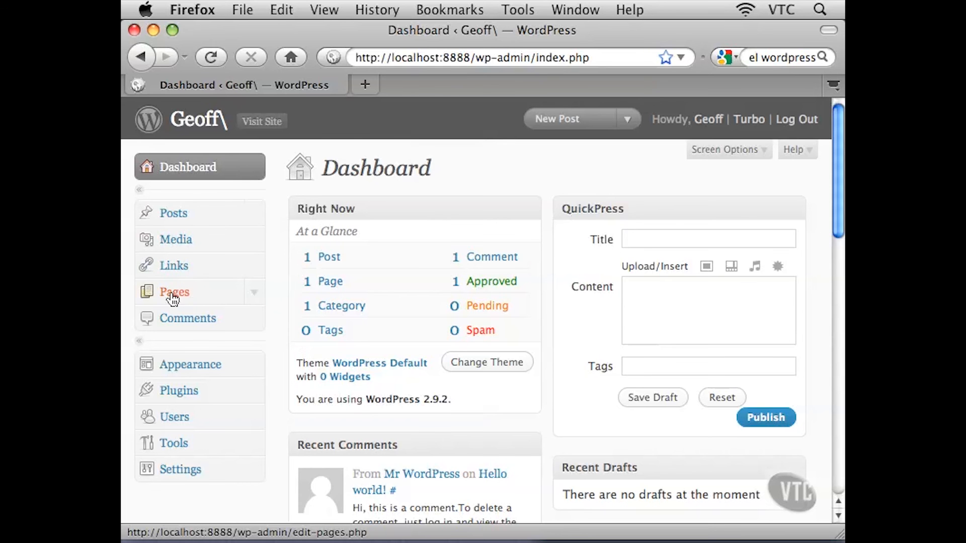
Open the Pages list and view the About page's actions
{"action": "left_click", "coordinate": [197, 299]}
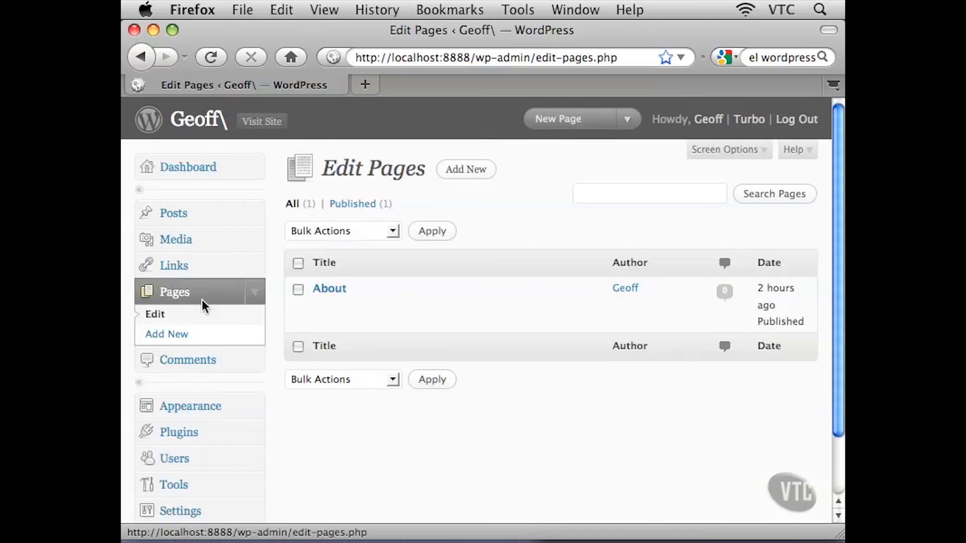
{"action": "mouse_move", "coordinate": [303, 322]}
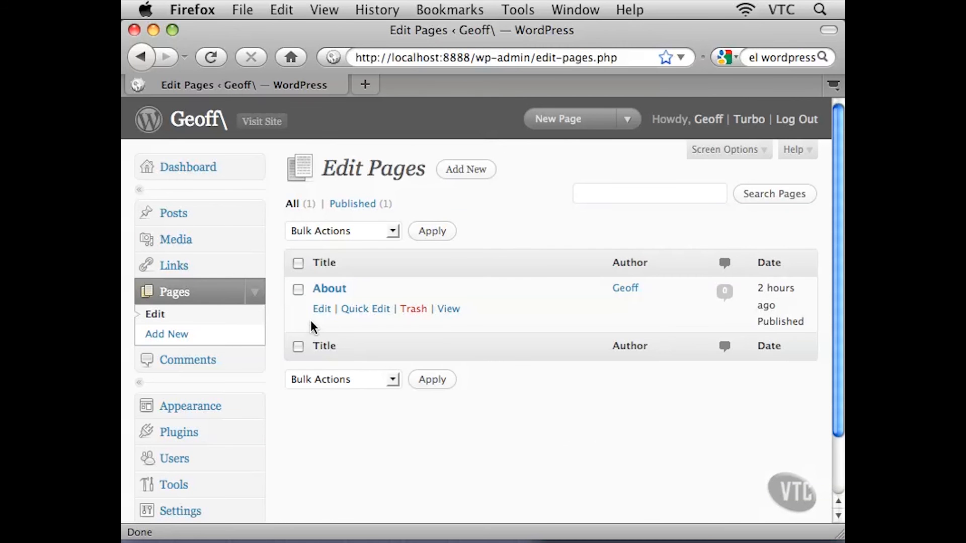
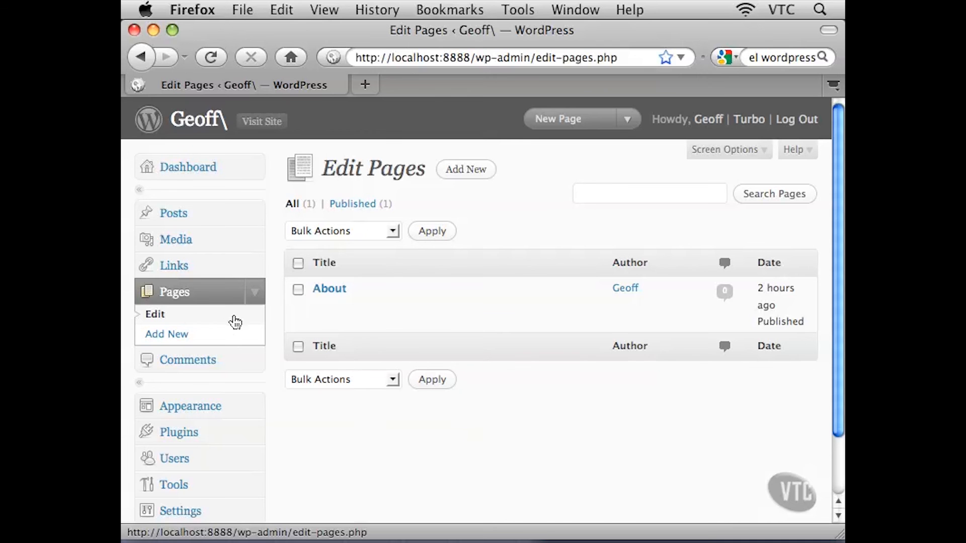
Examine the About page's author, date and published status in the Pages list
{"action": "mouse_move", "coordinate": [381, 315]}
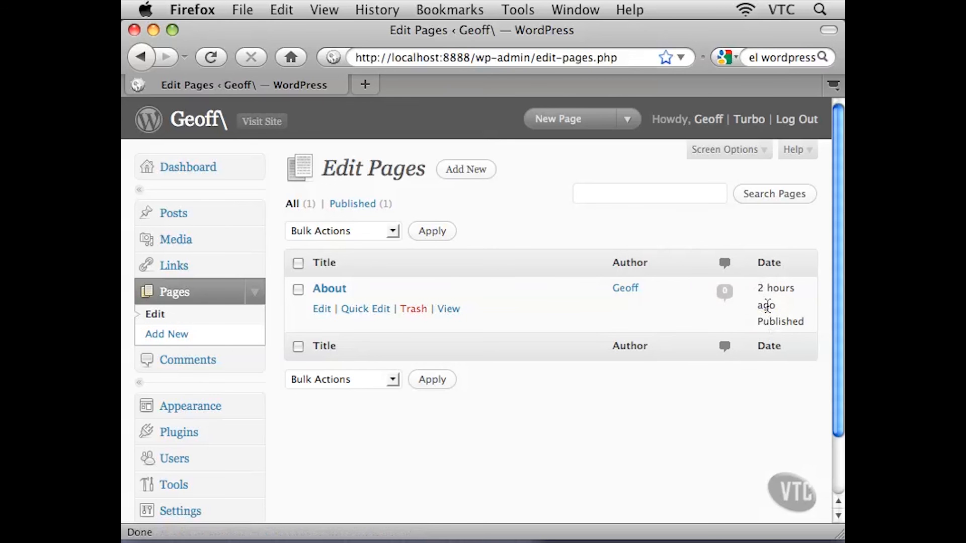
{"action": "left_click_drag", "start_coordinate": [759, 321], "coordinate": [802, 324]}
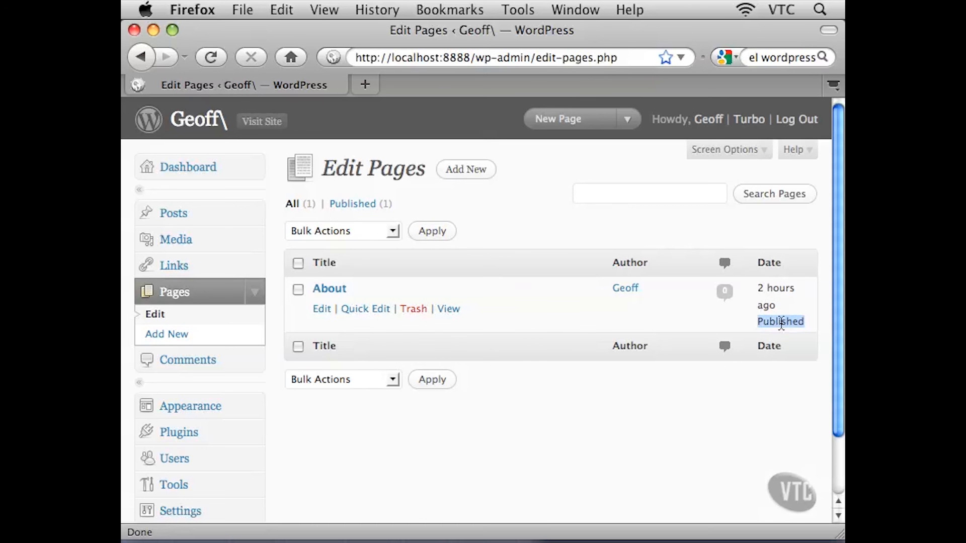
{"action": "left_click", "coordinate": [783, 321]}
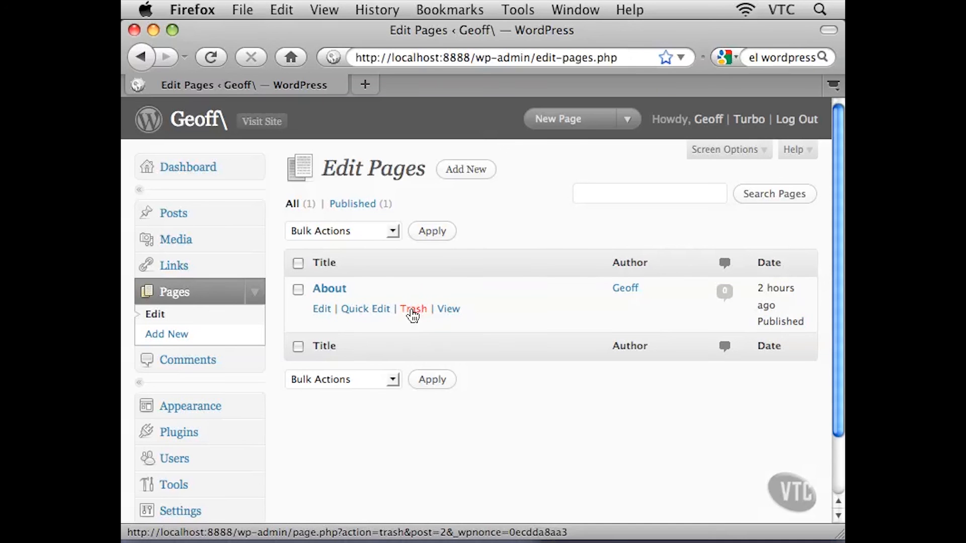
Open the About page for editing and scroll through its title, content, Attributes, Custom Fields and Discussion sections
{"action": "left_click", "coordinate": [323, 313]}
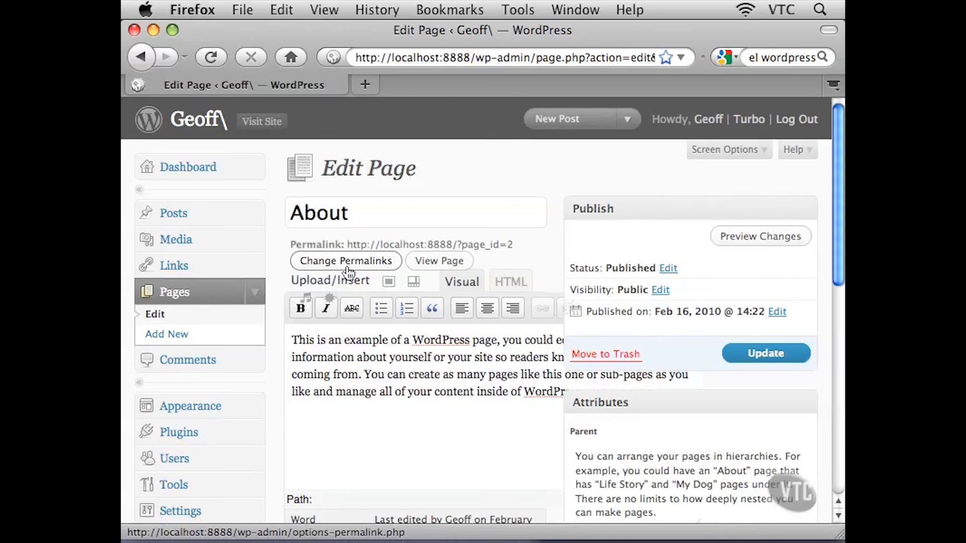
{"action": "left_click_drag", "start_coordinate": [354, 213], "coordinate": [289, 210]}
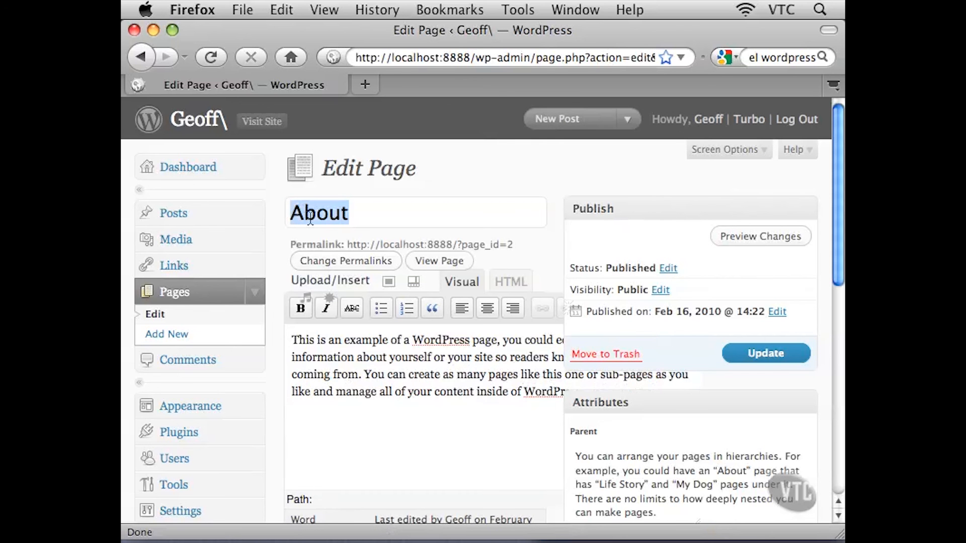
{"action": "left_click", "coordinate": [355, 215]}
{"action": "left_click", "coordinate": [396, 358]}
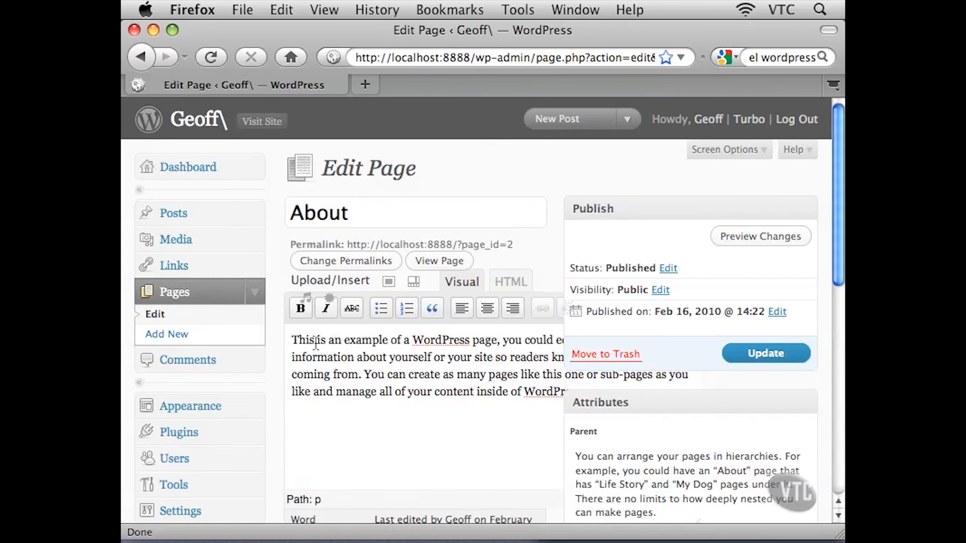
{"action": "left_click_drag", "start_coordinate": [306, 344], "coordinate": [523, 346]}
{"action": "left_click_drag", "start_coordinate": [373, 345], "coordinate": [405, 376]}
{"action": "scroll", "coordinate": [421, 393], "scroll_direction": "down", "scroll_amount": 3}
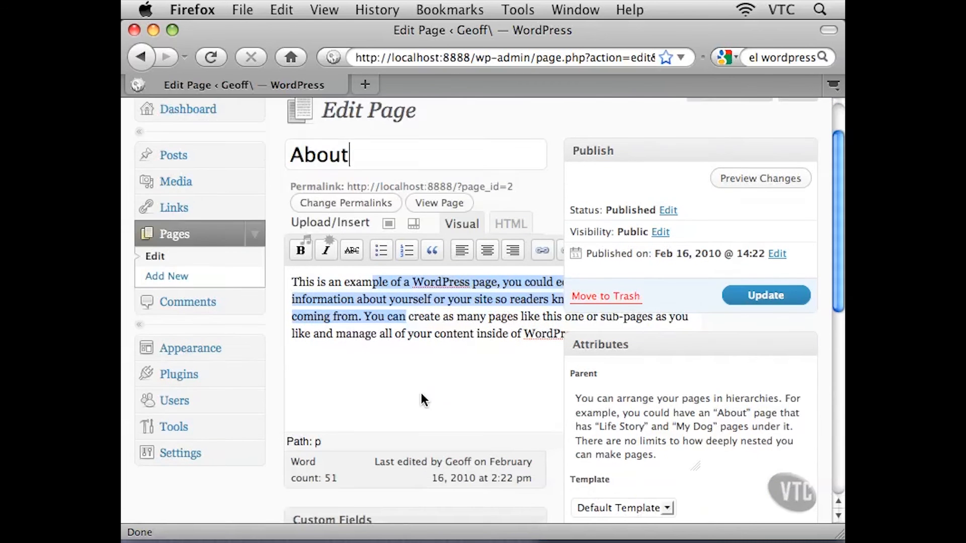
{"action": "scroll", "coordinate": [422, 393], "scroll_direction": "down", "scroll_amount": 4}
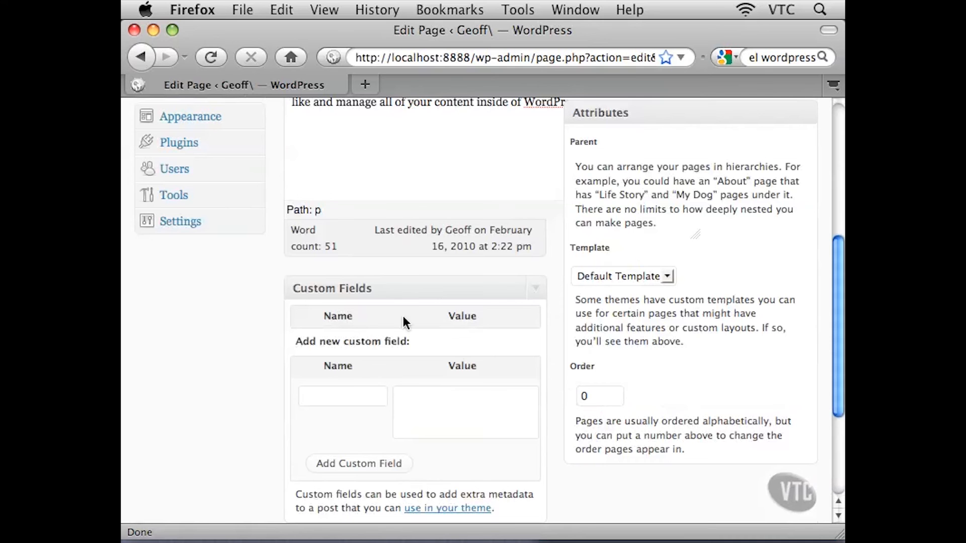
{"action": "scroll", "coordinate": [439, 387], "scroll_direction": "down", "scroll_amount": 4}
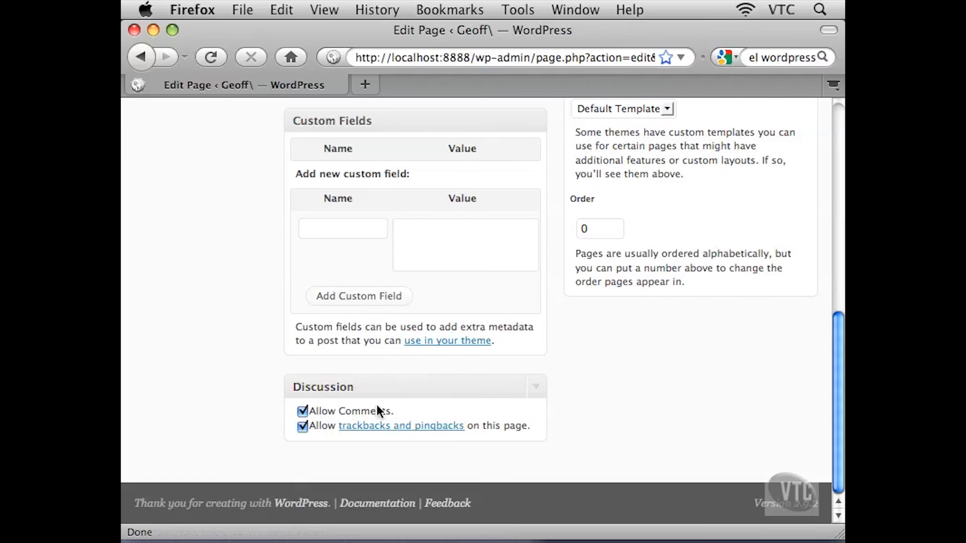
{"action": "scroll", "coordinate": [483, 390], "scroll_direction": "up", "scroll_amount": 8}
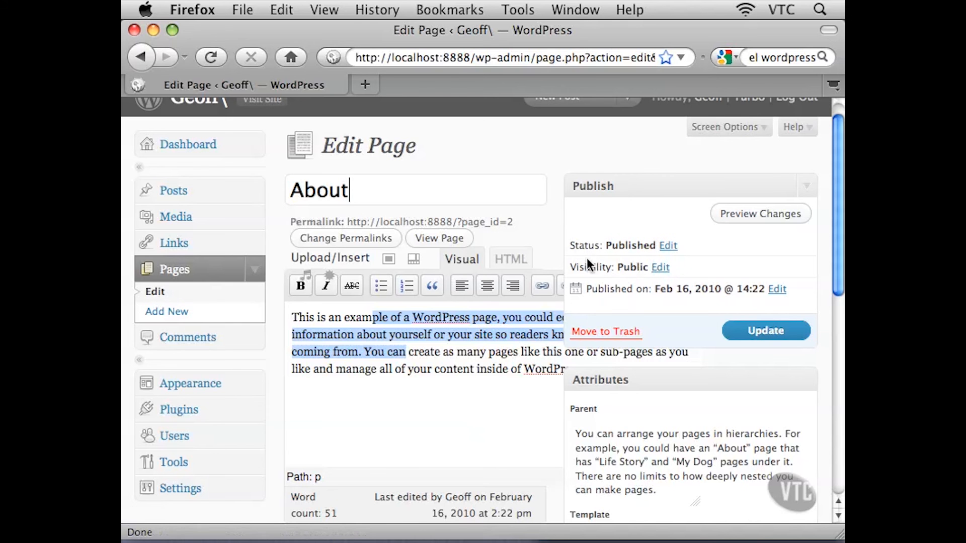
{"action": "left_click", "coordinate": [438, 322]}
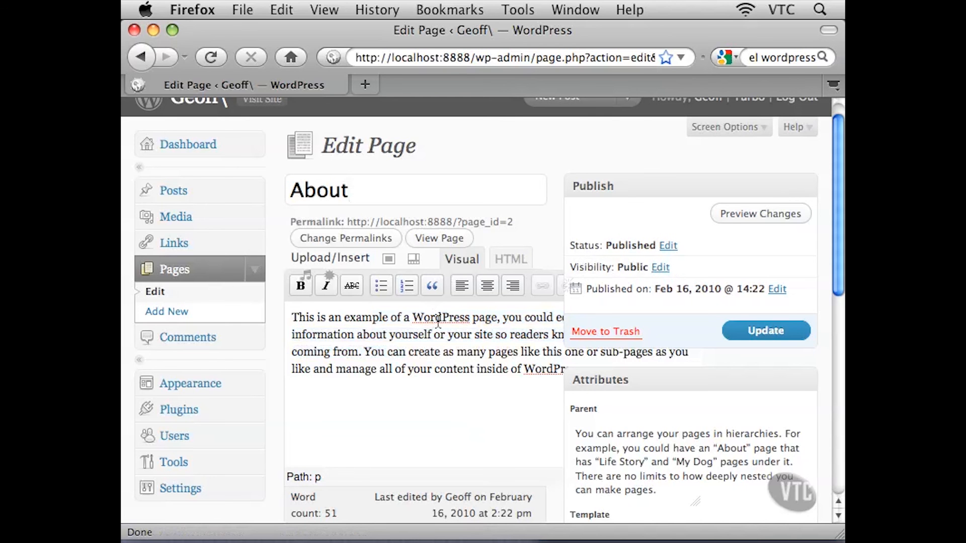
{"action": "left_click", "coordinate": [439, 322]}
Open the Add New Page form and scroll through its empty title, content and side sections
{"action": "left_click", "coordinate": [173, 316]}
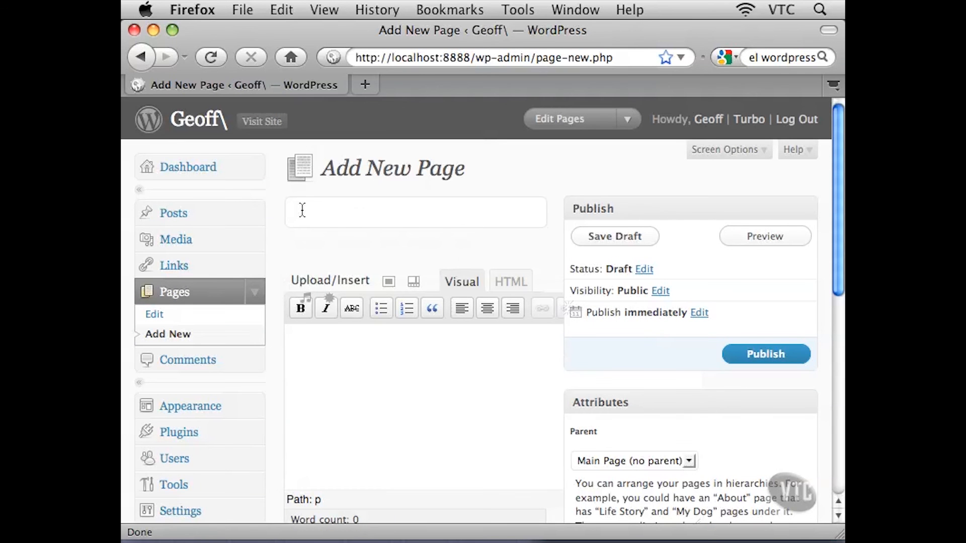
{"action": "left_click", "coordinate": [313, 356]}
{"action": "scroll", "coordinate": [378, 378], "scroll_direction": "down", "scroll_amount": 3}
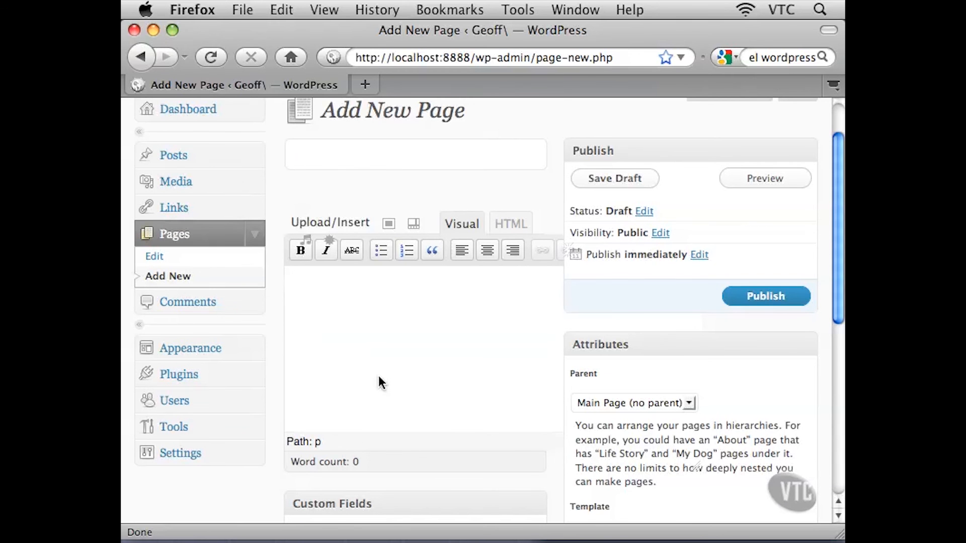
{"action": "scroll", "coordinate": [379, 375], "scroll_direction": "down", "scroll_amount": 6}
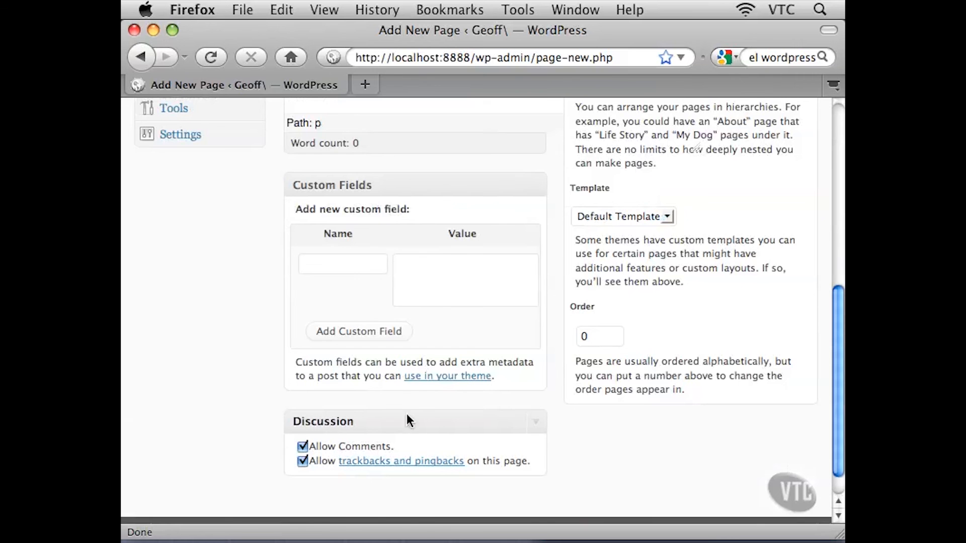
{"action": "scroll", "coordinate": [572, 426], "scroll_direction": "up", "scroll_amount": 6}
{"action": "scroll", "coordinate": [573, 424], "scroll_direction": "up", "scroll_amount": 2}
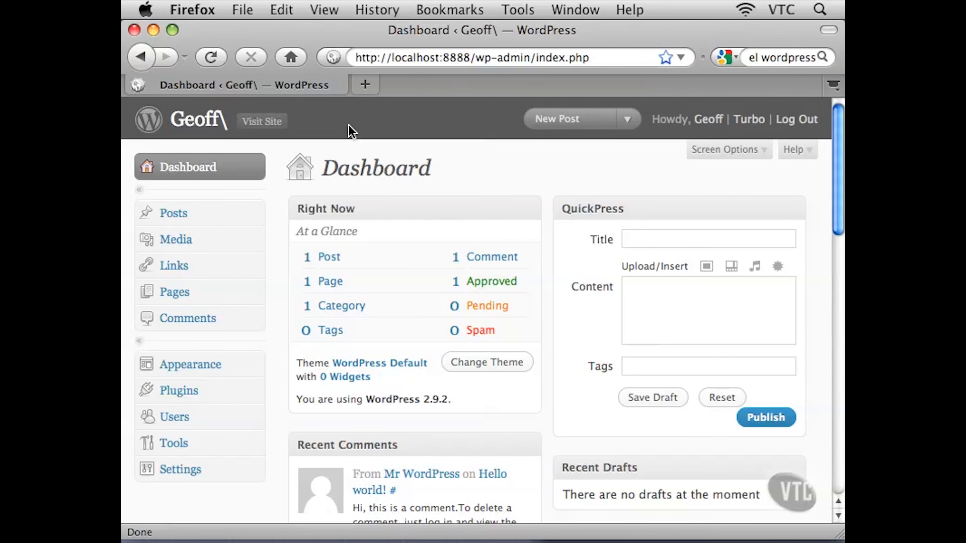
Open the Comments page and examine the sample comment's author, submission date, text and In Response To column
{"action": "left_click", "coordinate": [178, 324]}
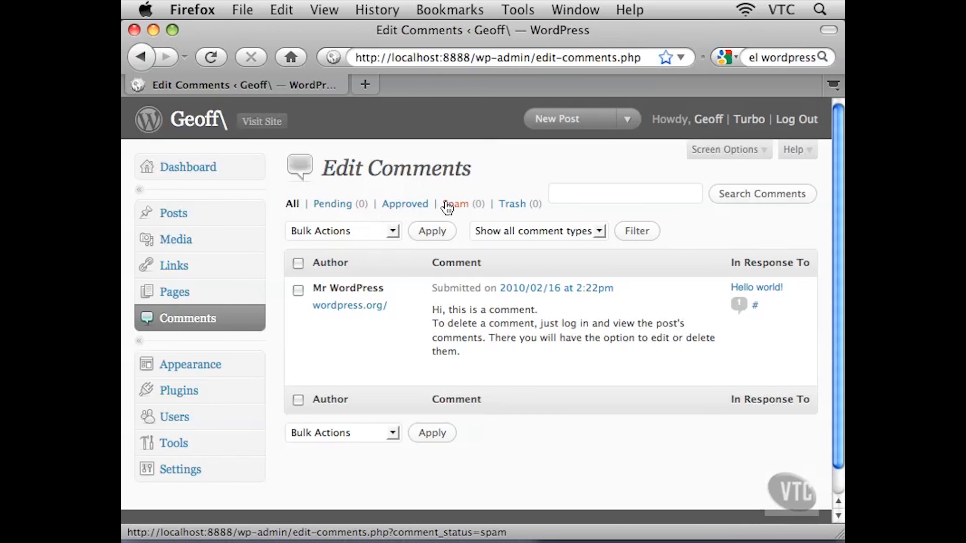
{"action": "mouse_move", "coordinate": [389, 287]}
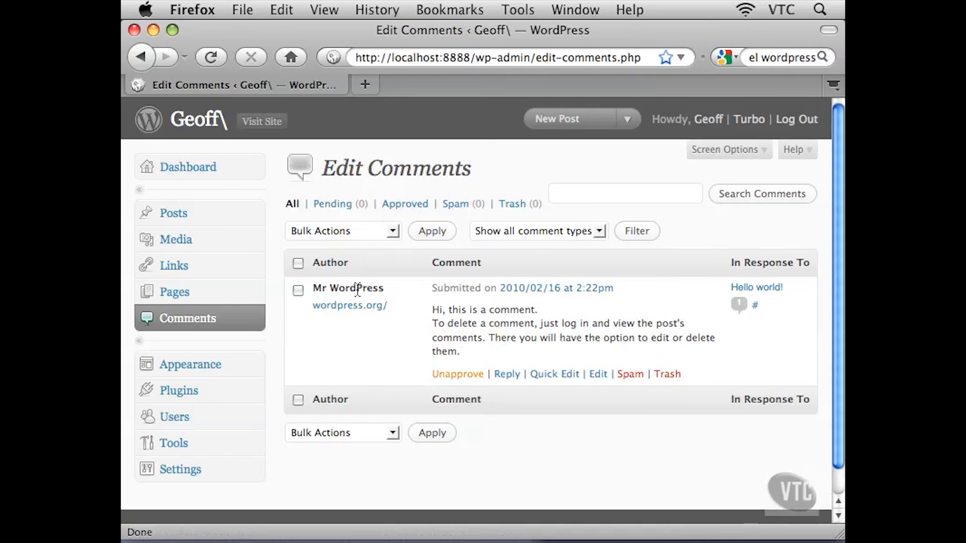
{"action": "left_click_drag", "start_coordinate": [432, 288], "coordinate": [617, 287]}
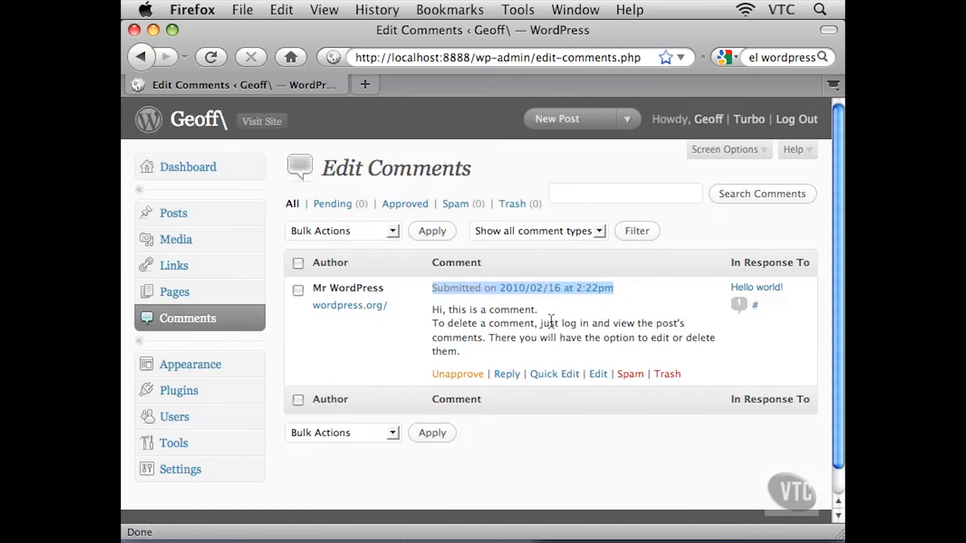
{"action": "left_click", "coordinate": [503, 324]}
{"action": "left_click_drag", "start_coordinate": [432, 308], "coordinate": [460, 352]}
{"action": "left_click", "coordinate": [459, 334]}
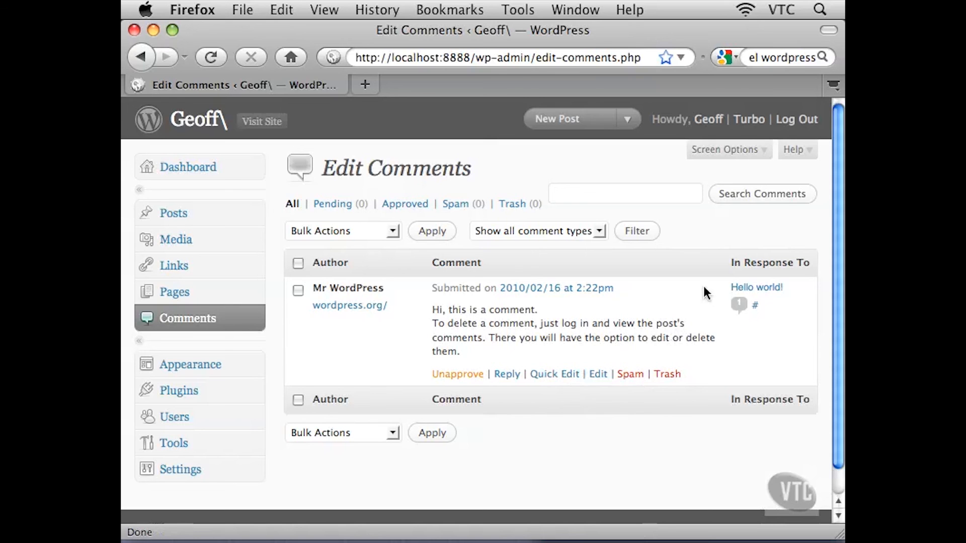
{"action": "left_click_drag", "start_coordinate": [733, 262], "coordinate": [805, 267]}
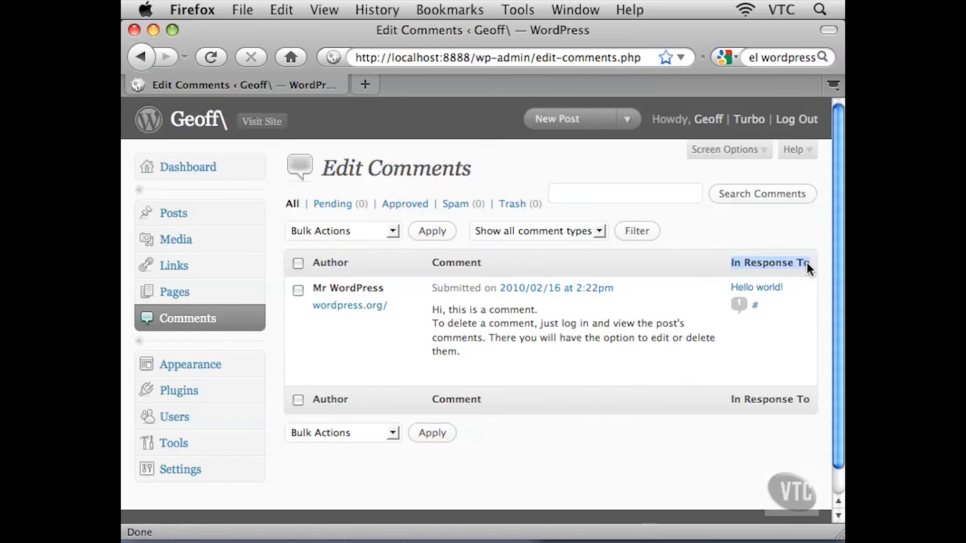
{"action": "left_click", "coordinate": [811, 265]}
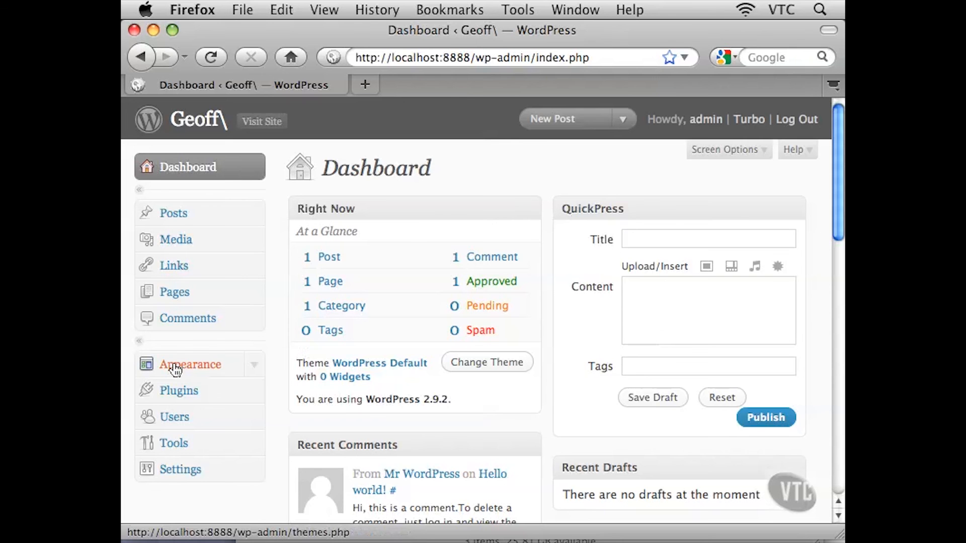
Open the Manage Themes page and examine the current theme's name, author, description and file location
{"action": "left_click", "coordinate": [229, 373]}
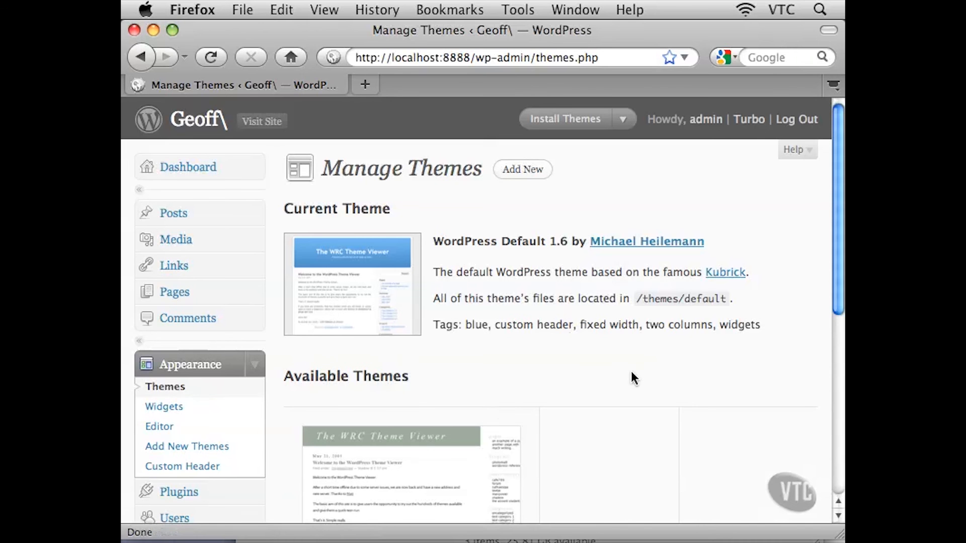
{"action": "scroll", "coordinate": [633, 374], "scroll_direction": "down", "scroll_amount": 3}
{"action": "scroll", "coordinate": [633, 375], "scroll_direction": "up", "scroll_amount": 3}
{"action": "scroll", "coordinate": [633, 372], "scroll_direction": "down", "scroll_amount": 2}
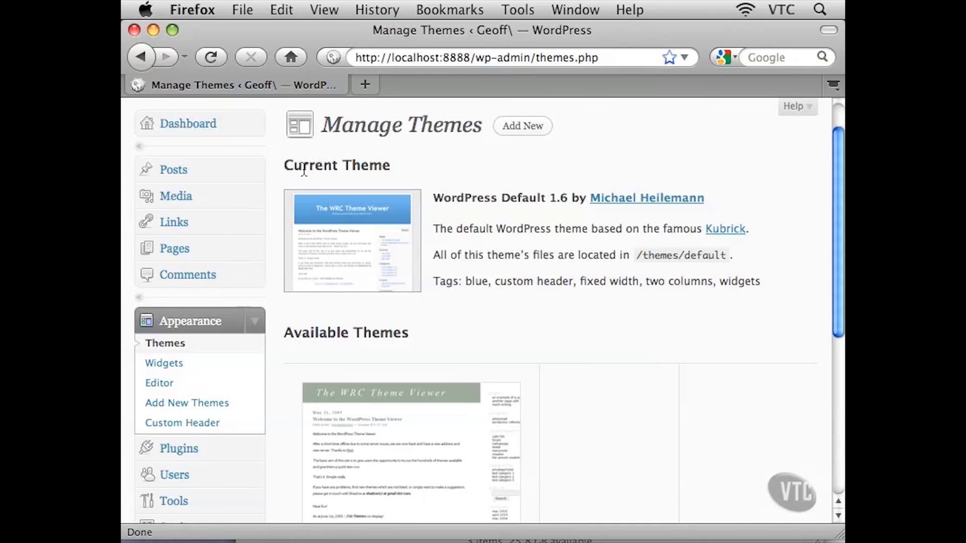
{"action": "left_click_drag", "start_coordinate": [302, 168], "coordinate": [377, 167]}
{"action": "left_click", "coordinate": [411, 162]}
{"action": "left_click_drag", "start_coordinate": [450, 198], "coordinate": [577, 198]}
{"action": "left_click", "coordinate": [561, 200]}
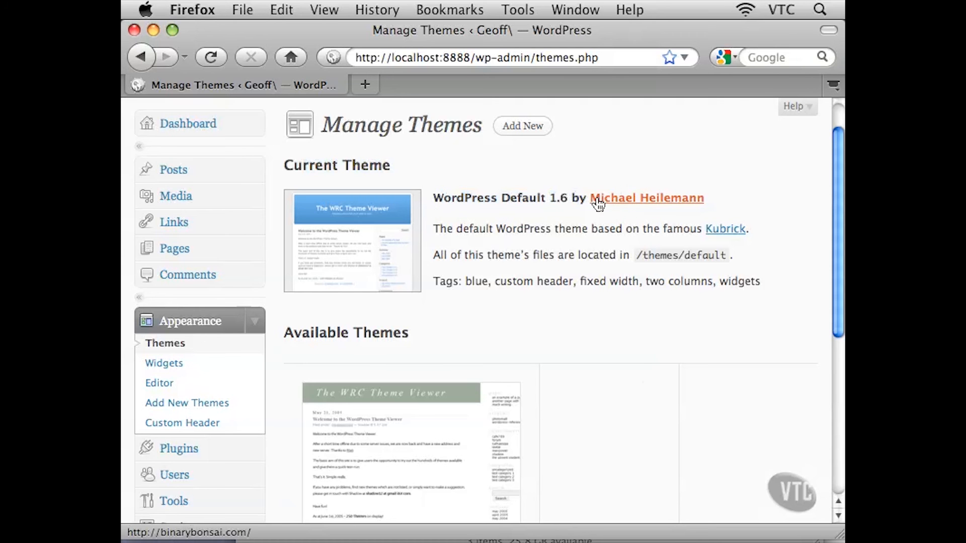
{"action": "left_click_drag", "start_coordinate": [440, 229], "coordinate": [752, 236]}
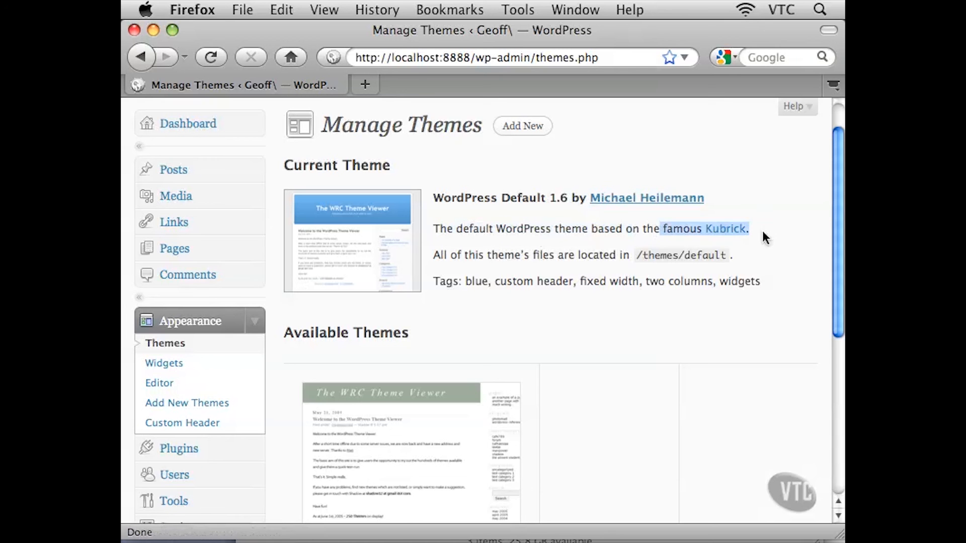
{"action": "left_click", "coordinate": [774, 225]}
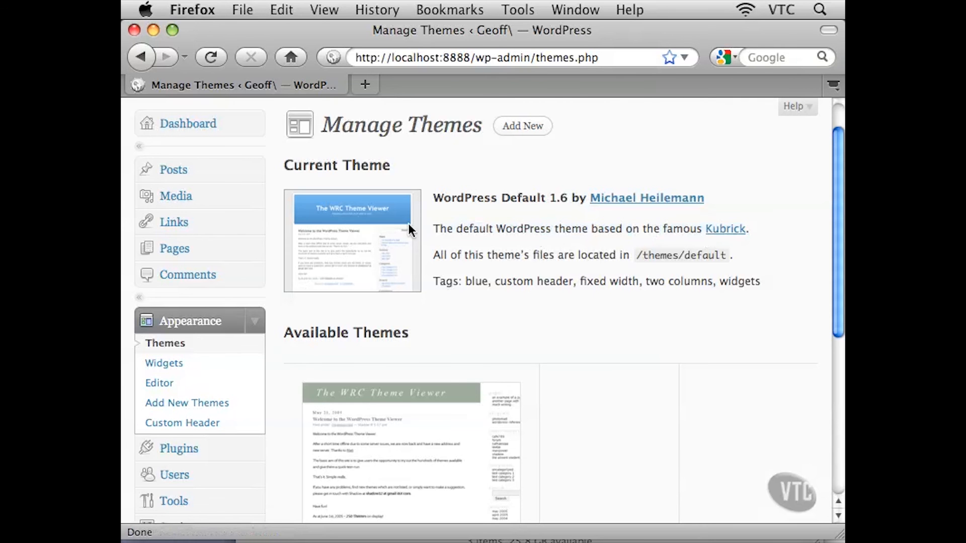
{"action": "left_click_drag", "start_coordinate": [434, 255], "coordinate": [593, 261]}
{"action": "left_click_drag", "start_coordinate": [648, 262], "coordinate": [734, 260]}
{"action": "left_click", "coordinate": [643, 260]}
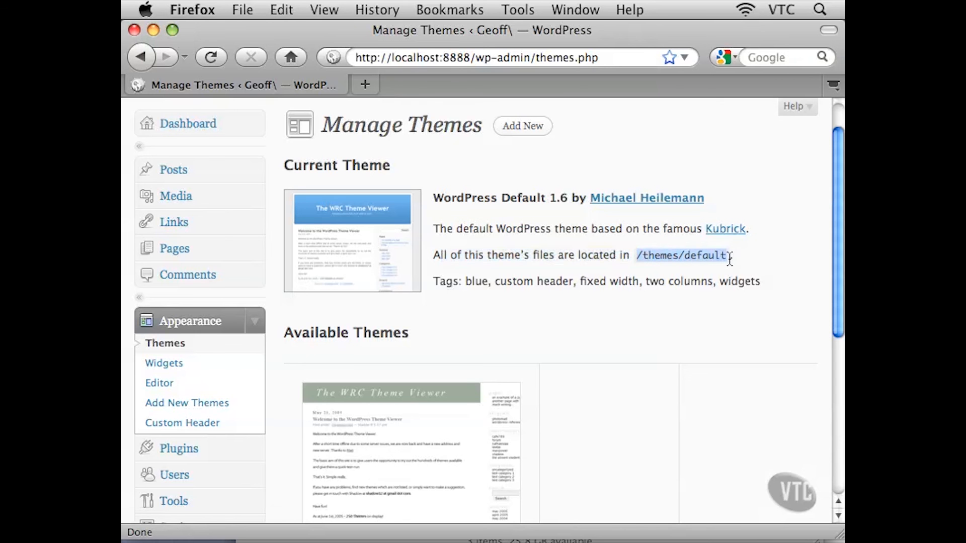
{"action": "left_click", "coordinate": [697, 261]}
Scroll to Available Themes and examine the WordPress Classic theme's name and description
{"action": "scroll", "coordinate": [606, 352], "scroll_direction": "down", "scroll_amount": 5}
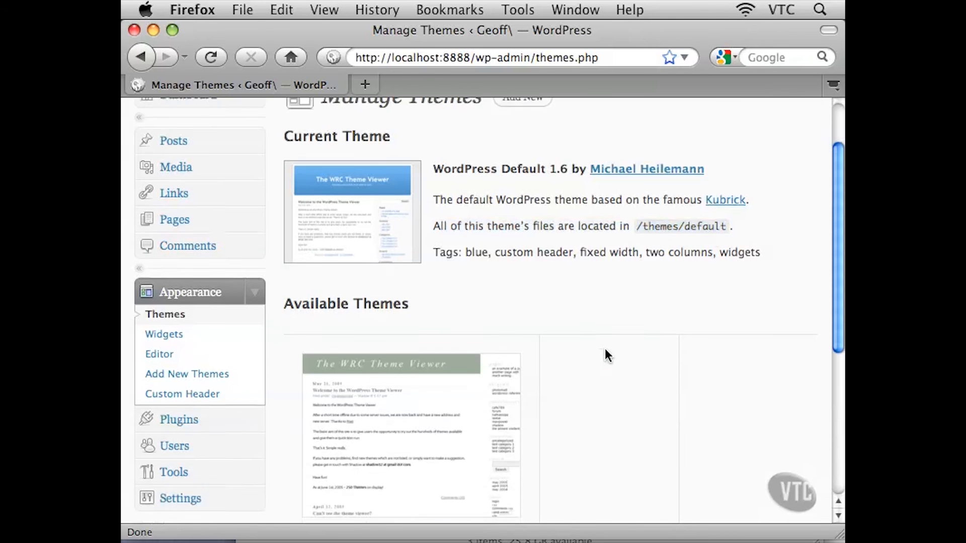
{"action": "scroll", "coordinate": [606, 351], "scroll_direction": "down", "scroll_amount": 3}
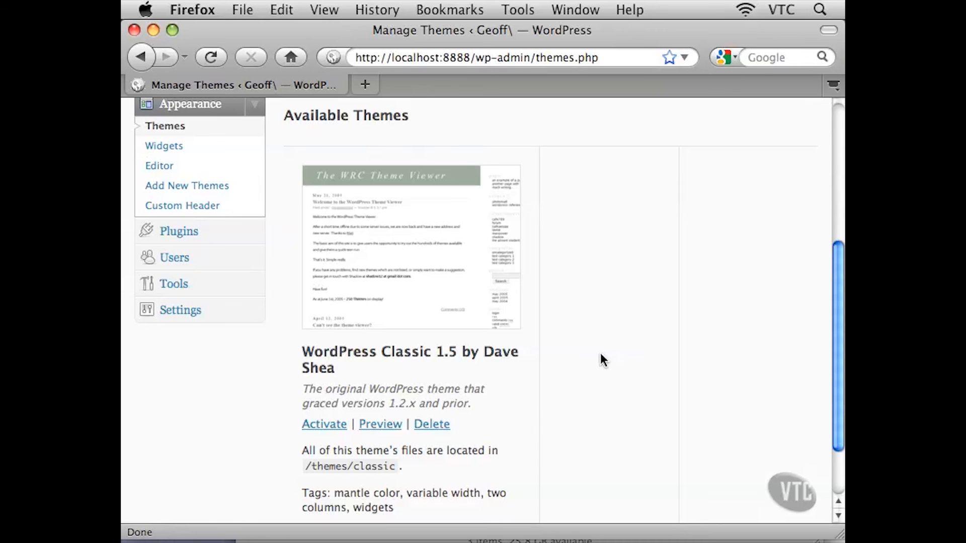
{"action": "left_click_drag", "start_coordinate": [316, 352], "coordinate": [547, 351]}
{"action": "left_click", "coordinate": [548, 392]}
{"action": "left_click_drag", "start_coordinate": [309, 388], "coordinate": [486, 399]}
{"action": "left_click", "coordinate": [486, 399]}
{"action": "scroll", "coordinate": [533, 411], "scroll_direction": "up", "scroll_amount": 5}
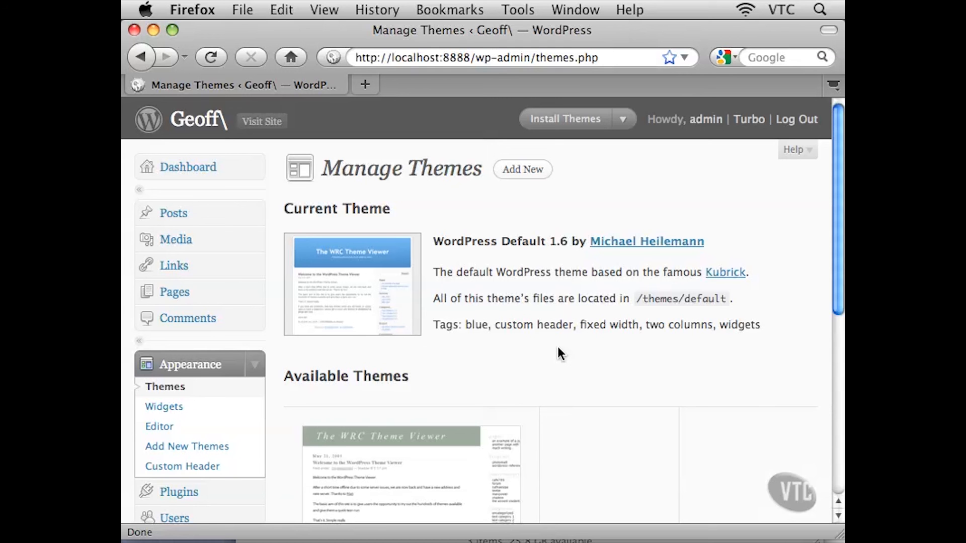
Open the Install Themes page from Manage Themes to browse new themes
{"action": "left_click", "coordinate": [515, 177]}
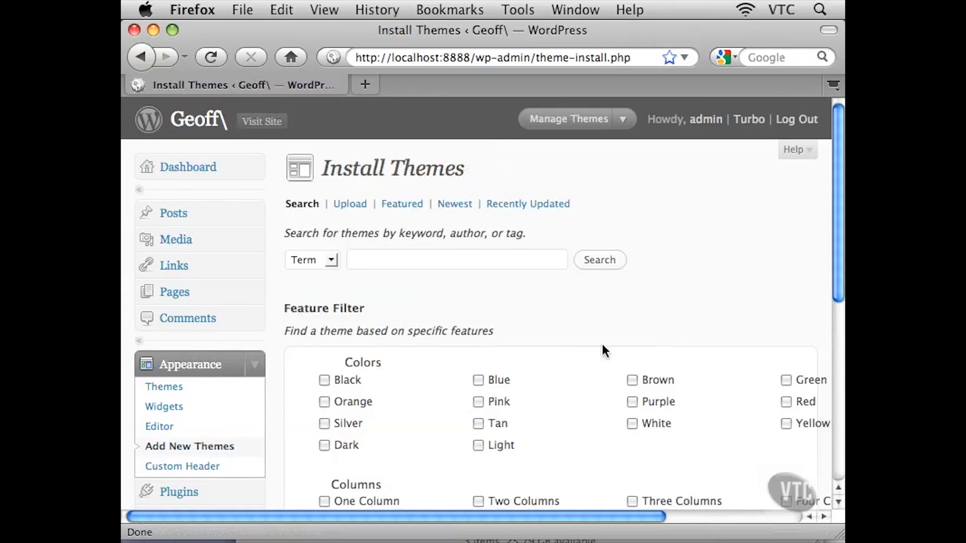
{"action": "scroll", "coordinate": [601, 347], "scroll_direction": "down", "scroll_amount": 4}
{"action": "left_click", "coordinate": [375, 174]}
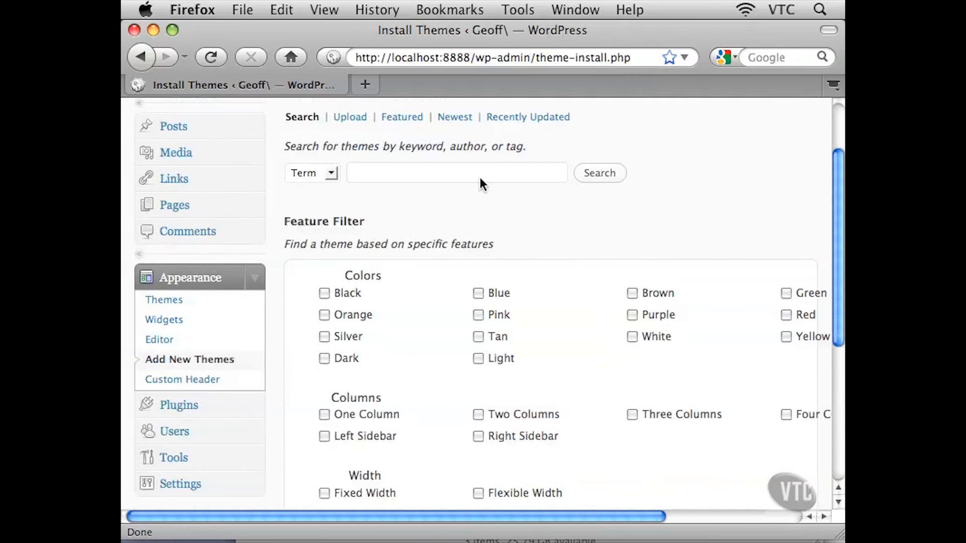
{"action": "left_click_drag", "start_coordinate": [460, 518], "coordinate": [611, 520]}
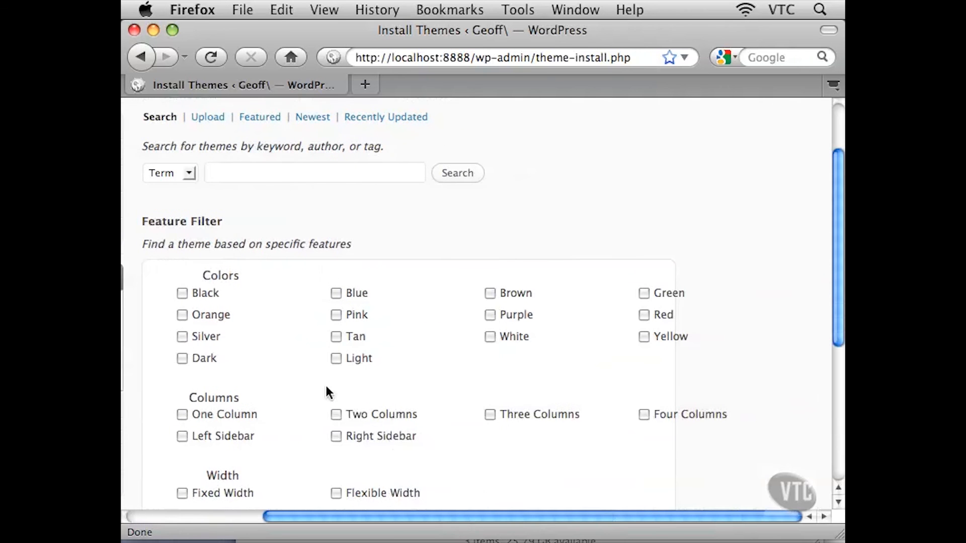
Tick the Black, Purple, Two Columns and Sticky Post feature filters
{"action": "scroll", "coordinate": [327, 372], "scroll_direction": "down", "scroll_amount": 5}
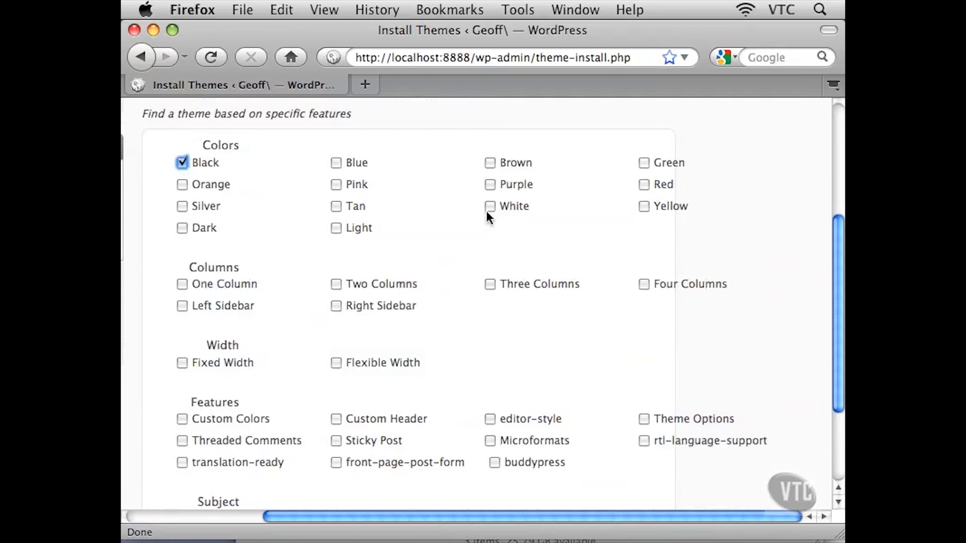
{"action": "left_click", "coordinate": [490, 185]}
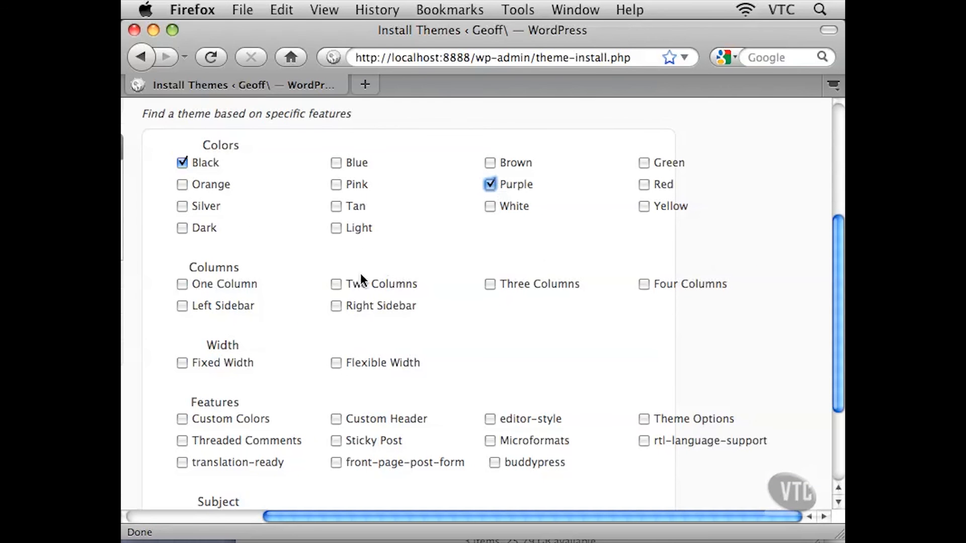
{"action": "left_click", "coordinate": [336, 284]}
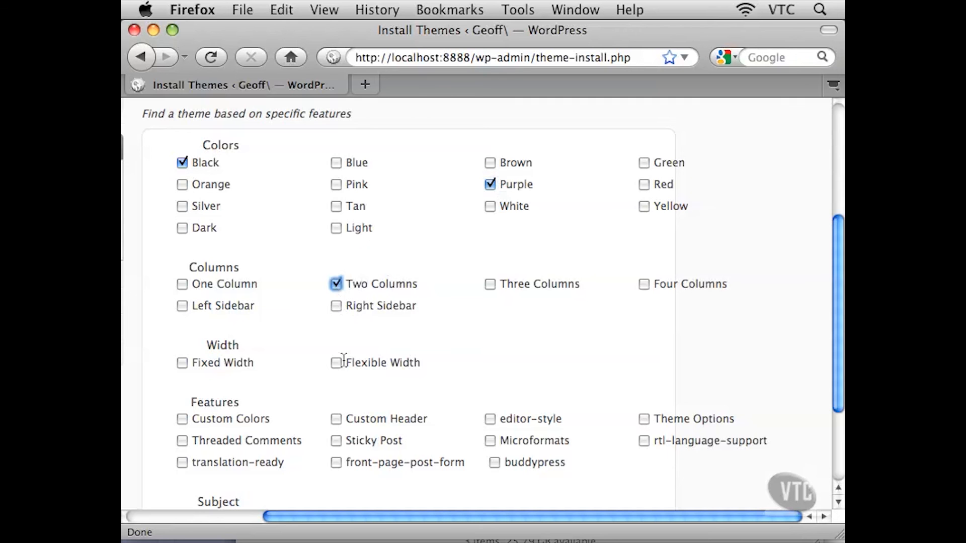
{"action": "left_click", "coordinate": [336, 441]}
Clear the Sticky Post, Two Columns, Purple and Black feature filters again
{"action": "scroll", "coordinate": [394, 428], "scroll_direction": "down", "scroll_amount": 3}
{"action": "scroll", "coordinate": [332, 398], "scroll_direction": "down", "scroll_amount": 2}
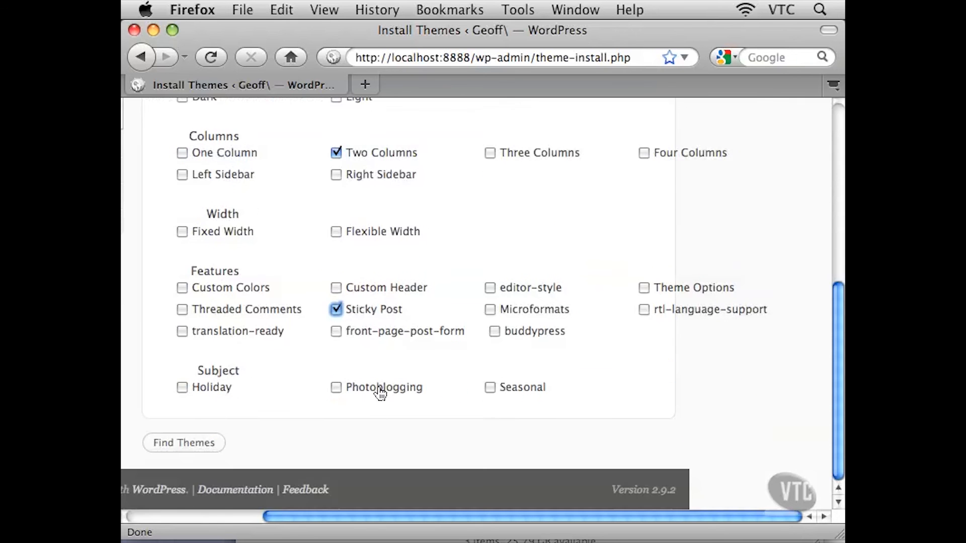
{"action": "left_click", "coordinate": [335, 307]}
{"action": "left_click", "coordinate": [336, 152]}
{"action": "scroll", "coordinate": [363, 242], "scroll_direction": "up", "scroll_amount": 8}
{"action": "left_click", "coordinate": [489, 257]}
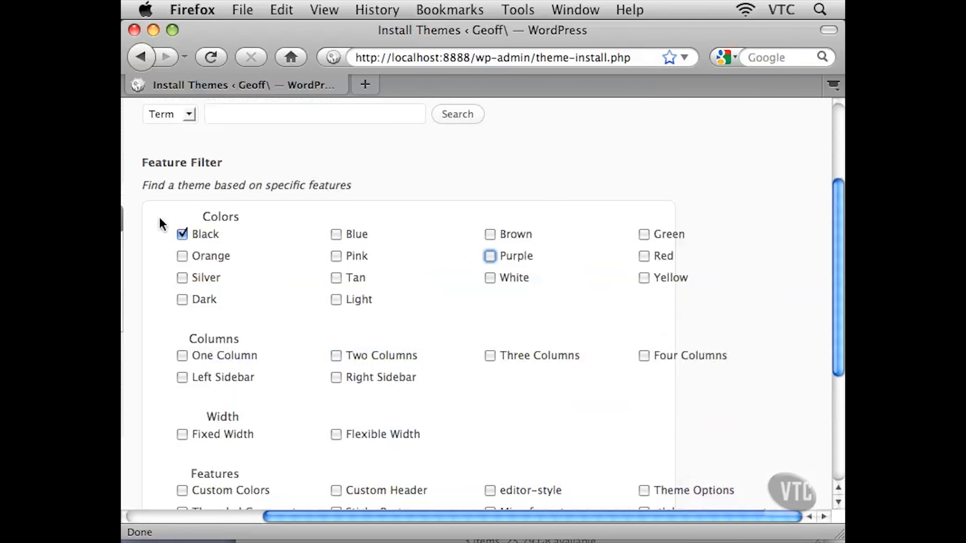
{"action": "left_click", "coordinate": [182, 235]}
Open the Widgets page under Appearance
{"action": "scroll", "coordinate": [211, 254], "scroll_direction": "up", "scroll_amount": 6}
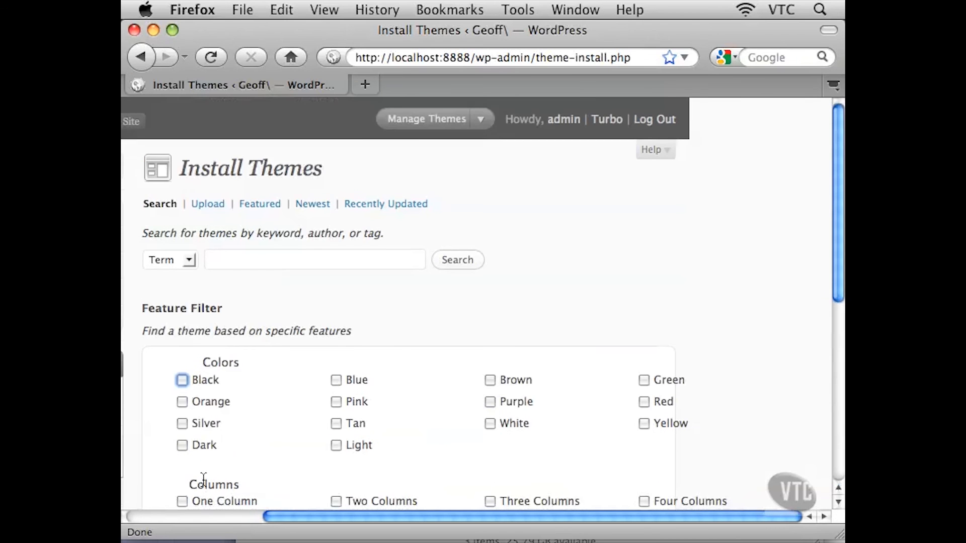
{"action": "left_click", "coordinate": [187, 518]}
{"action": "left_click", "coordinate": [600, 200]}
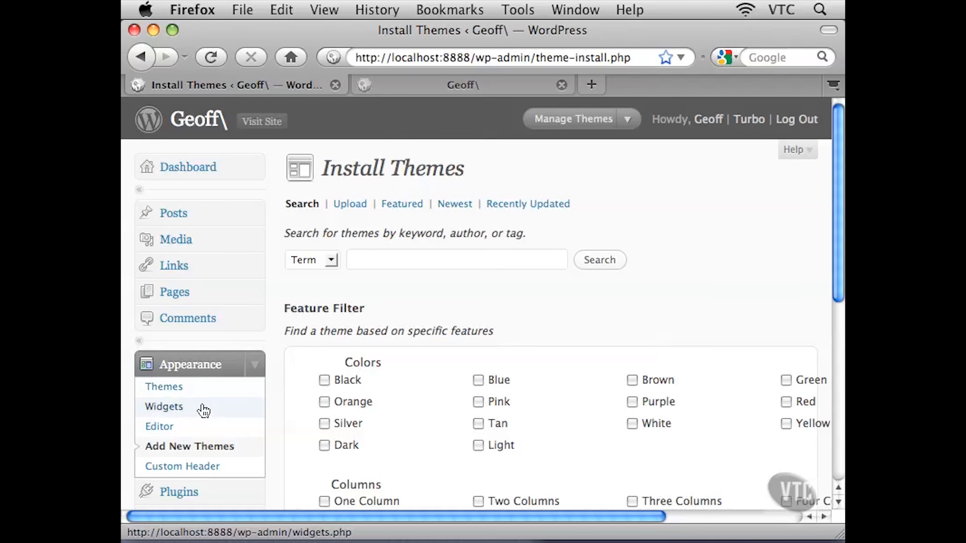
{"action": "left_click", "coordinate": [160, 408]}
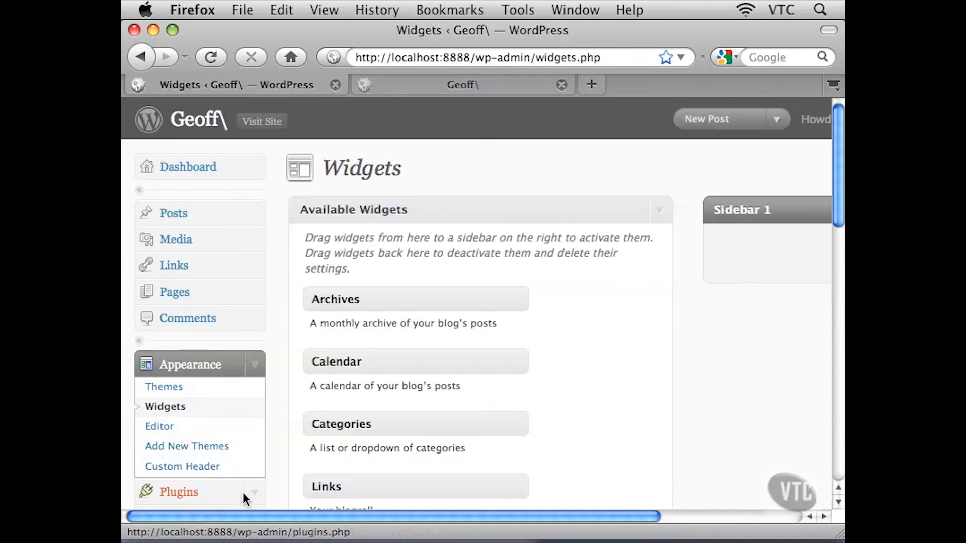
Scroll through the Available Widgets list and examine each widget's name and description
{"action": "left_click_drag", "start_coordinate": [250, 514], "coordinate": [397, 528]}
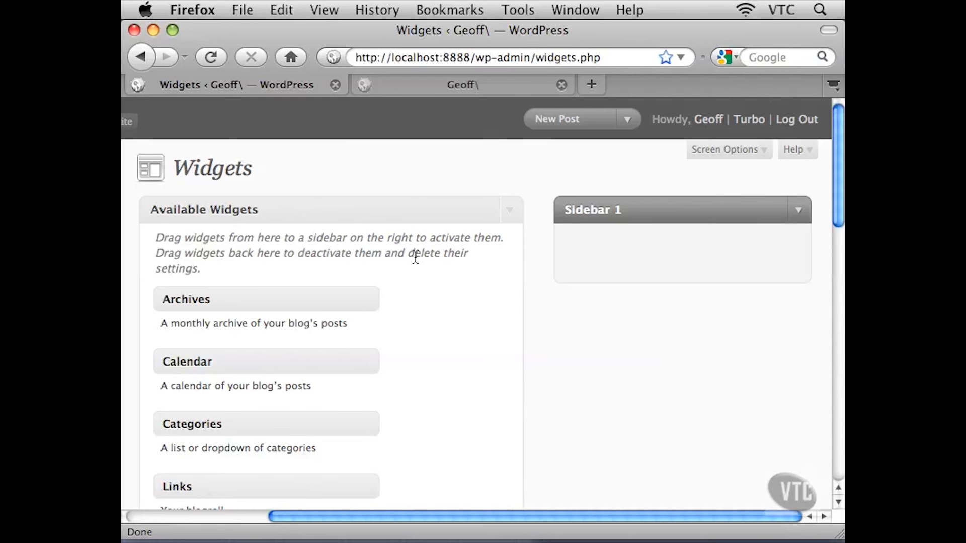
{"action": "scroll", "coordinate": [470, 318], "scroll_direction": "down", "scroll_amount": 5}
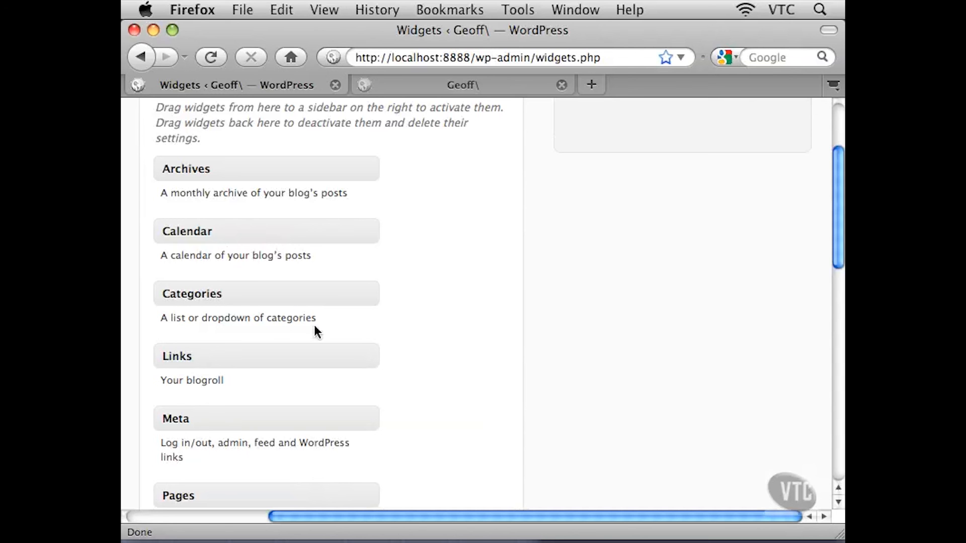
{"action": "scroll", "coordinate": [313, 326], "scroll_direction": "down", "scroll_amount": 4}
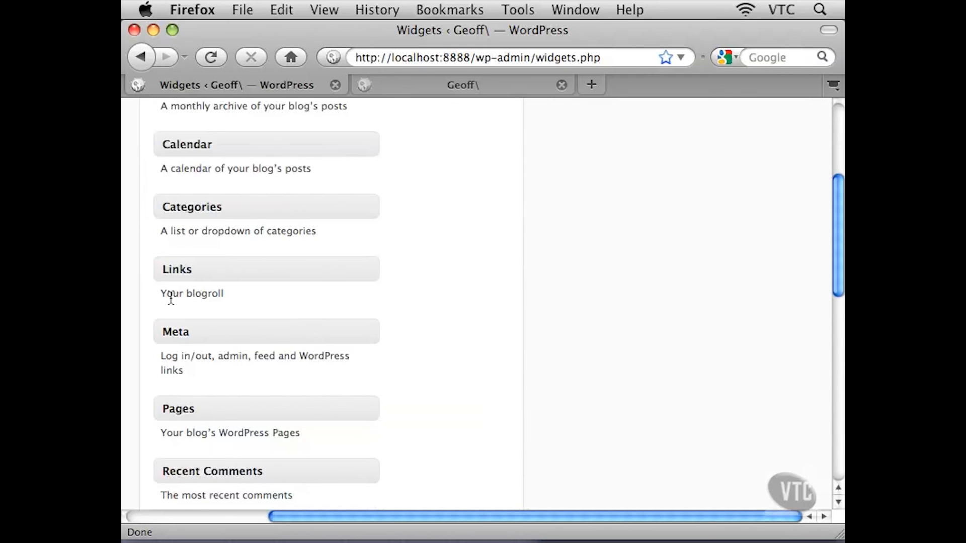
{"action": "left_click_drag", "start_coordinate": [173, 293], "coordinate": [224, 296]}
{"action": "left_click", "coordinate": [235, 291]}
{"action": "scroll", "coordinate": [269, 305], "scroll_direction": "down", "scroll_amount": 1}
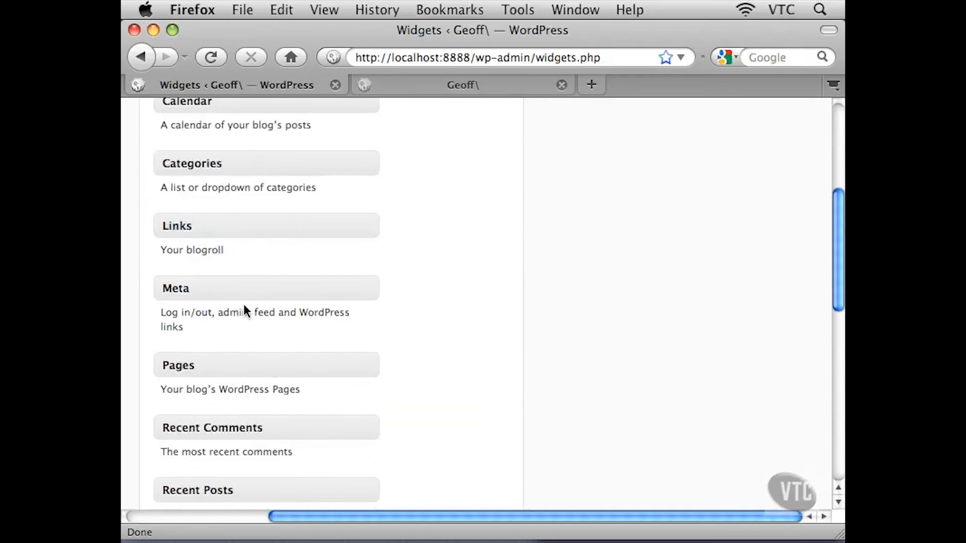
{"action": "scroll", "coordinate": [236, 393], "scroll_direction": "down", "scroll_amount": 2}
{"action": "scroll", "coordinate": [298, 393], "scroll_direction": "down", "scroll_amount": 2}
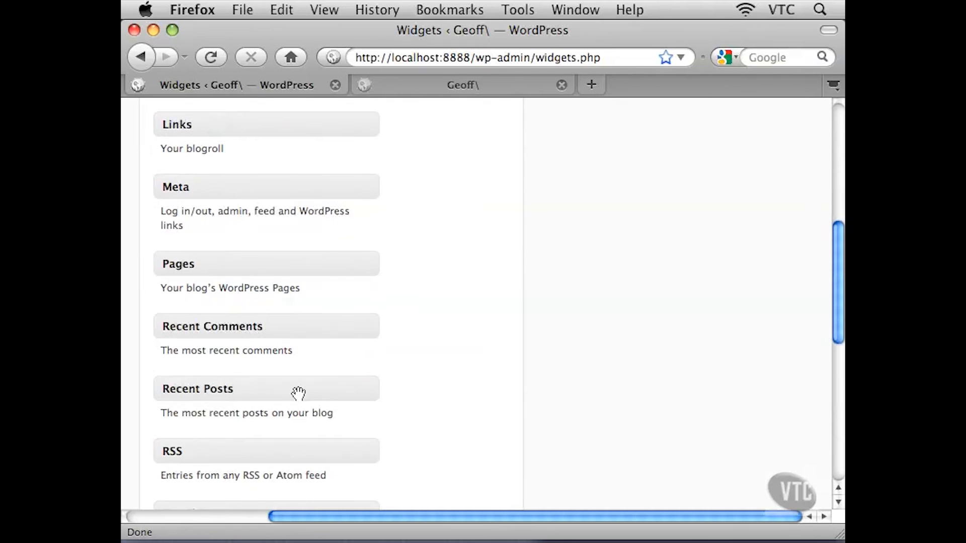
{"action": "scroll", "coordinate": [276, 395], "scroll_direction": "down", "scroll_amount": 4}
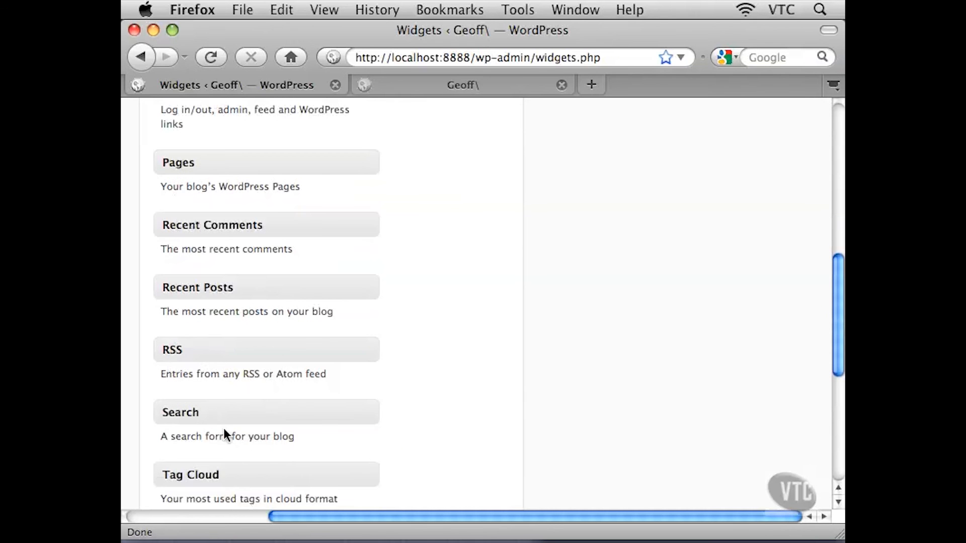
{"action": "scroll", "coordinate": [274, 356], "scroll_direction": "up", "scroll_amount": 10}
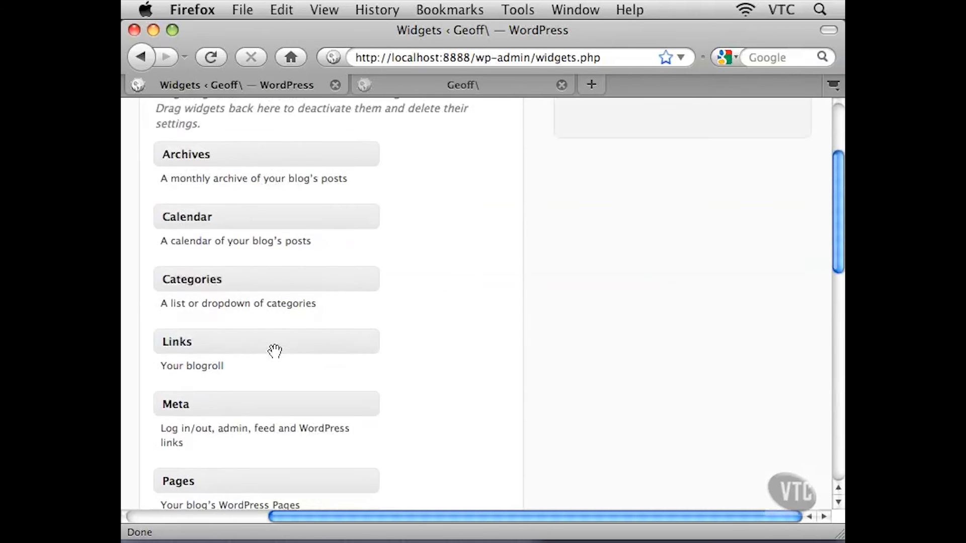
{"action": "scroll", "coordinate": [275, 355], "scroll_direction": "down", "scroll_amount": 12}
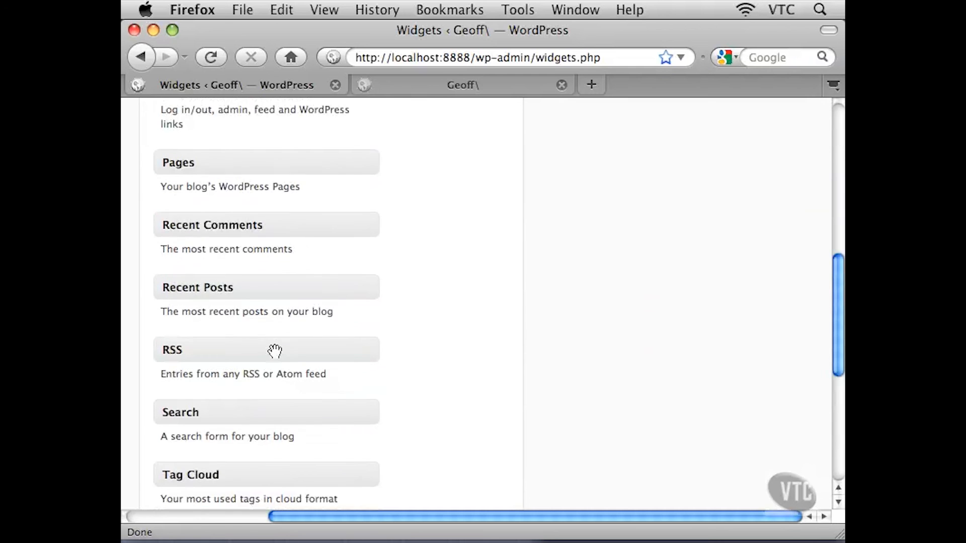
{"action": "scroll", "coordinate": [275, 352], "scroll_direction": "down", "scroll_amount": 3}
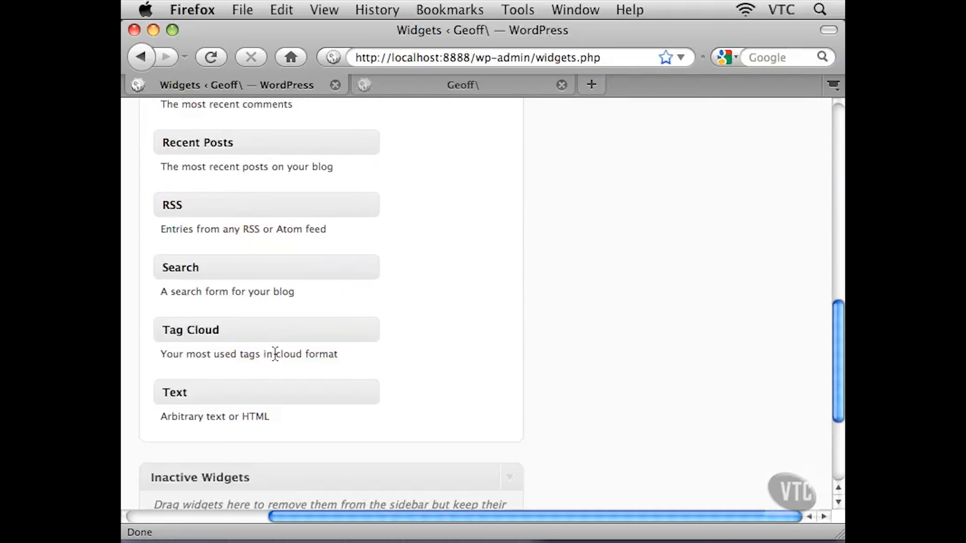
{"action": "scroll", "coordinate": [275, 353], "scroll_direction": "up", "scroll_amount": 20}
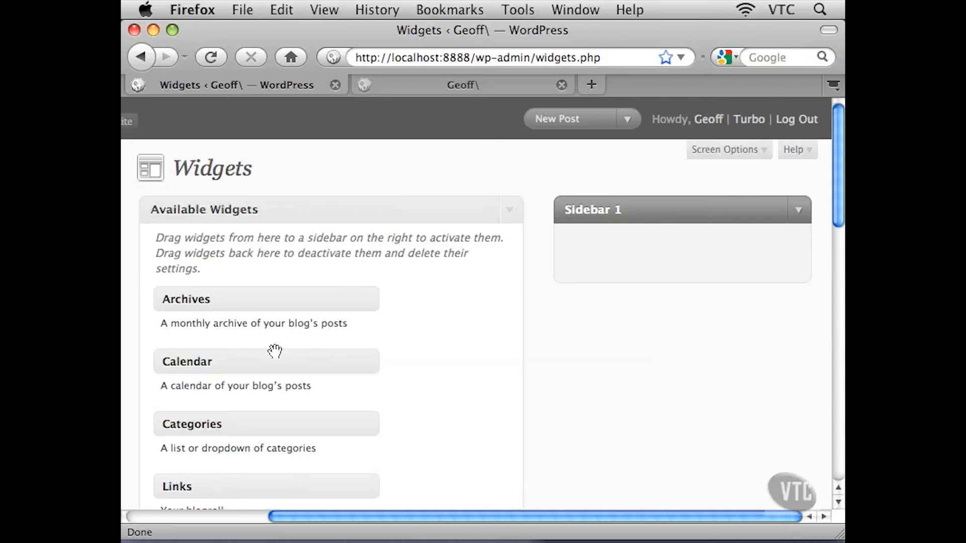
Switch to the site's front-end tab and examine the sidebar's Pages, Archives, Categories, Blogroll and Meta sections
{"action": "left_click", "coordinate": [414, 87]}
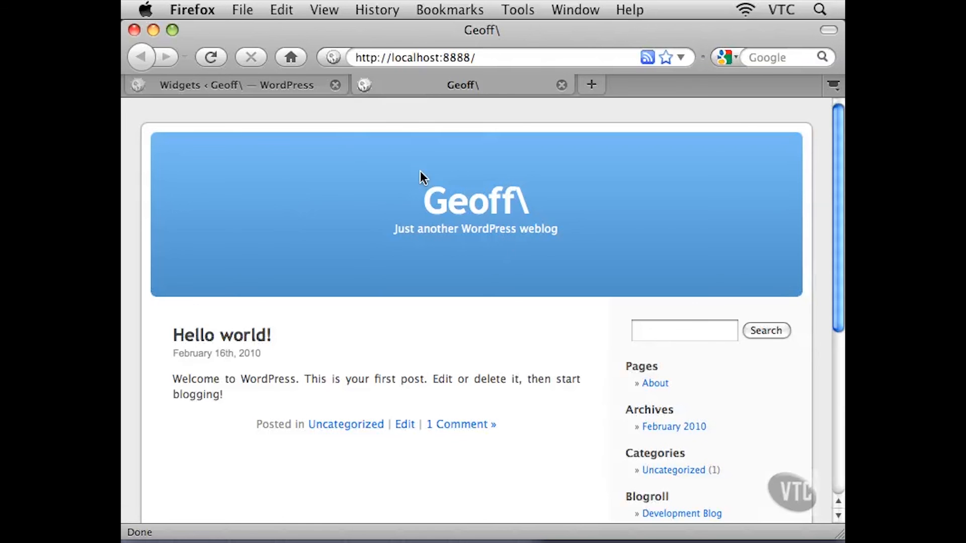
{"action": "left_click_drag", "start_coordinate": [837, 195], "coordinate": [824, 316]}
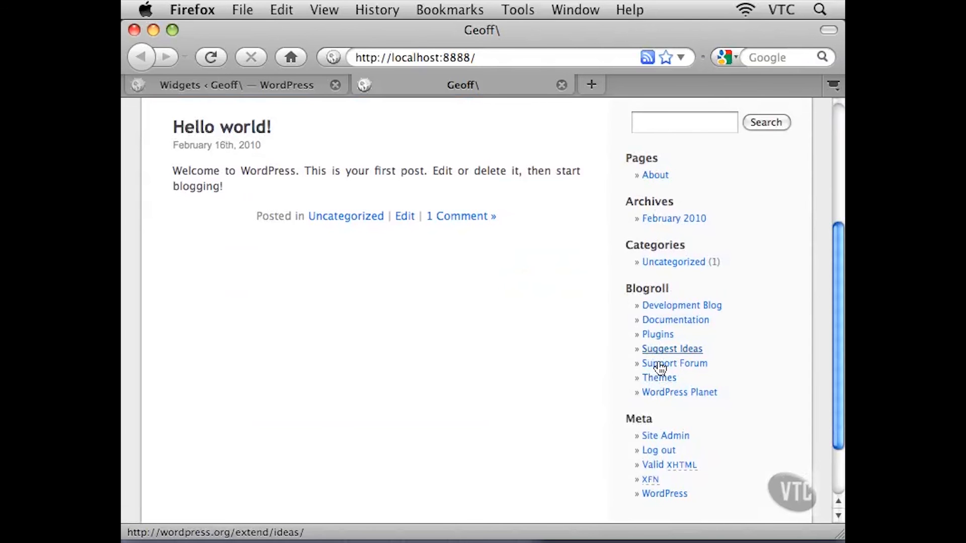
{"action": "left_click_drag", "start_coordinate": [672, 183], "coordinate": [632, 166]}
{"action": "left_click_drag", "start_coordinate": [721, 222], "coordinate": [626, 205]}
{"action": "left_click_drag", "start_coordinate": [724, 264], "coordinate": [621, 249]}
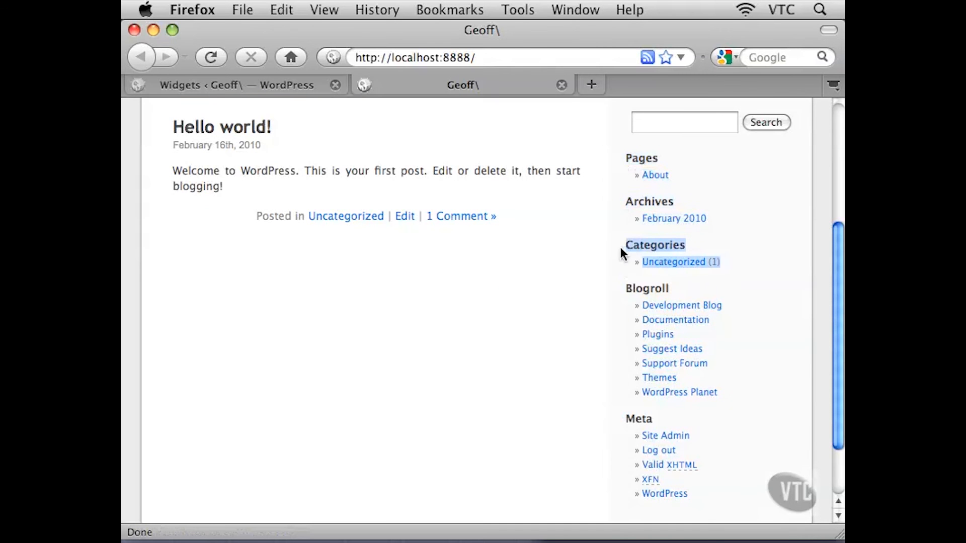
{"action": "left_click_drag", "start_coordinate": [727, 394], "coordinate": [627, 286]}
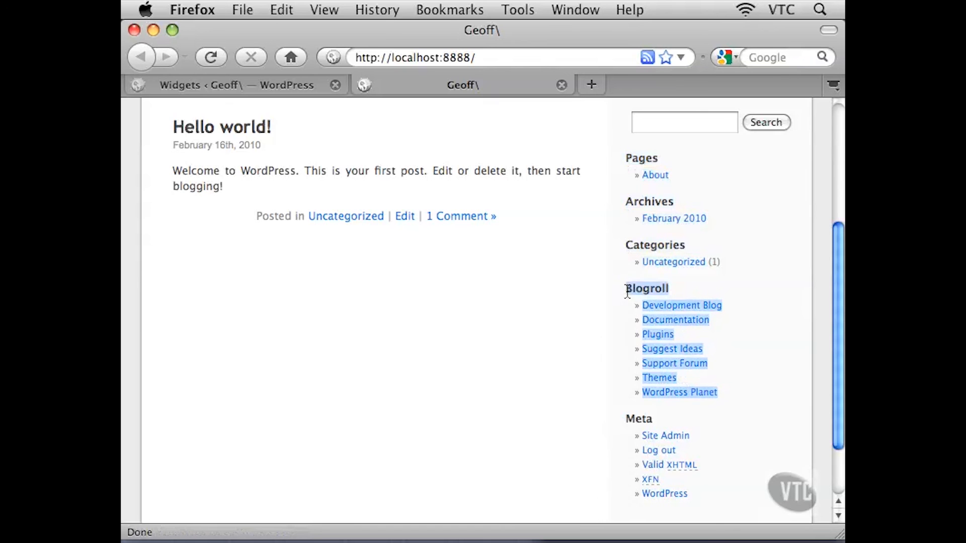
{"action": "left_click", "coordinate": [749, 318]}
{"action": "scroll", "coordinate": [749, 318], "scroll_direction": "down", "scroll_amount": 3}
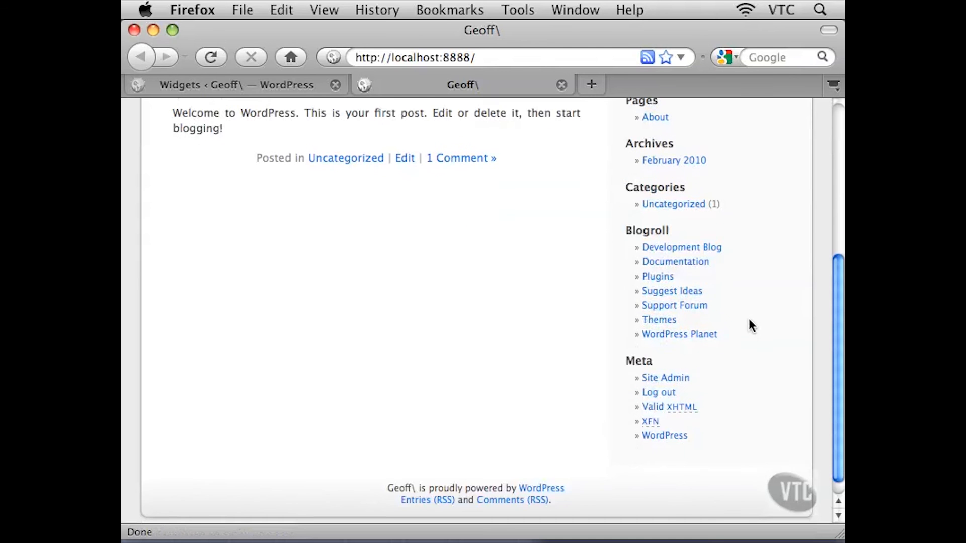
{"action": "scroll", "coordinate": [749, 322], "scroll_direction": "up", "scroll_amount": 3}
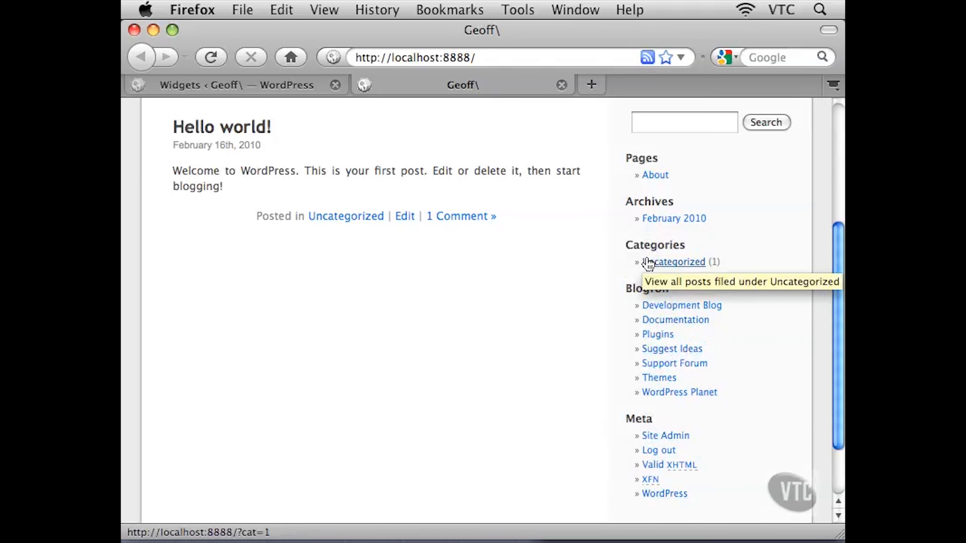
Return to the Widgets tab and review the available widgets down to the Text widget
{"action": "left_click", "coordinate": [286, 84]}
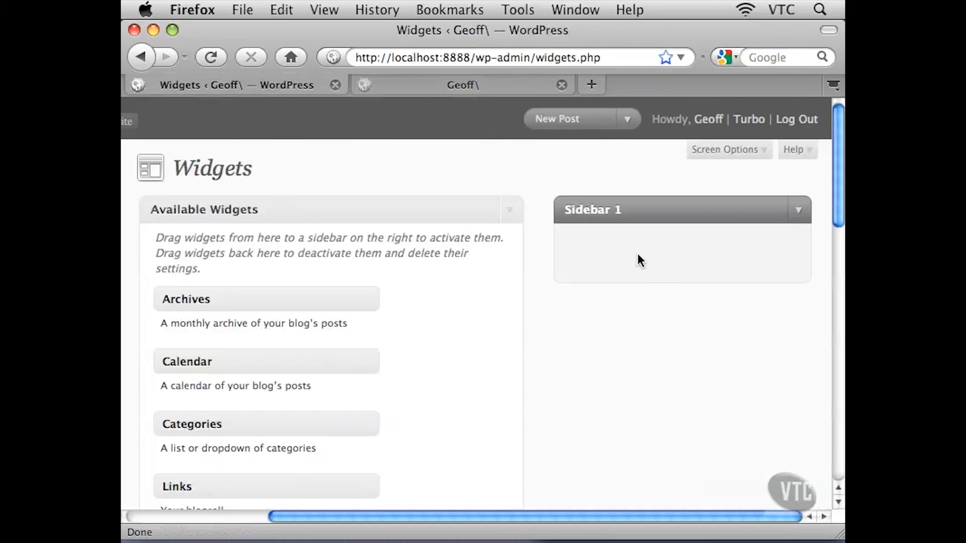
{"action": "scroll", "coordinate": [565, 308], "scroll_direction": "down", "scroll_amount": 2}
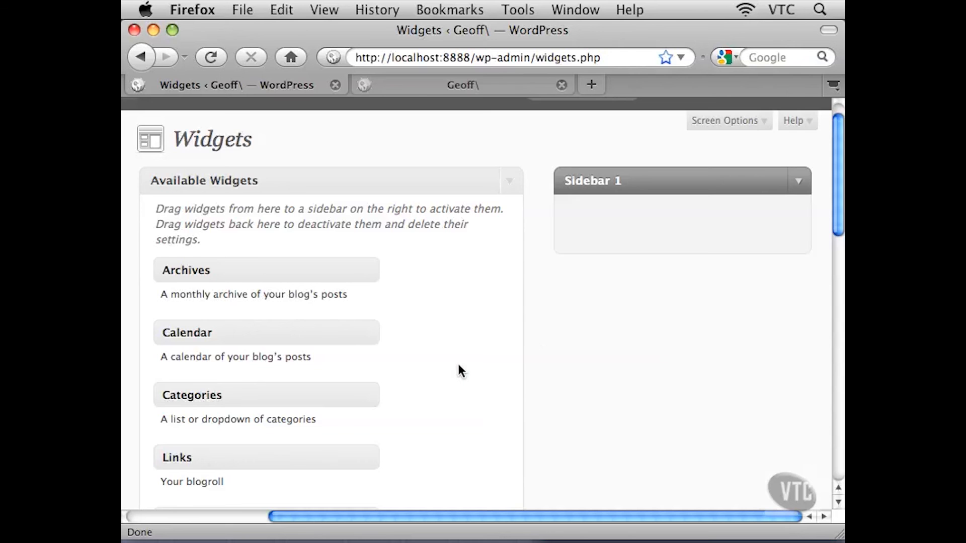
{"action": "scroll", "coordinate": [461, 367], "scroll_direction": "down", "scroll_amount": 3}
{"action": "left_click_drag", "start_coordinate": [242, 407], "coordinate": [167, 410]}
{"action": "left_click", "coordinate": [240, 416]}
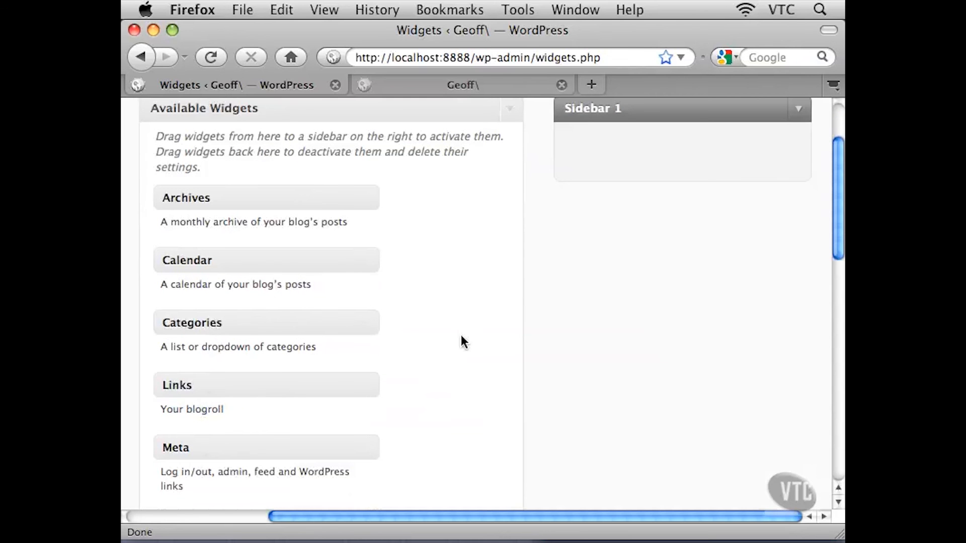
{"action": "scroll", "coordinate": [461, 334], "scroll_direction": "up", "scroll_amount": 4}
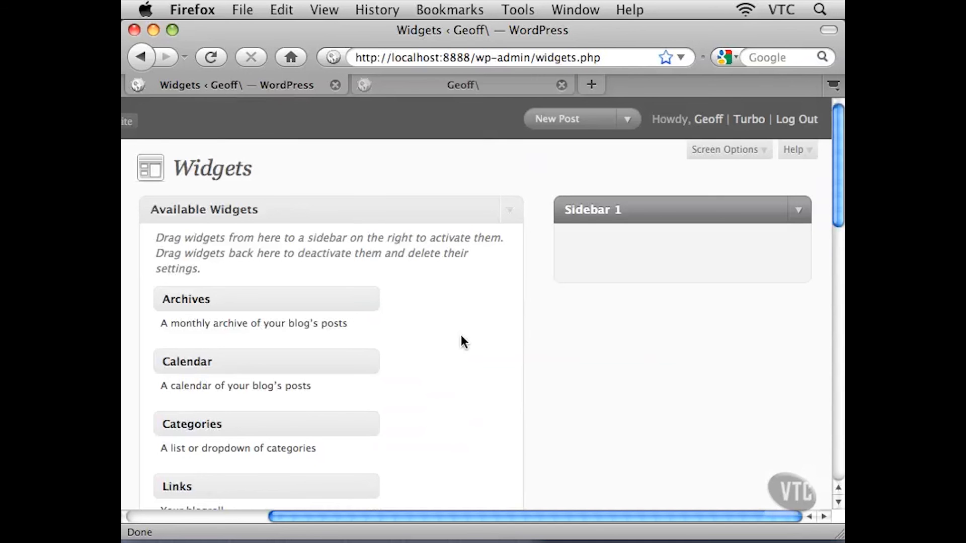
{"action": "scroll", "coordinate": [462, 337], "scroll_direction": "down", "scroll_amount": 8}
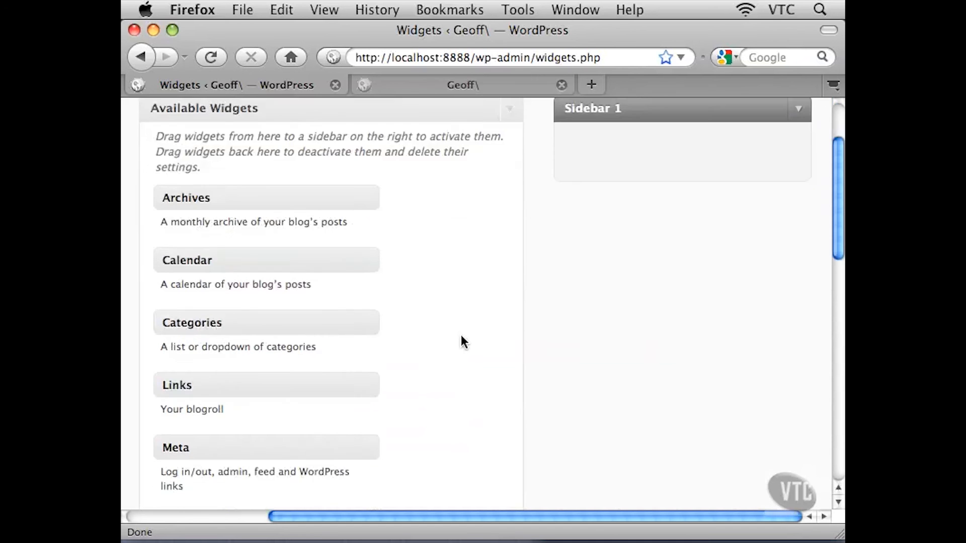
{"action": "scroll", "coordinate": [460, 334], "scroll_direction": "down", "scroll_amount": 5}
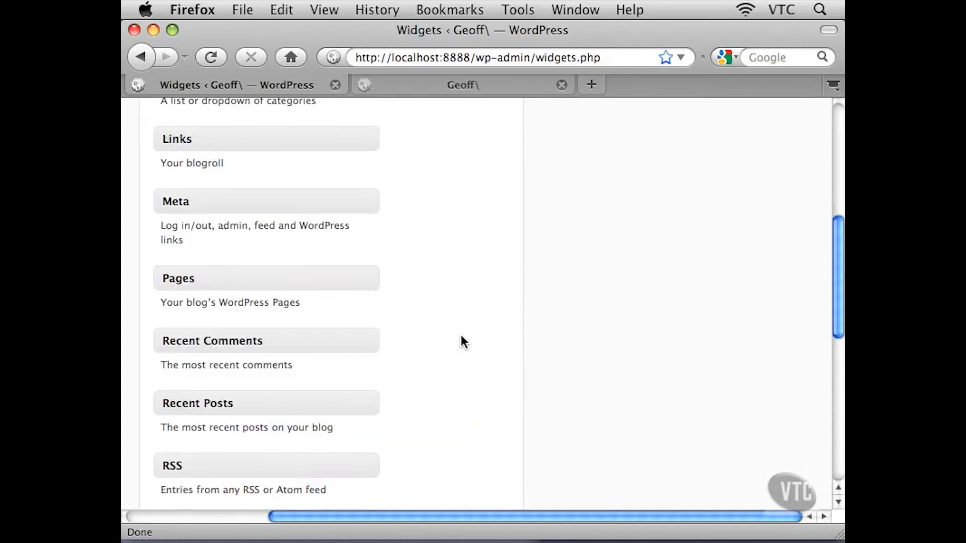
{"action": "scroll", "coordinate": [461, 334], "scroll_direction": "down", "scroll_amount": 9}
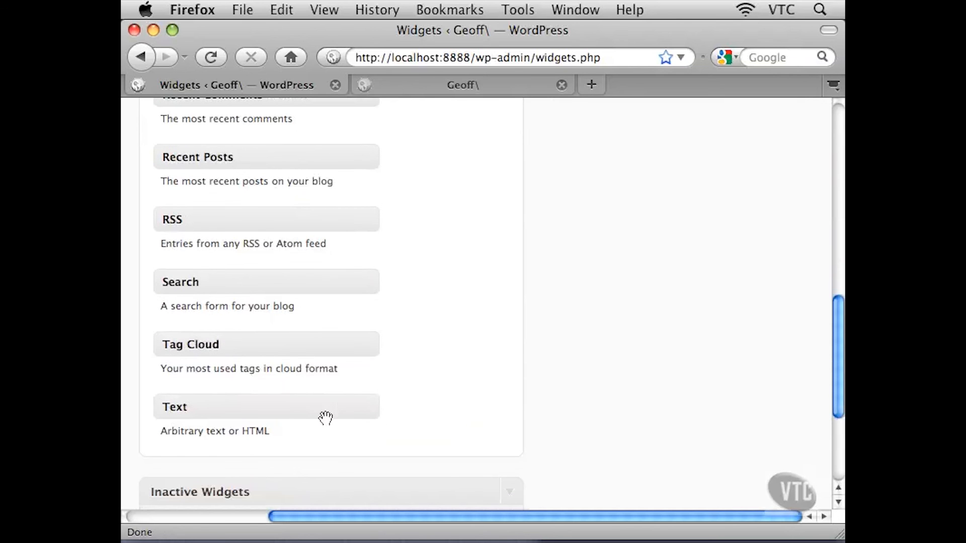
{"action": "left_click_drag", "start_coordinate": [281, 431], "coordinate": [173, 429]}
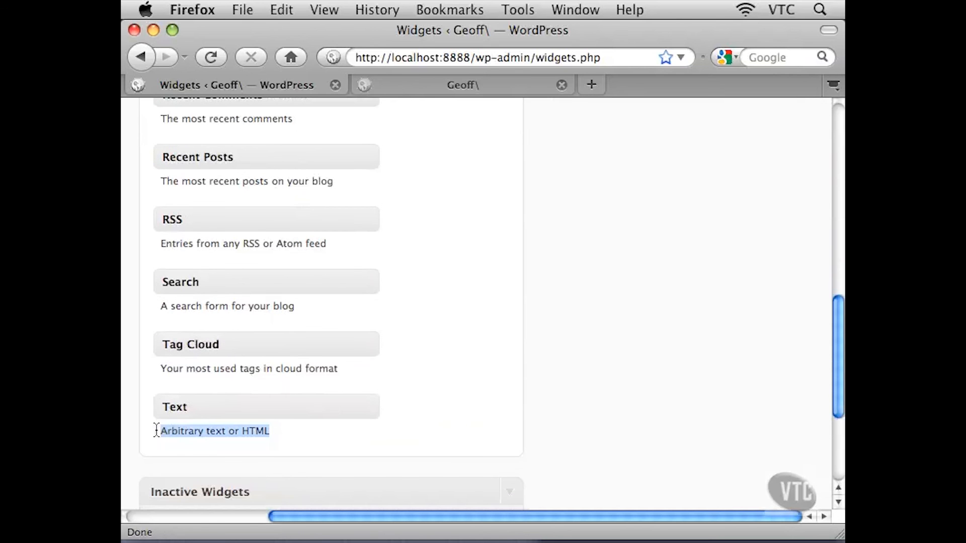
Switch to the site's front-end tab to compare its sidebar with the widgets, and return to the Widgets tab
{"action": "left_click", "coordinate": [292, 434]}
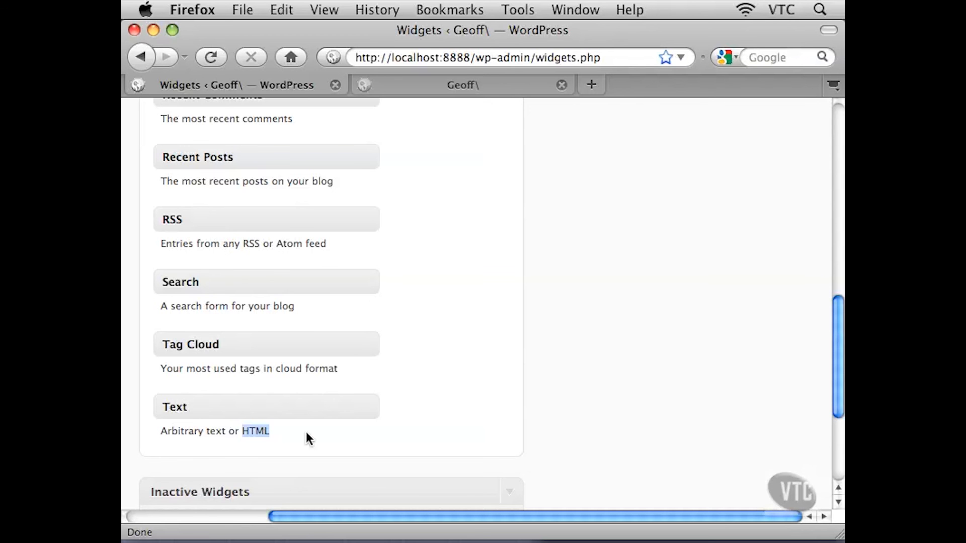
{"action": "left_click", "coordinate": [509, 90]}
{"action": "left_click_drag", "start_coordinate": [839, 247], "coordinate": [836, 140]}
{"action": "scroll", "coordinate": [834, 146], "scroll_direction": "down", "scroll_amount": 3}
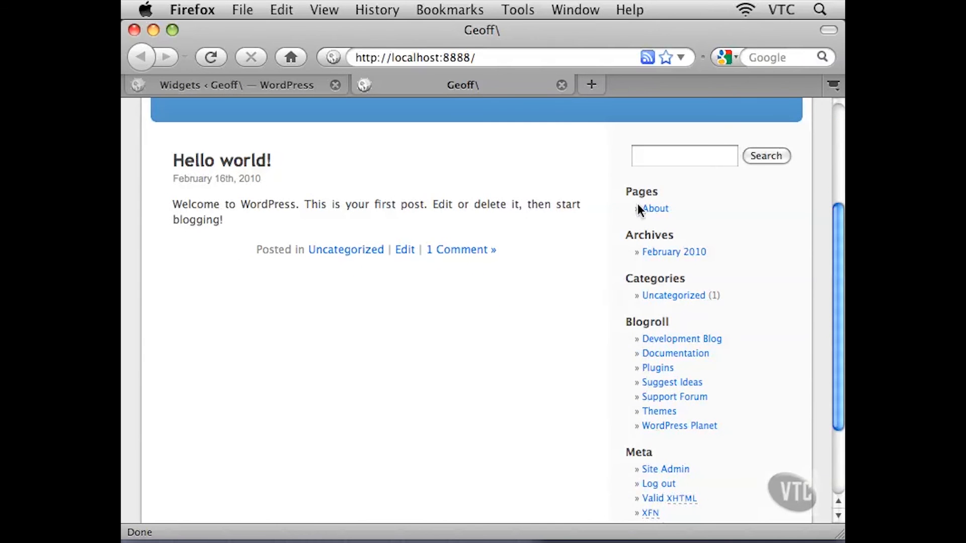
{"action": "left_click", "coordinate": [301, 86]}
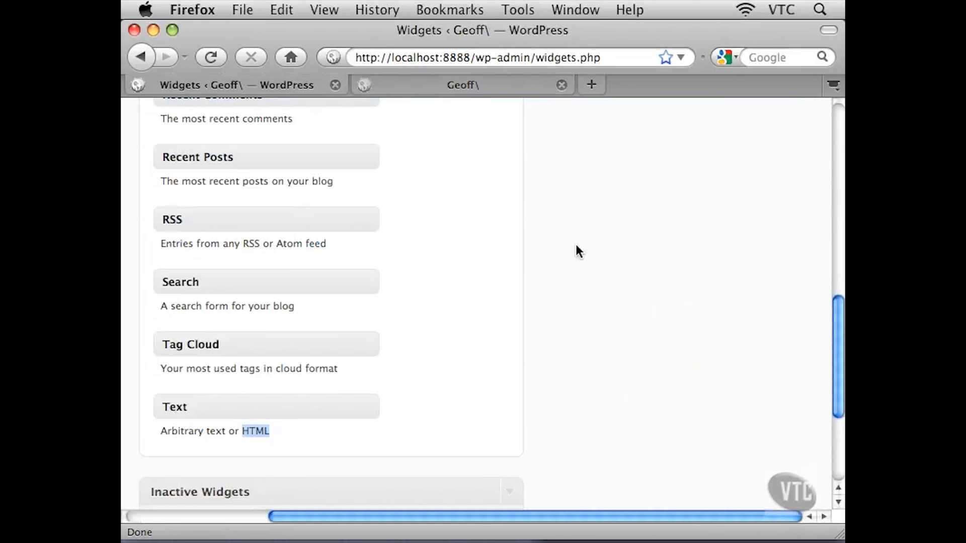
Examine the Inactive Widgets area below the Available Widgets list, then go back to the top of the Widgets page
{"action": "scroll", "coordinate": [576, 244], "scroll_direction": "down", "scroll_amount": 4}
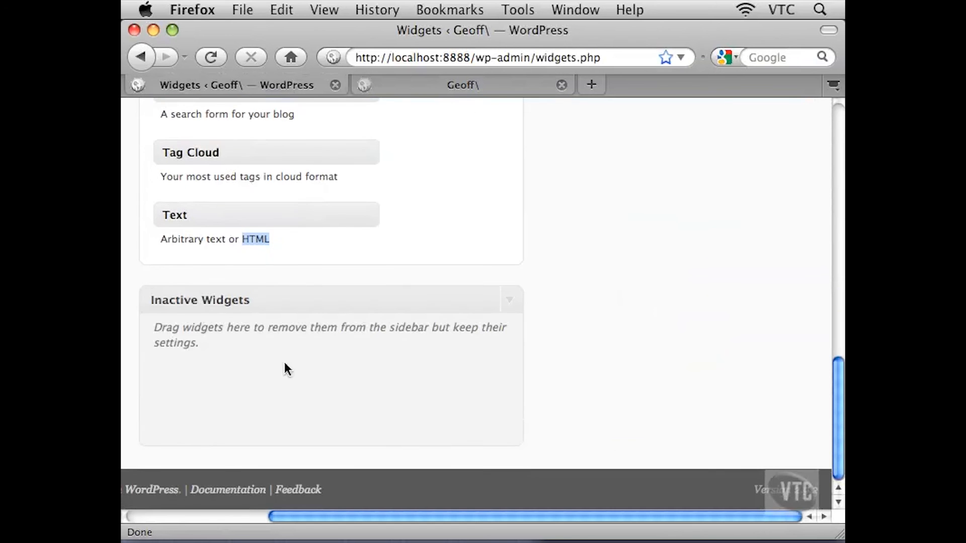
{"action": "left_click", "coordinate": [223, 351]}
{"action": "scroll", "coordinate": [627, 323], "scroll_direction": "up", "scroll_amount": 15}
{"action": "left_click", "coordinate": [249, 516]}
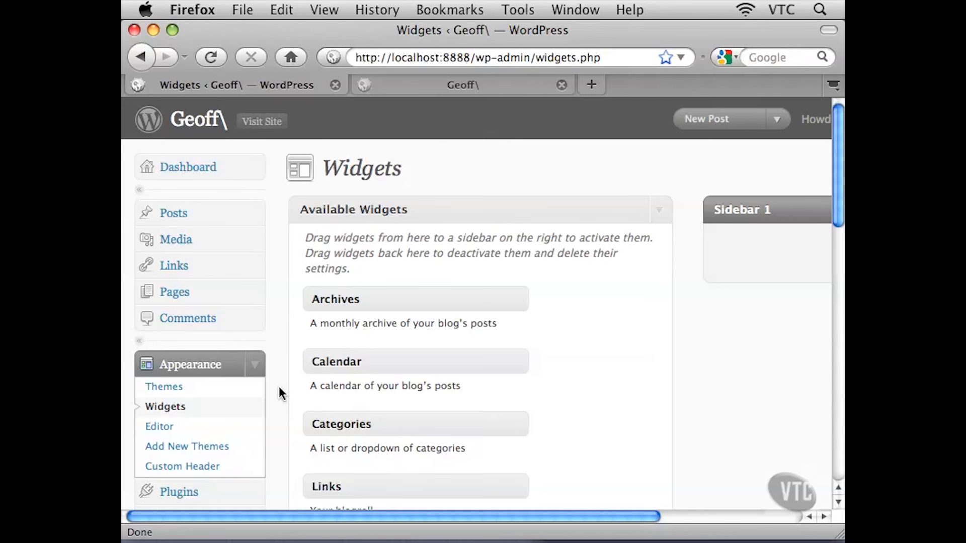
{"action": "scroll", "coordinate": [278, 384], "scroll_direction": "down", "scroll_amount": 3}
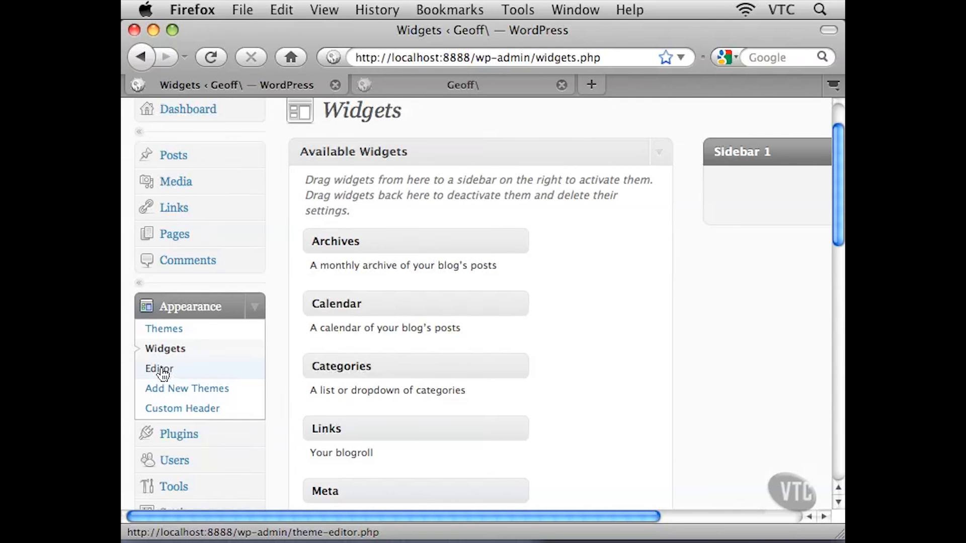
Open the theme Editor under Appearance
{"action": "left_click", "coordinate": [161, 370]}
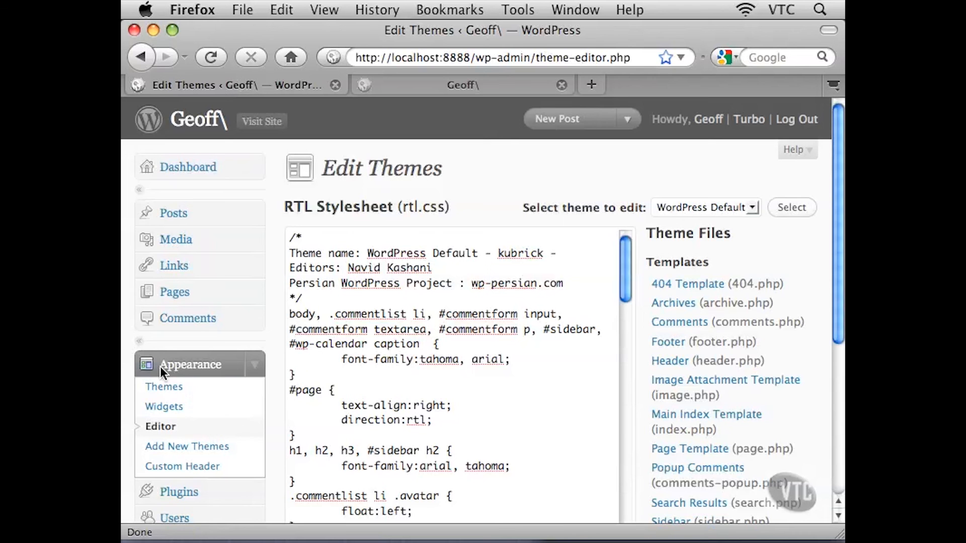
{"action": "scroll", "coordinate": [271, 385], "scroll_direction": "down", "scroll_amount": 2}
{"action": "scroll", "coordinate": [275, 386], "scroll_direction": "down", "scroll_amount": 2}
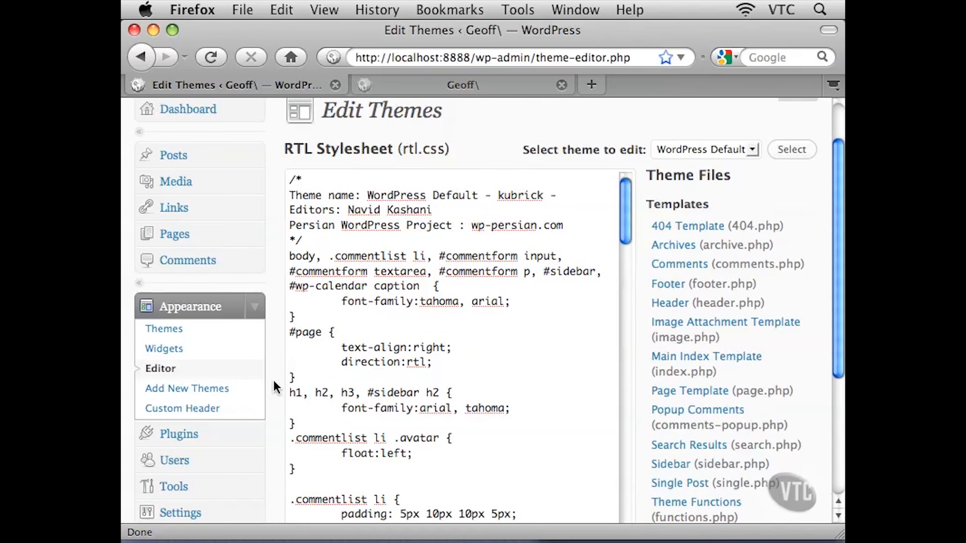
Examine the RTL Stylesheet code and the list of theme template and style files
{"action": "left_click_drag", "start_coordinate": [321, 214], "coordinate": [413, 454]}
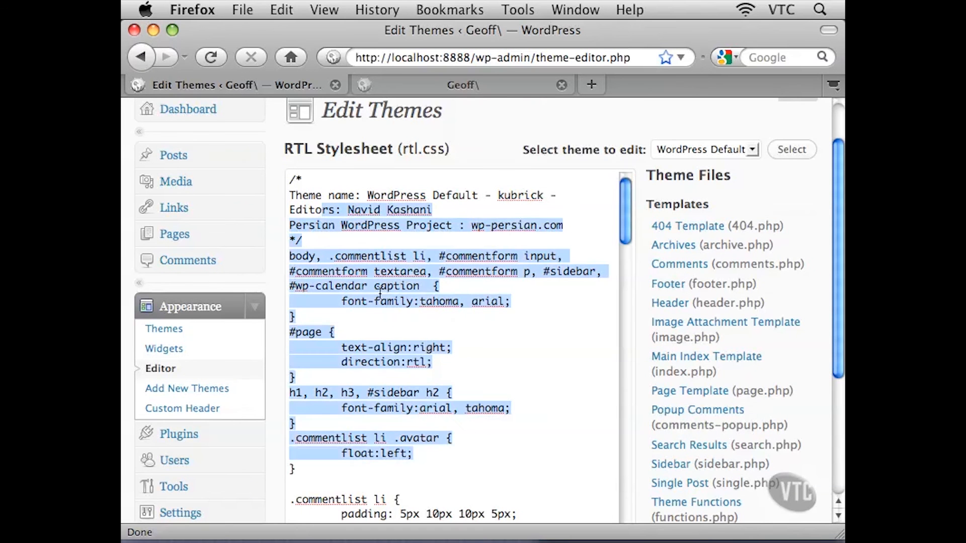
{"action": "left_click", "coordinate": [378, 288]}
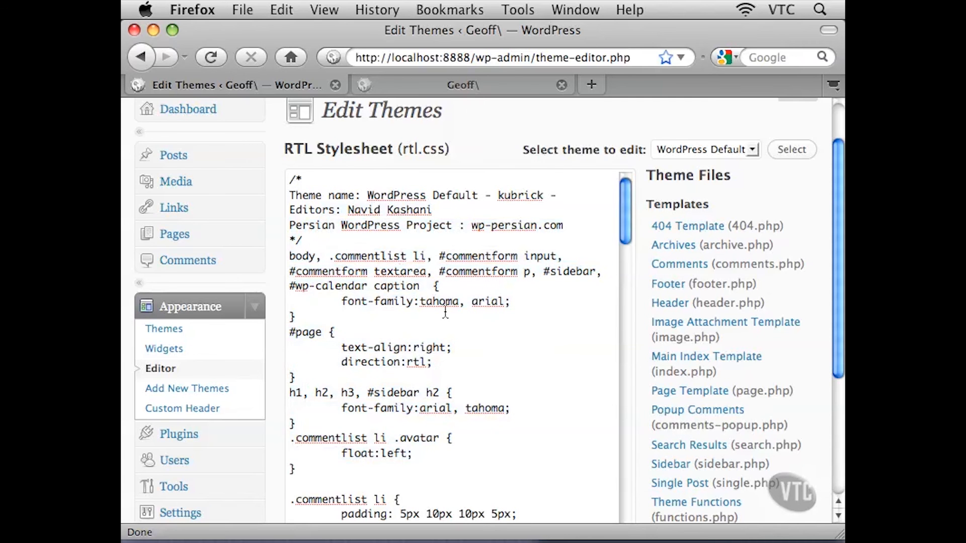
{"action": "left_click_drag", "start_coordinate": [835, 217], "coordinate": [837, 253]}
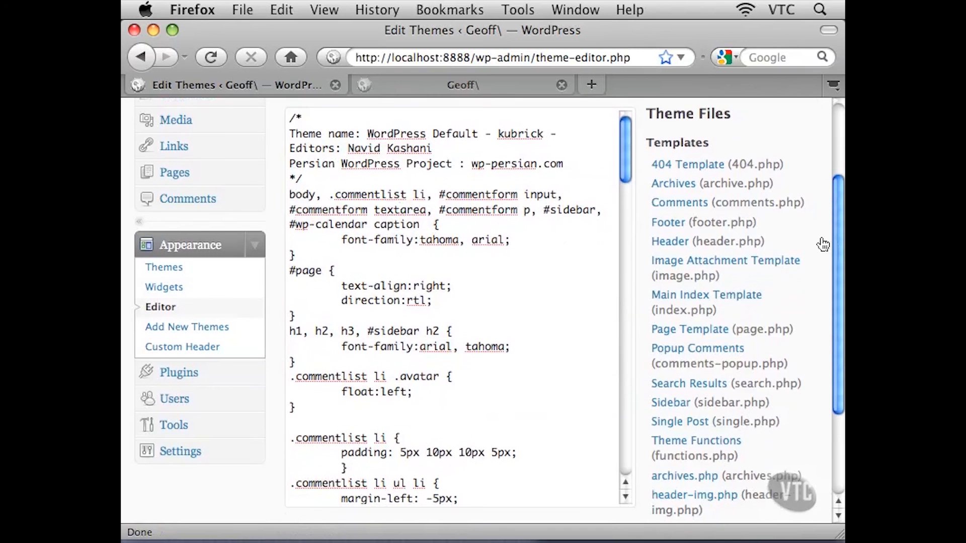
{"action": "left_click_drag", "start_coordinate": [647, 114], "coordinate": [733, 117]}
{"action": "left_click", "coordinate": [745, 119]}
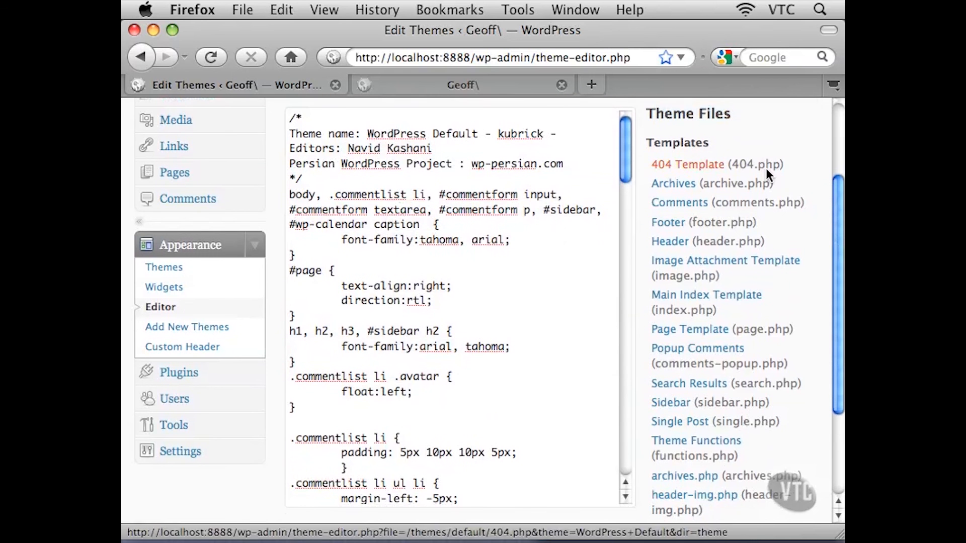
{"action": "left_click_drag", "start_coordinate": [837, 187], "coordinate": [838, 198]}
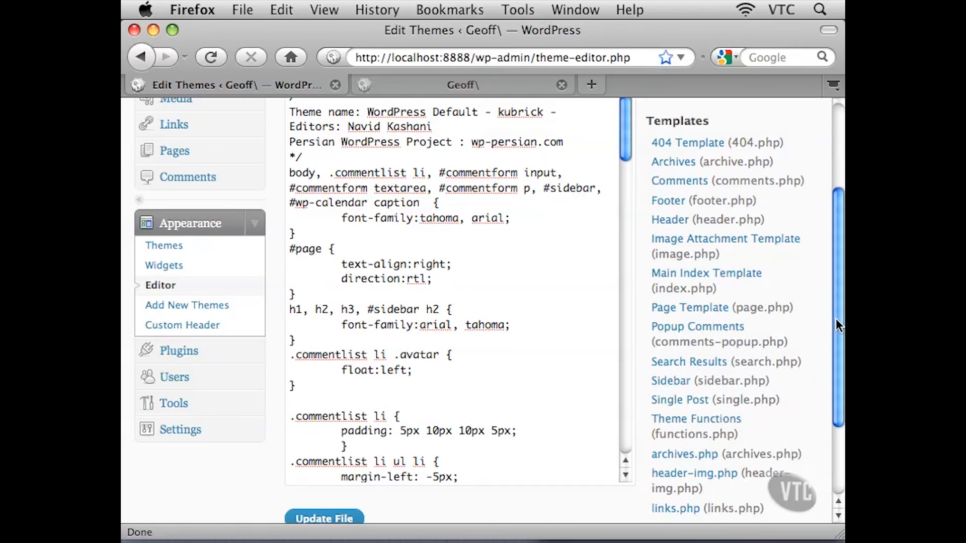
{"action": "left_click_drag", "start_coordinate": [836, 319], "coordinate": [837, 316]}
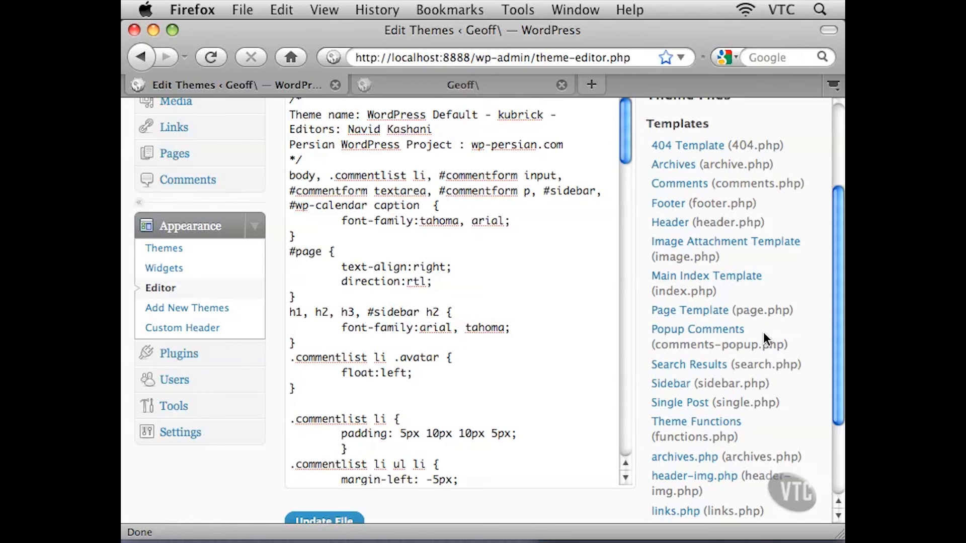
{"action": "left_click_drag", "start_coordinate": [838, 259], "coordinate": [836, 333]}
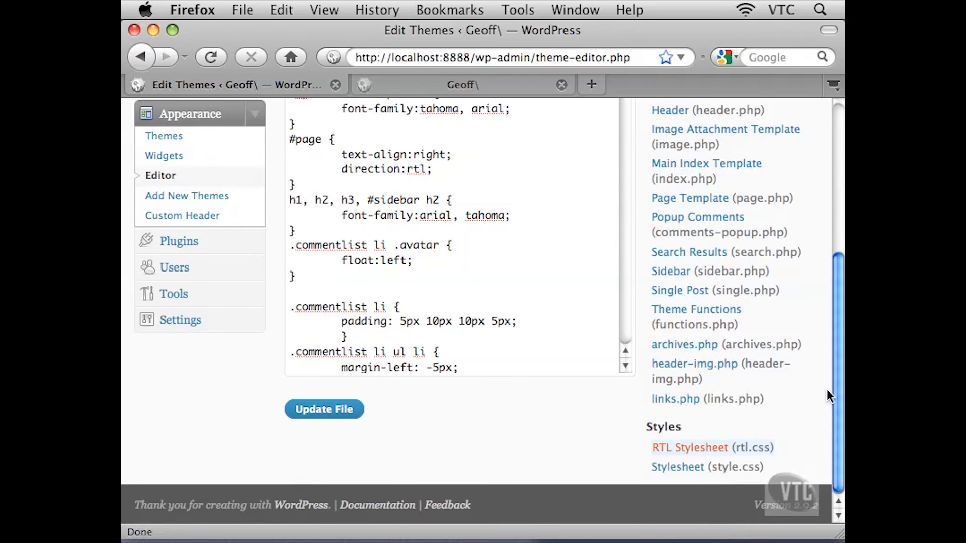
{"action": "left_click_drag", "start_coordinate": [835, 386], "coordinate": [840, 305]}
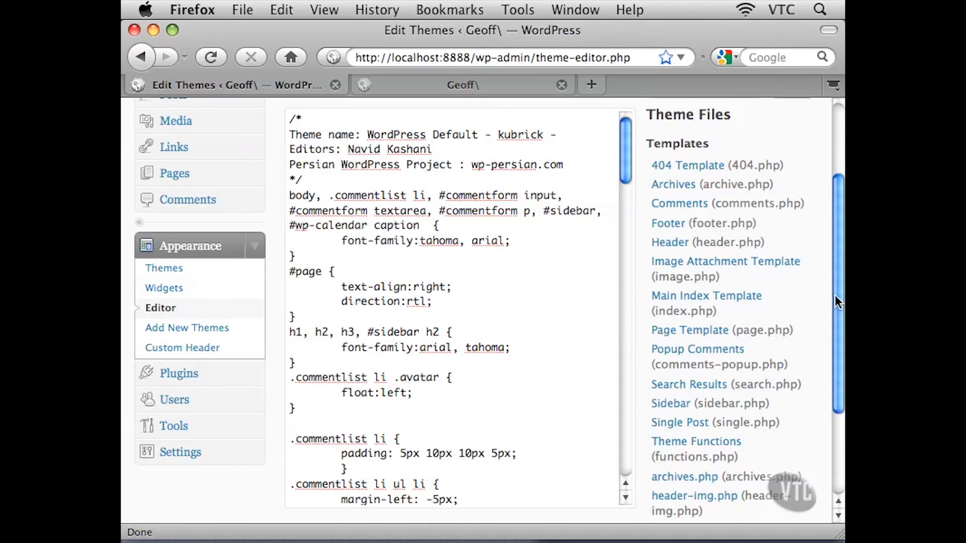
Open the Header template (header.php) and examine its PHP and HTML code
{"action": "left_click", "coordinate": [674, 244]}
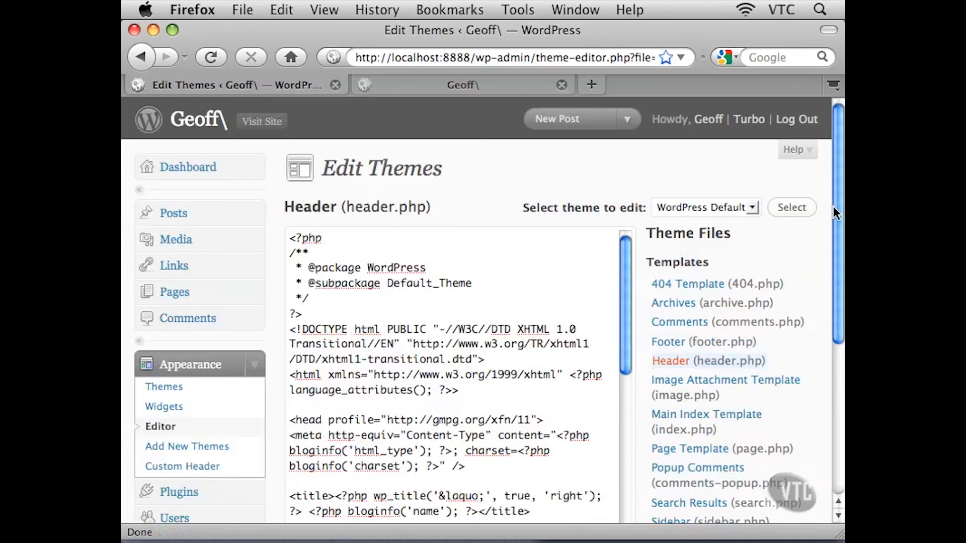
{"action": "left_click_drag", "start_coordinate": [835, 202], "coordinate": [835, 239]}
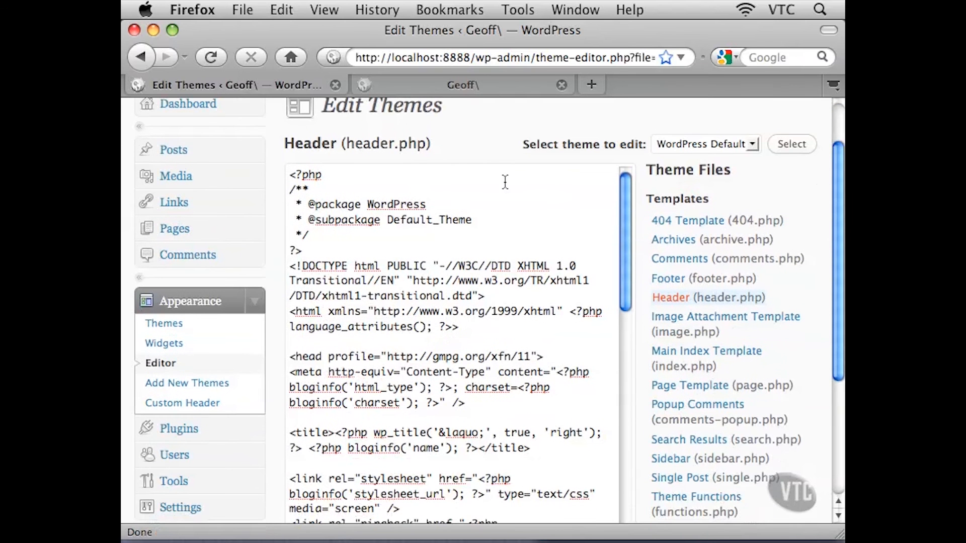
{"action": "left_click_drag", "start_coordinate": [765, 144], "coordinate": [299, 139]}
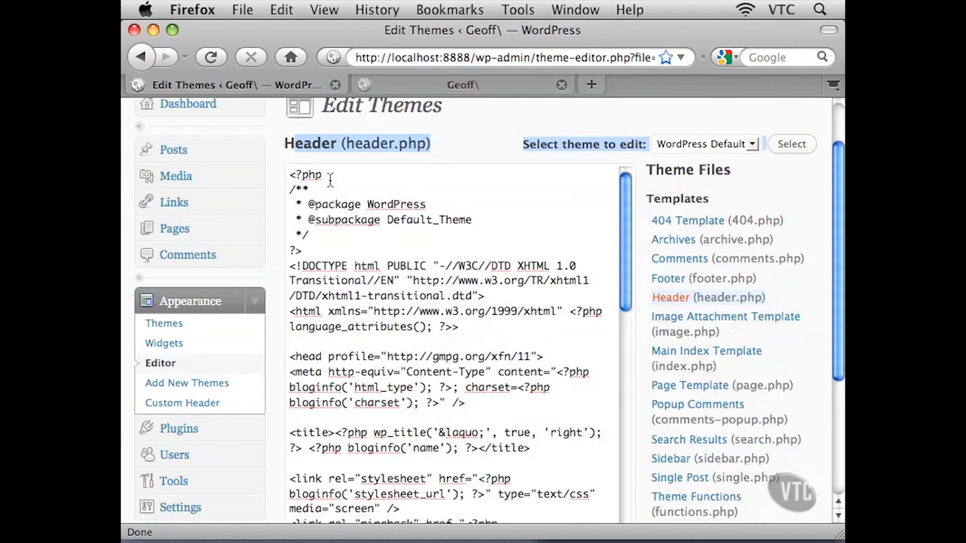
{"action": "left_click_drag", "start_coordinate": [325, 196], "coordinate": [464, 407]}
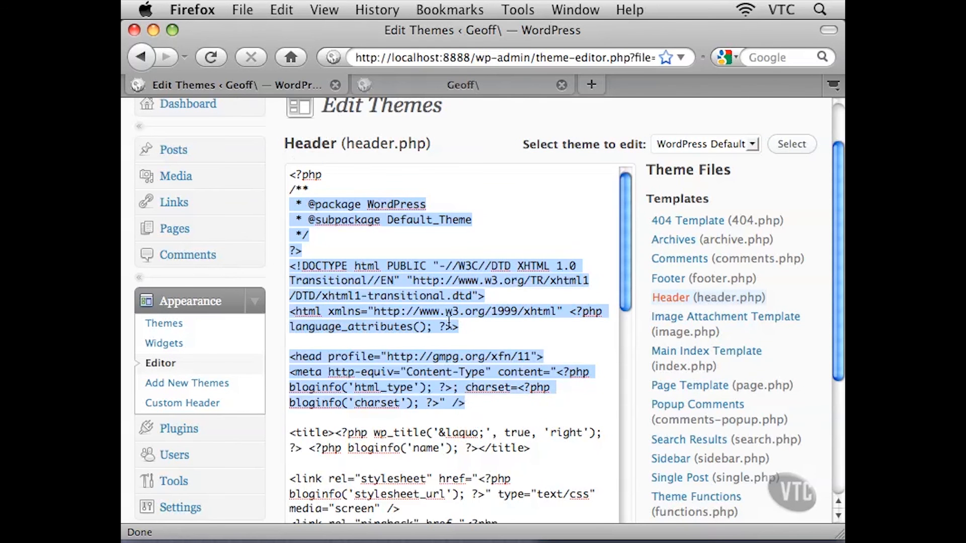
{"action": "left_click", "coordinate": [465, 368]}
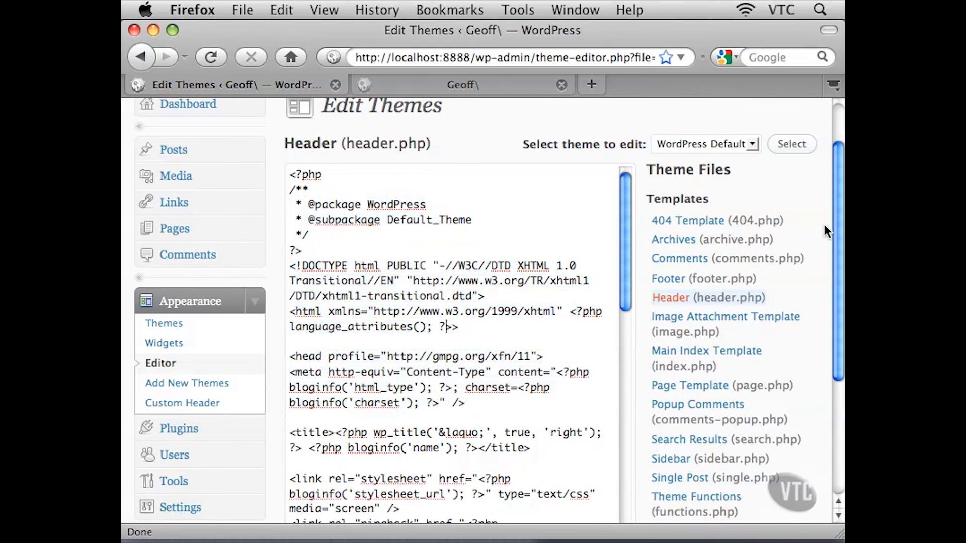
{"action": "scroll", "coordinate": [836, 215], "scroll_direction": "down", "scroll_amount": 1}
{"action": "scroll", "coordinate": [834, 234], "scroll_direction": "down", "scroll_amount": 1}
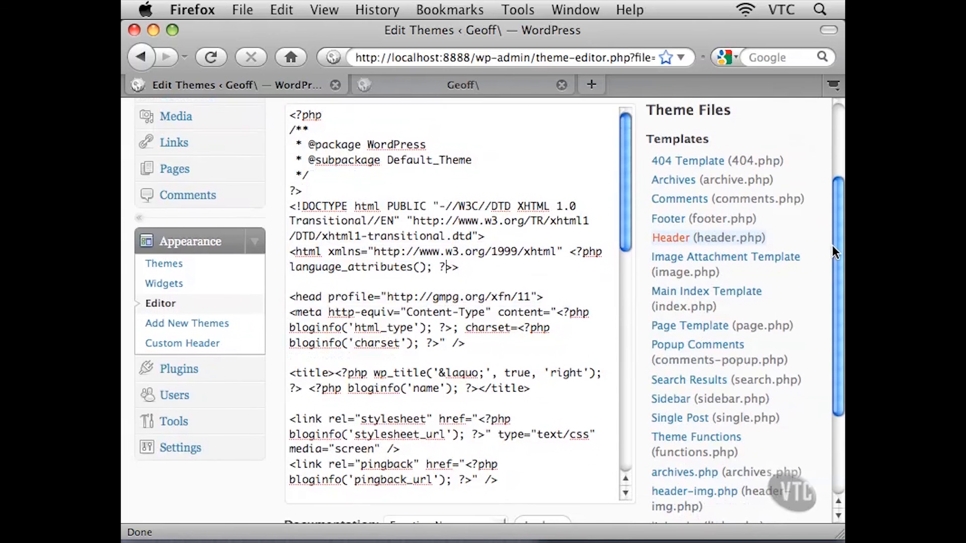
{"action": "left_click_drag", "start_coordinate": [624, 198], "coordinate": [626, 433]}
{"action": "left_click_drag", "start_coordinate": [491, 341], "coordinate": [291, 342]}
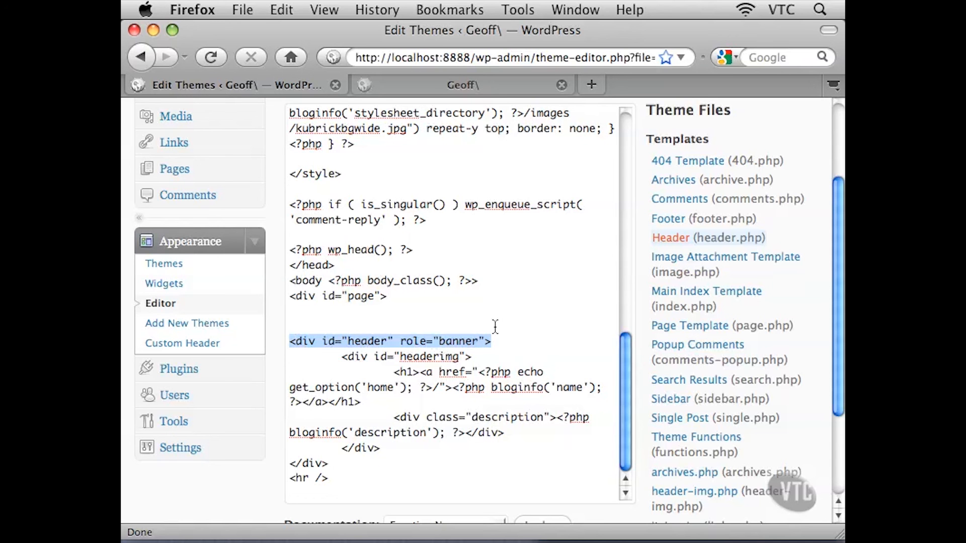
Review the header markup for the header and headerimg divs down to the Update File button
{"action": "left_click_drag", "start_coordinate": [290, 174], "coordinate": [455, 388]}
{"action": "left_click", "coordinate": [431, 357]}
{"action": "scroll", "coordinate": [278, 420], "scroll_direction": "down", "scroll_amount": 3}
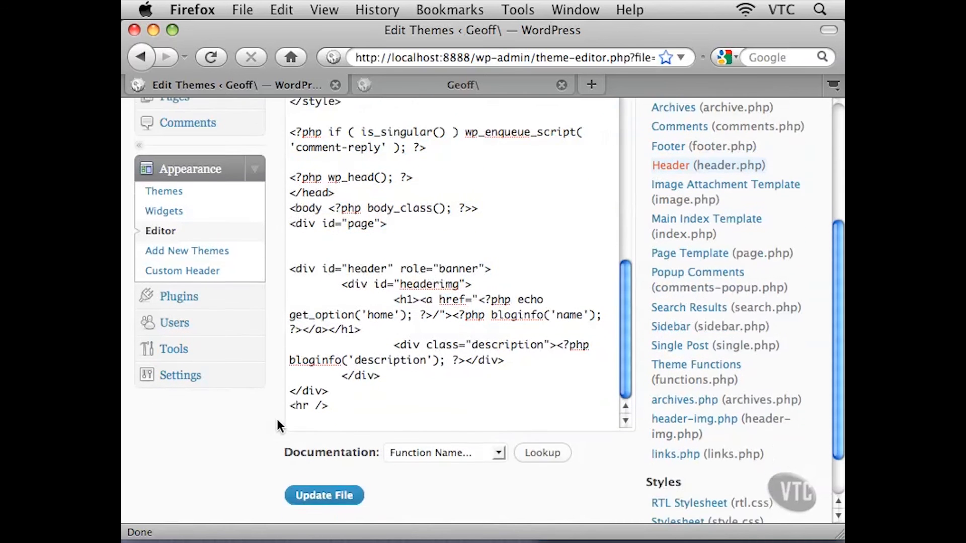
{"action": "scroll", "coordinate": [278, 425], "scroll_direction": "down", "scroll_amount": 2}
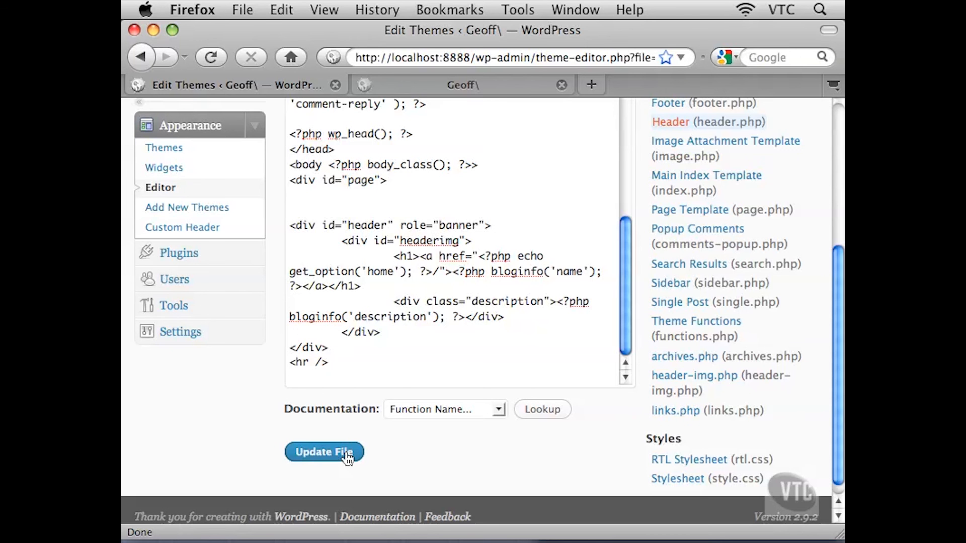
{"action": "left_click", "coordinate": [456, 288]}
{"action": "scroll", "coordinate": [649, 282], "scroll_direction": "up", "scroll_amount": 3}
{"action": "scroll", "coordinate": [659, 279], "scroll_direction": "up", "scroll_amount": 3}
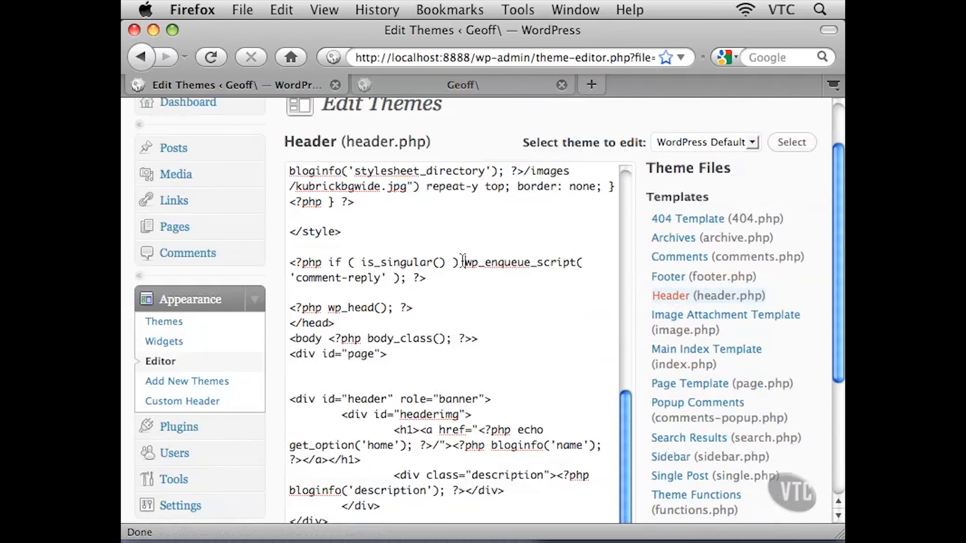
{"action": "left_click_drag", "start_coordinate": [291, 186], "coordinate": [397, 352]}
{"action": "left_click", "coordinate": [412, 351]}
{"action": "scroll", "coordinate": [640, 398], "scroll_direction": "down", "scroll_amount": 5}
{"action": "scroll", "coordinate": [639, 392], "scroll_direction": "down", "scroll_amount": 3}
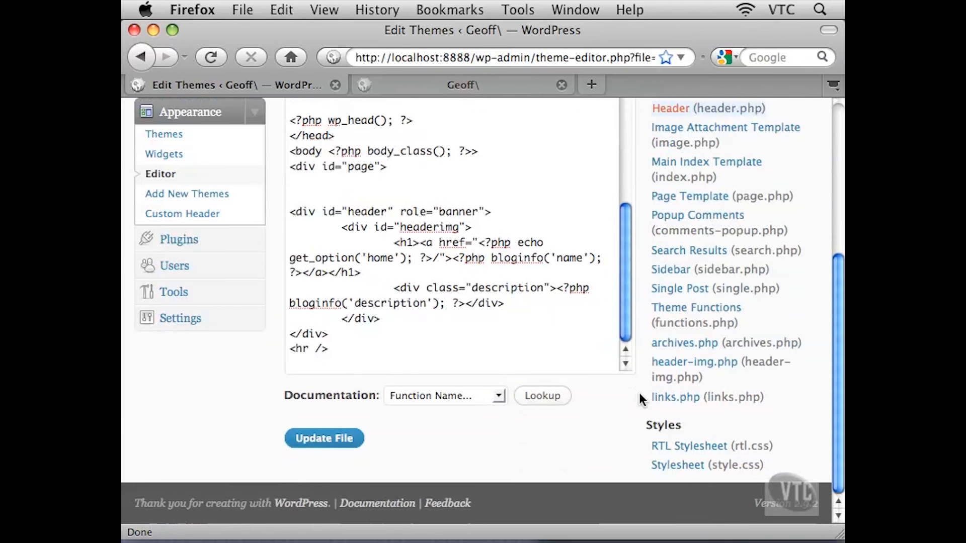
Open the Stylesheet (style.css) and examine its theme name, description and version header
{"action": "left_click", "coordinate": [672, 467]}
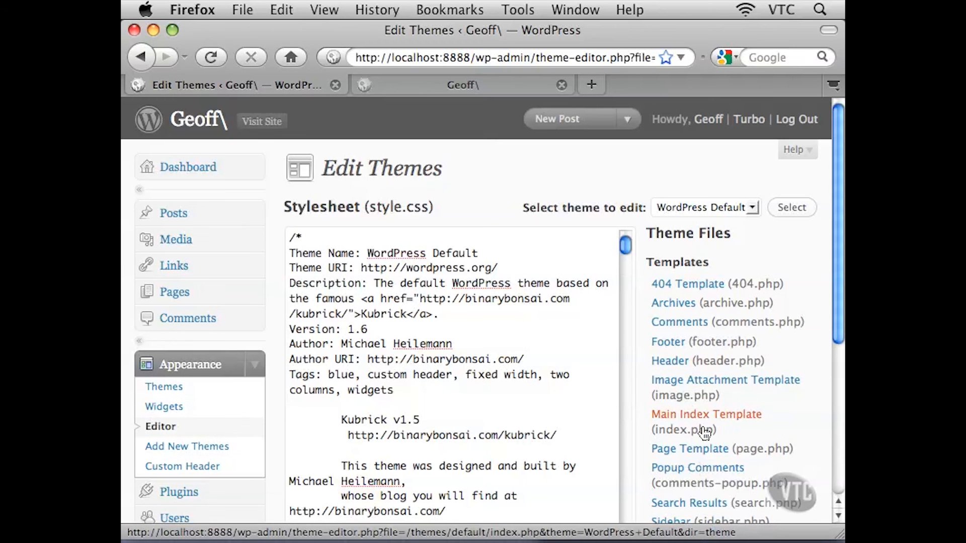
{"action": "left_click_drag", "start_coordinate": [833, 291], "coordinate": [836, 337]}
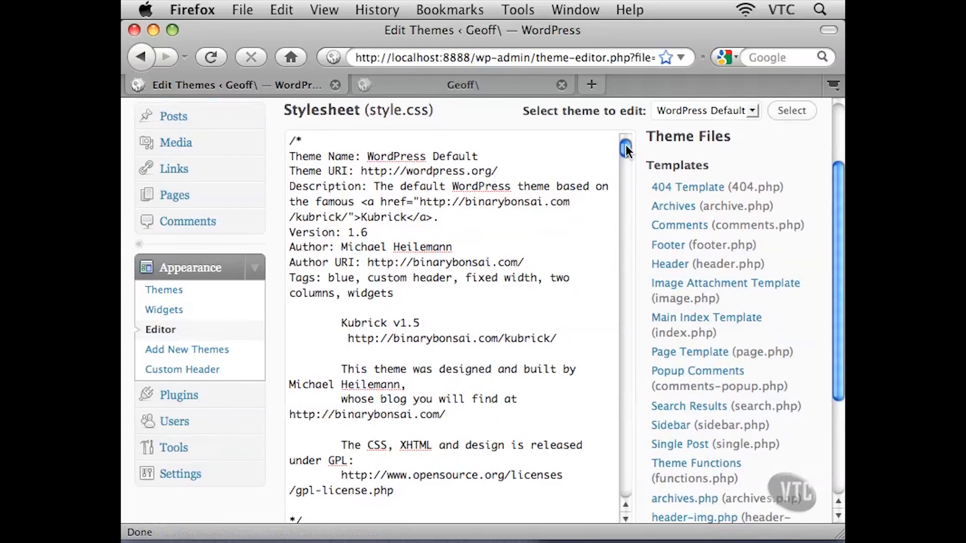
{"action": "left_click", "coordinate": [367, 158]}
{"action": "left_click_drag", "start_coordinate": [369, 159], "coordinate": [484, 158]}
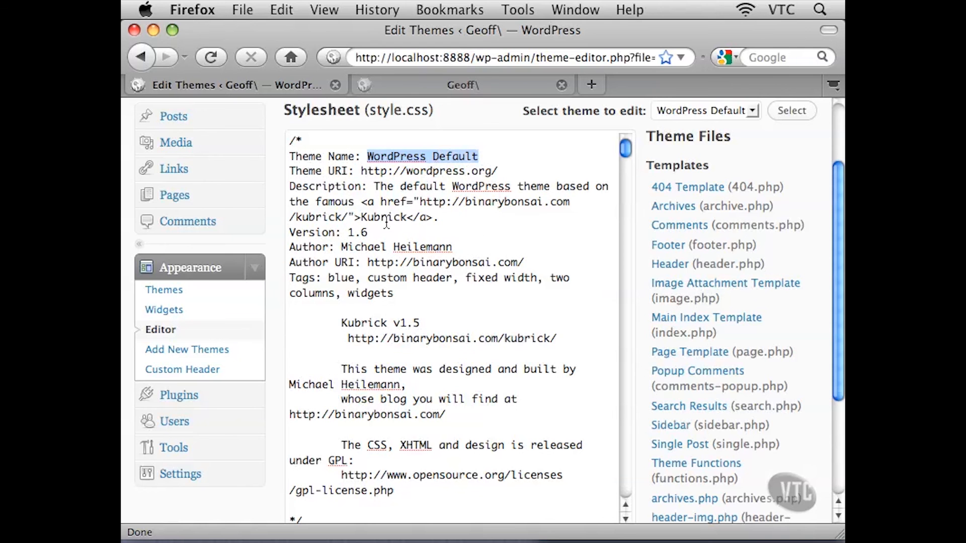
{"action": "left_click_drag", "start_coordinate": [295, 216], "coordinate": [343, 220]}
{"action": "left_click_drag", "start_coordinate": [623, 146], "coordinate": [627, 165]}
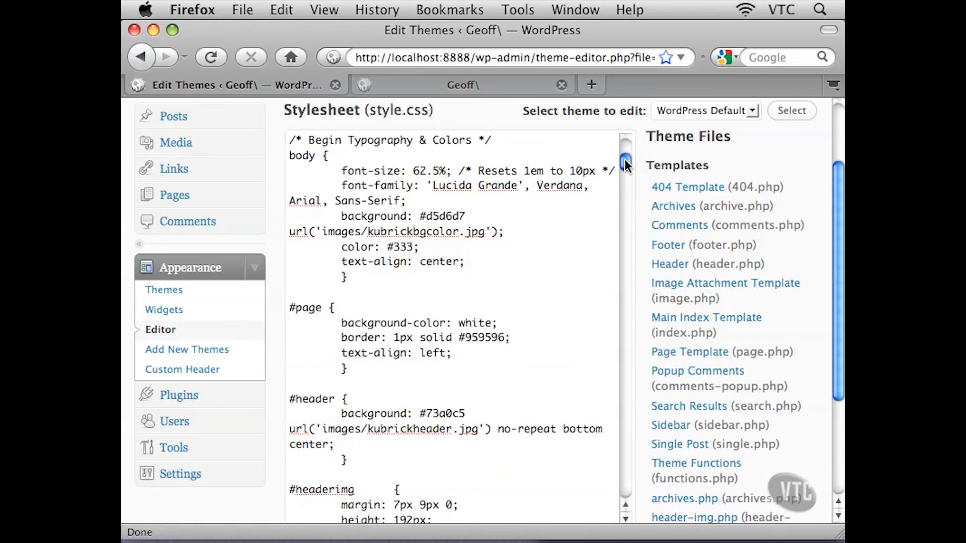
Examine the body and #page style rules in the stylesheet, including background and border colors
{"action": "left_click_drag", "start_coordinate": [309, 232], "coordinate": [374, 278]}
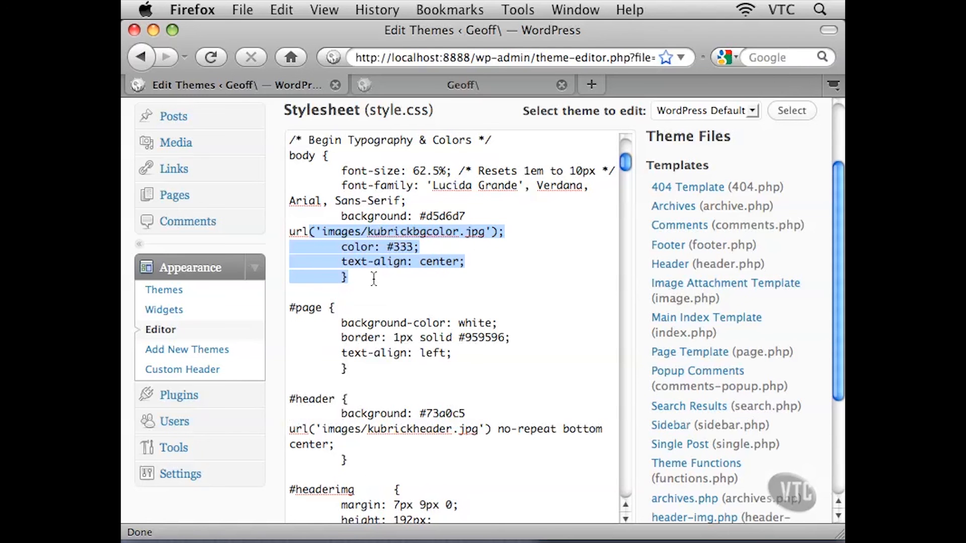
{"action": "double_click", "coordinate": [468, 323]}
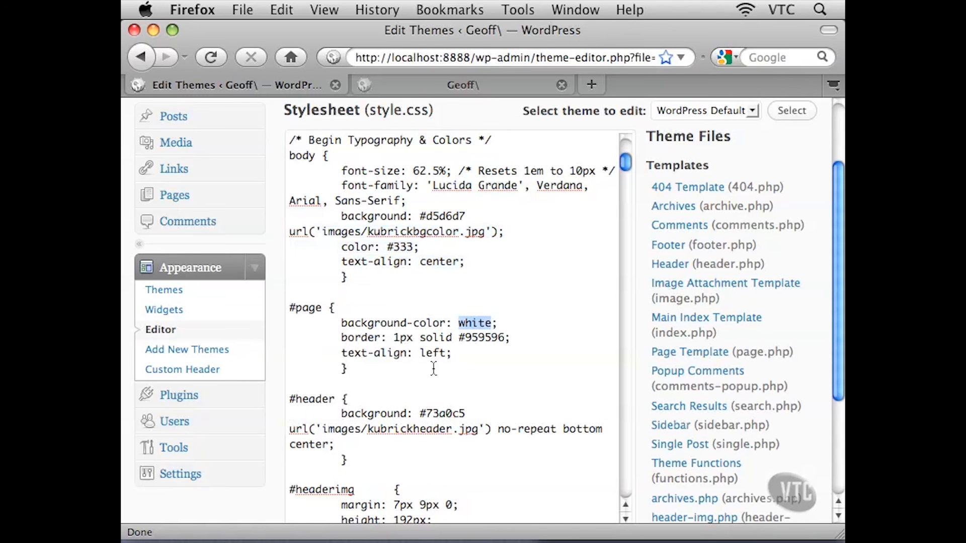
{"action": "left_click_drag", "start_coordinate": [459, 337], "coordinate": [507, 336]}
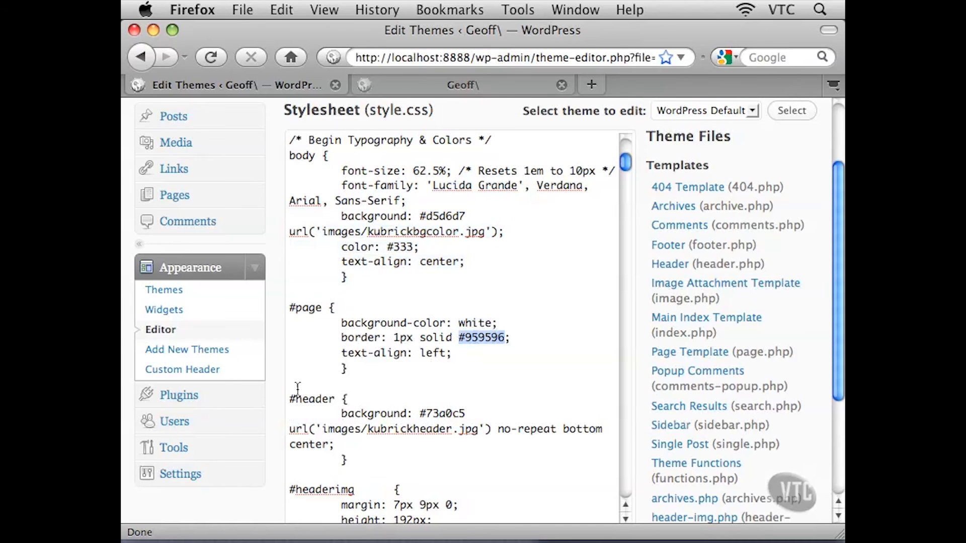
{"action": "scroll", "coordinate": [279, 394], "scroll_direction": "down", "scroll_amount": 5}
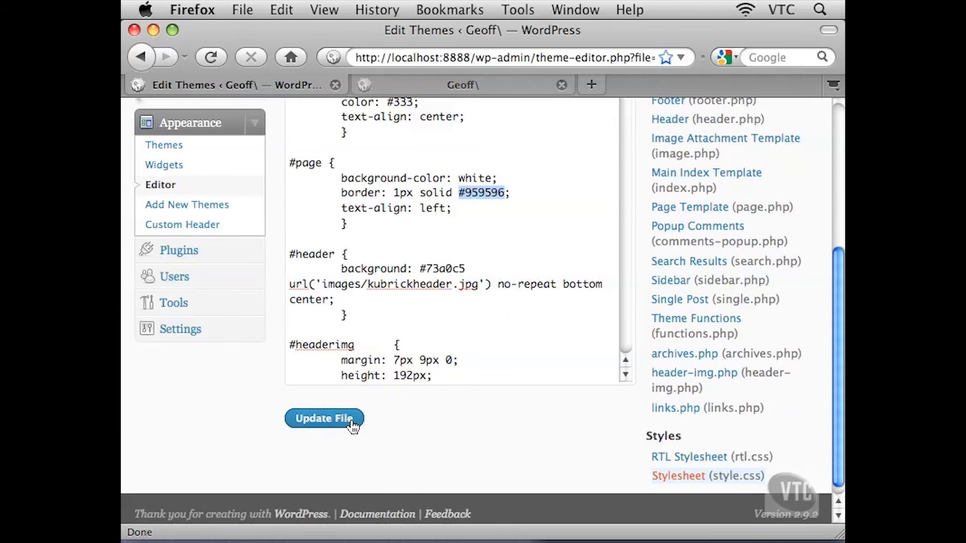
Scroll back to the top of the stylesheet in the theme editor
{"action": "scroll", "coordinate": [270, 225], "scroll_direction": "up", "scroll_amount": 7}
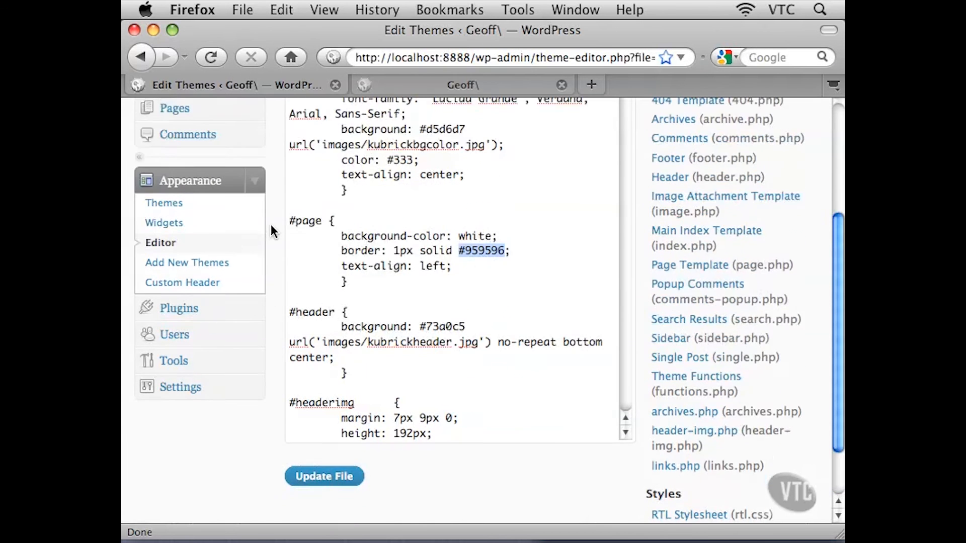
{"action": "left_click", "coordinate": [338, 244]}
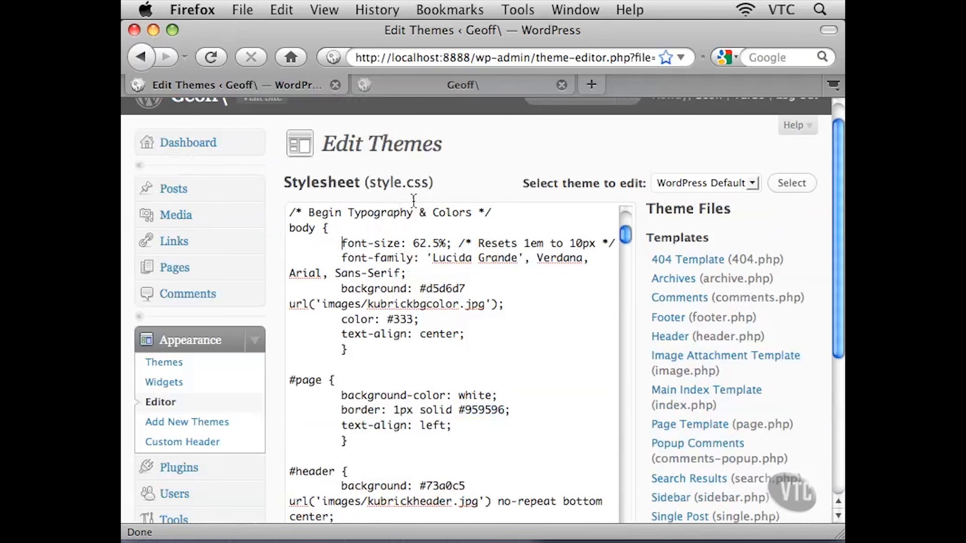
{"action": "scroll", "coordinate": [437, 185], "scroll_direction": "up", "scroll_amount": 1}
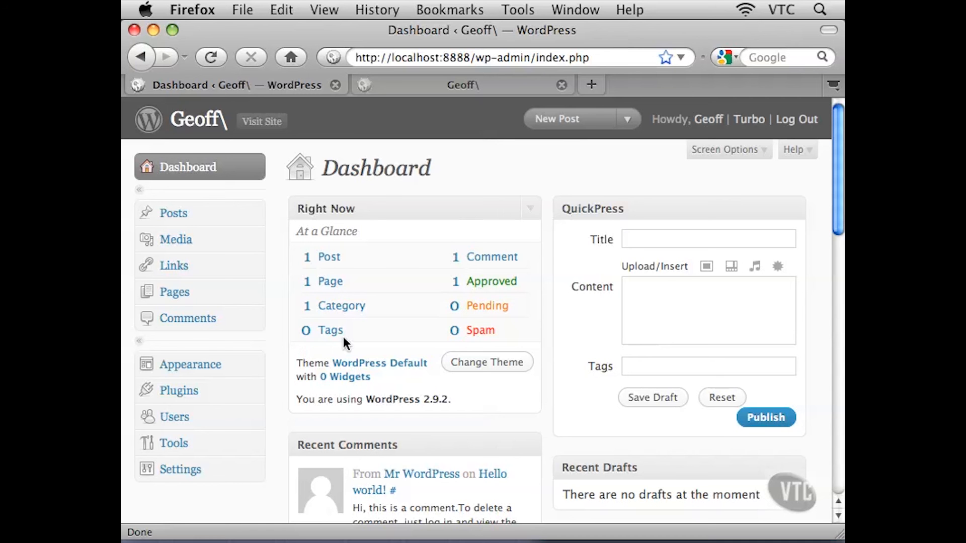
Open the installed plugins list and read the Akismet plugin's description
{"action": "left_click", "coordinate": [174, 399]}
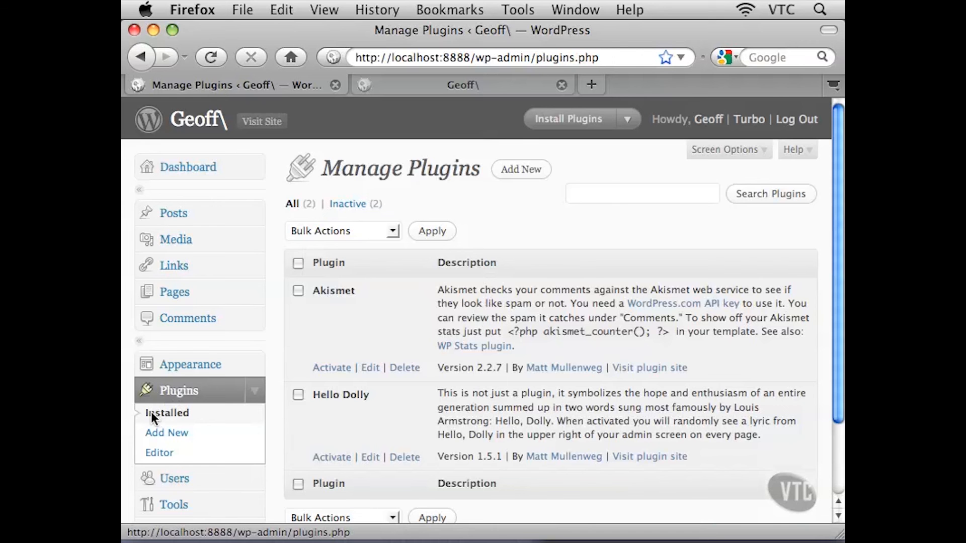
{"action": "scroll", "coordinate": [422, 354], "scroll_direction": "down", "scroll_amount": 1}
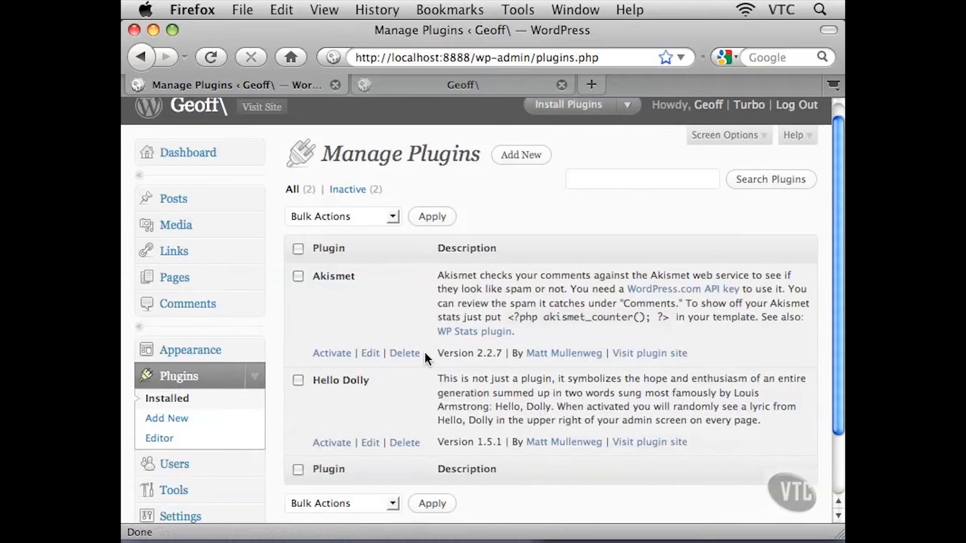
{"action": "scroll", "coordinate": [425, 352], "scroll_direction": "down", "scroll_amount": 2}
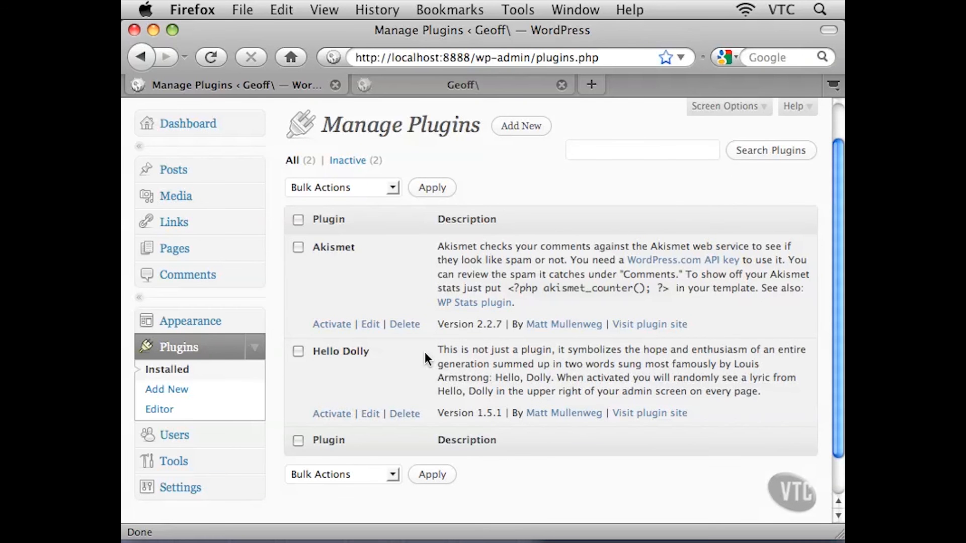
{"action": "left_click_drag", "start_coordinate": [359, 247], "coordinate": [312, 247]}
{"action": "left_click", "coordinate": [383, 249]}
{"action": "left_click_drag", "start_coordinate": [444, 249], "coordinate": [718, 249]}
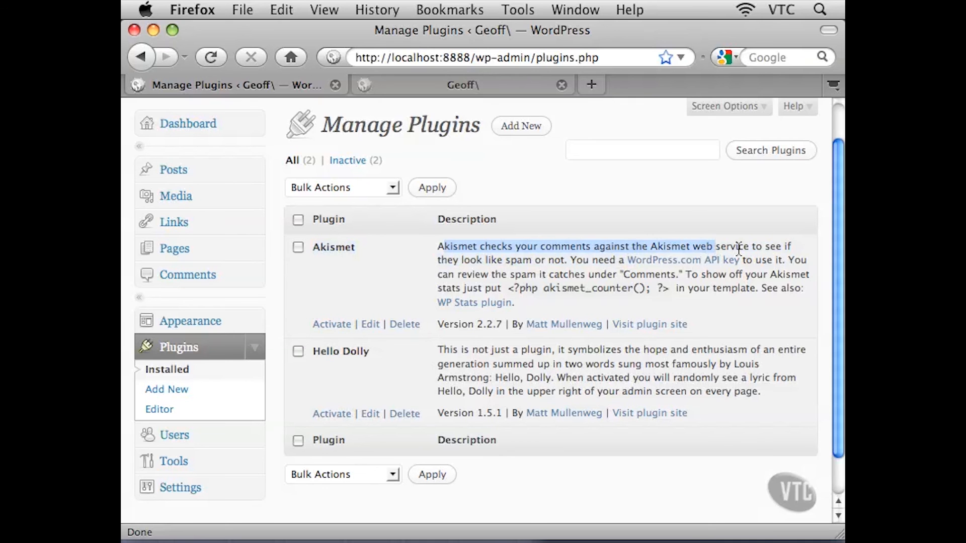
{"action": "left_click", "coordinate": [734, 249]}
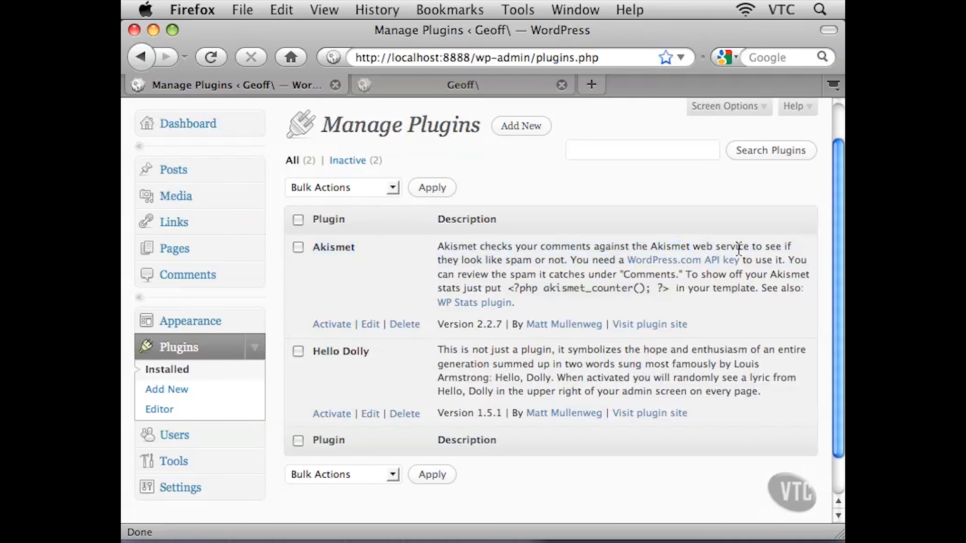
{"action": "left_click_drag", "start_coordinate": [491, 259], "coordinate": [577, 262]}
{"action": "left_click", "coordinate": [538, 260]}
Read the Hello Dolly plugin's description in the installed plugins list
{"action": "scroll", "coordinate": [413, 377], "scroll_direction": "down", "scroll_amount": 2}
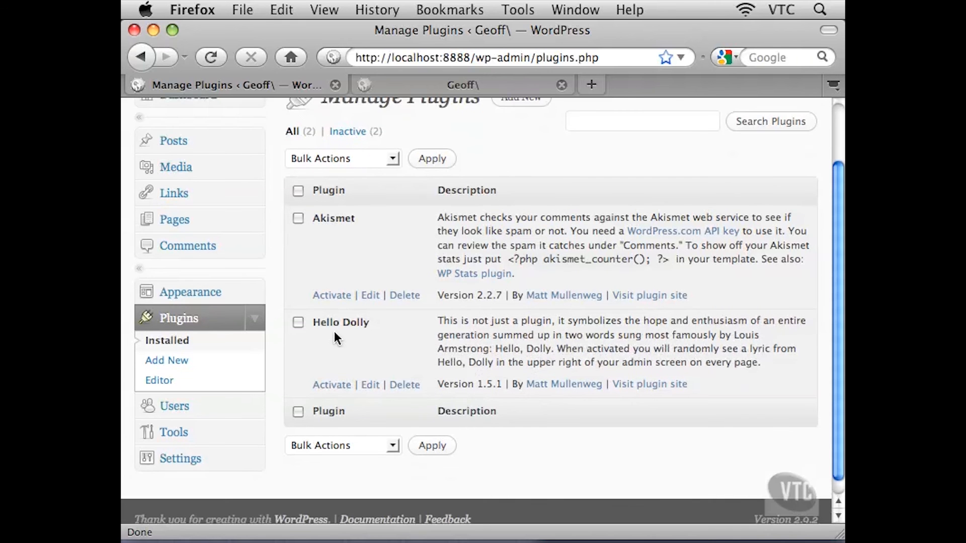
{"action": "left_click_drag", "start_coordinate": [313, 323], "coordinate": [363, 325]}
{"action": "left_click_drag", "start_coordinate": [444, 321], "coordinate": [536, 321]}
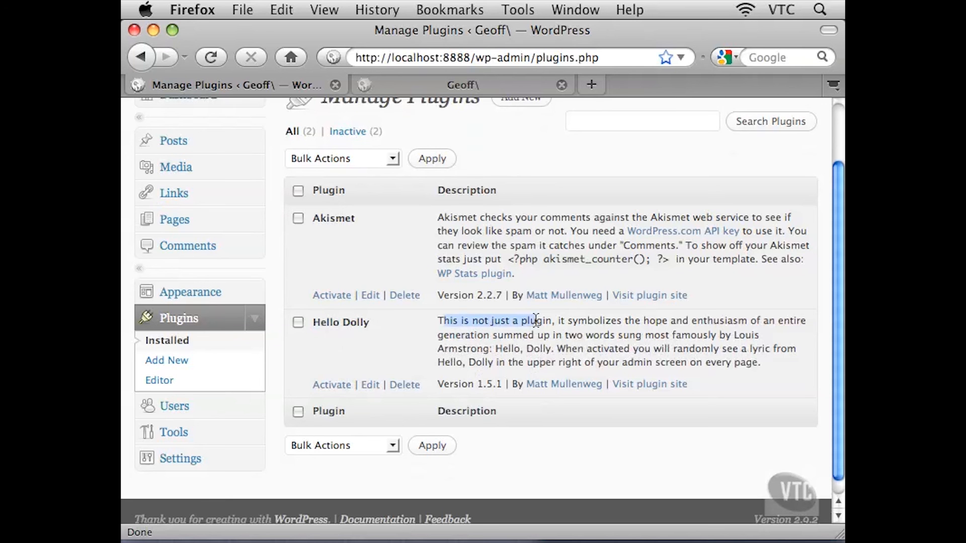
{"action": "left_click_drag", "start_coordinate": [643, 320], "coordinate": [638, 352]}
{"action": "left_click", "coordinate": [729, 336]}
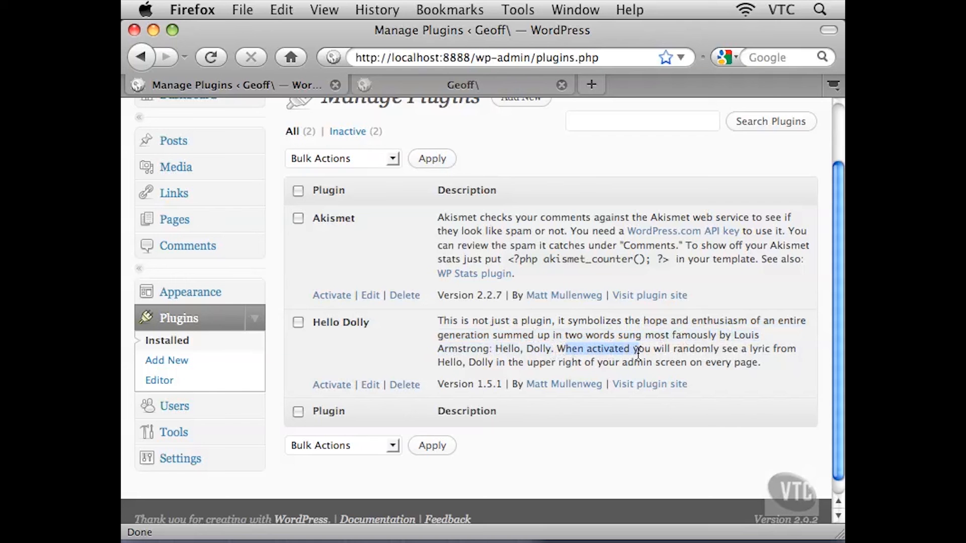
{"action": "left_click", "coordinate": [699, 351]}
{"action": "left_click_drag", "start_coordinate": [700, 350], "coordinate": [748, 370]}
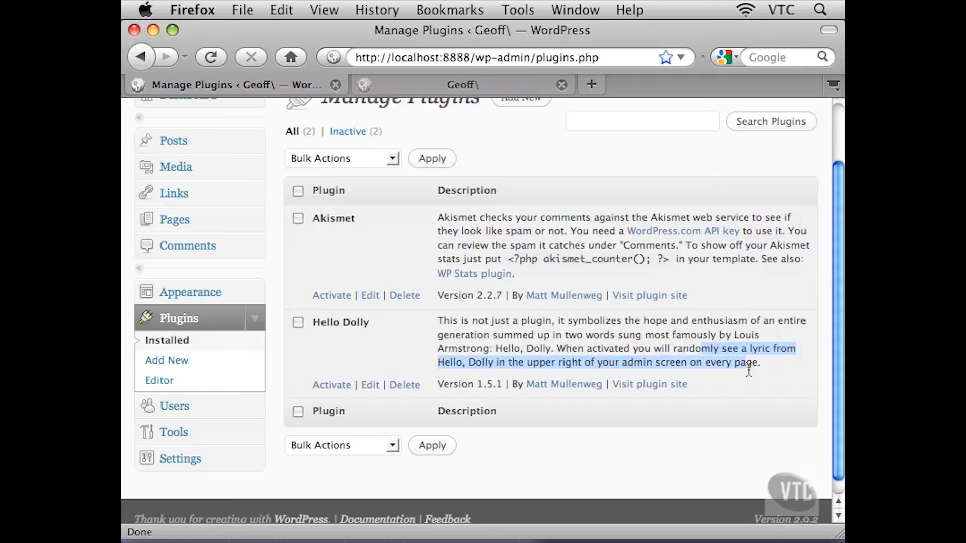
{"action": "left_click", "coordinate": [525, 342]}
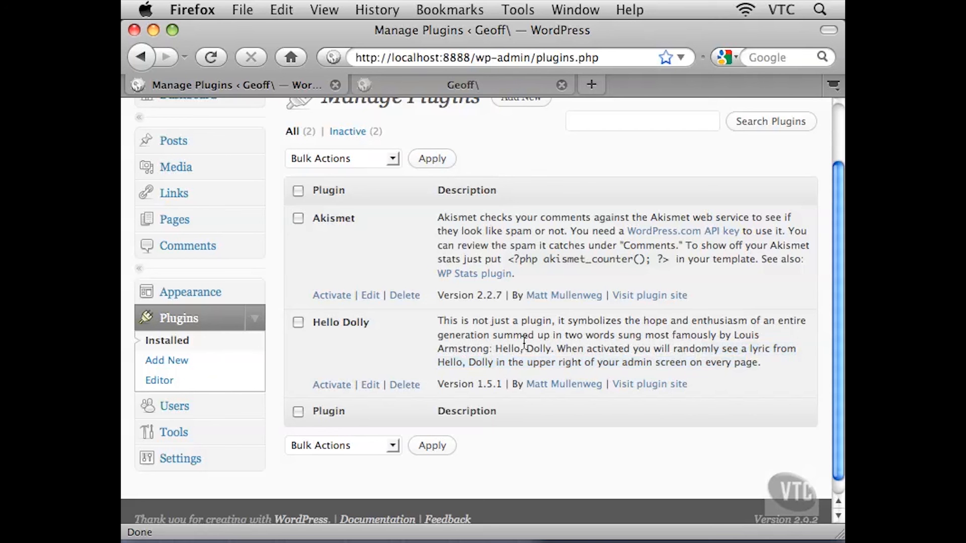
Open the Install Plugins page and browse its search options and popular tags
{"action": "scroll", "coordinate": [540, 282], "scroll_direction": "up", "scroll_amount": 3}
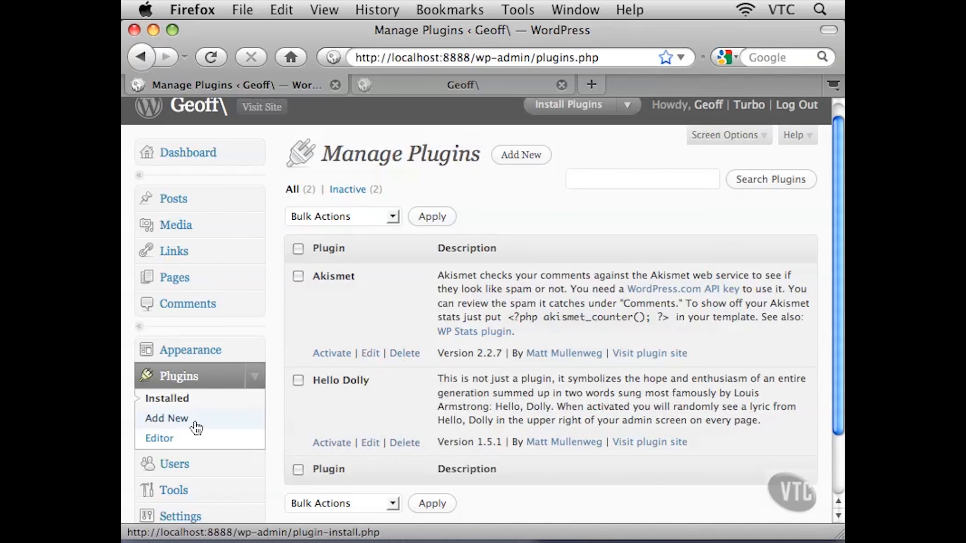
{"action": "left_click", "coordinate": [168, 424]}
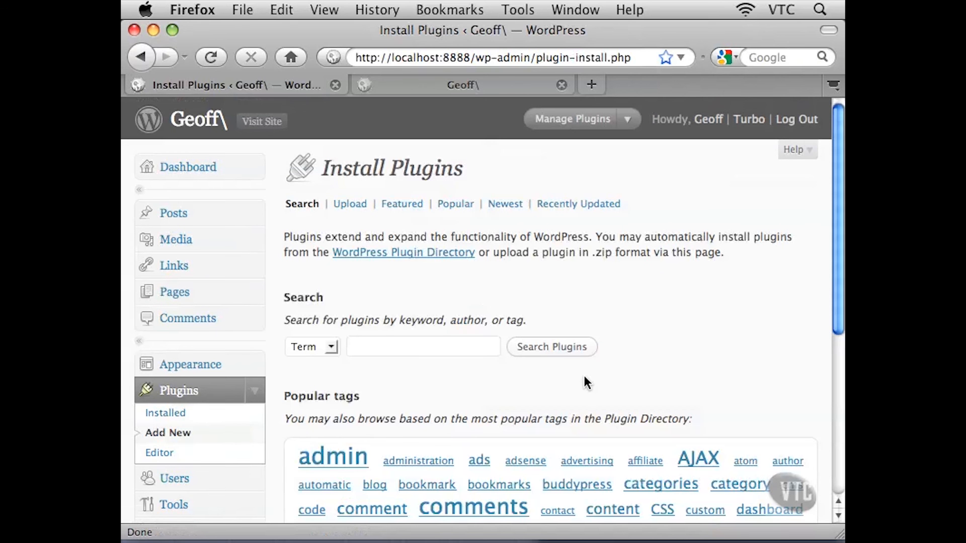
{"action": "scroll", "coordinate": [833, 250], "scroll_direction": "down", "scroll_amount": 3}
{"action": "left_click_drag", "start_coordinate": [831, 267], "coordinate": [831, 269]}
{"action": "left_click", "coordinate": [392, 298]}
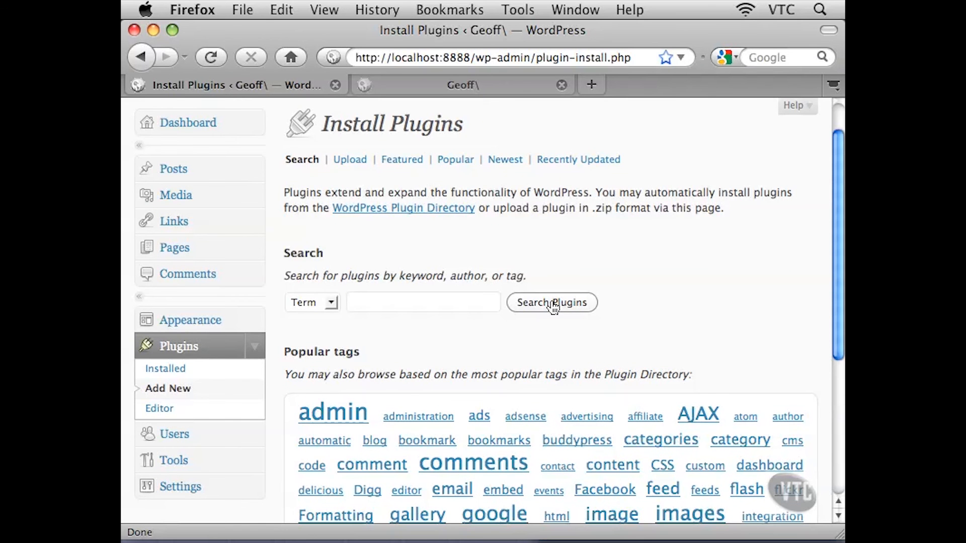
{"action": "scroll", "coordinate": [699, 299], "scroll_direction": "down", "scroll_amount": 5}
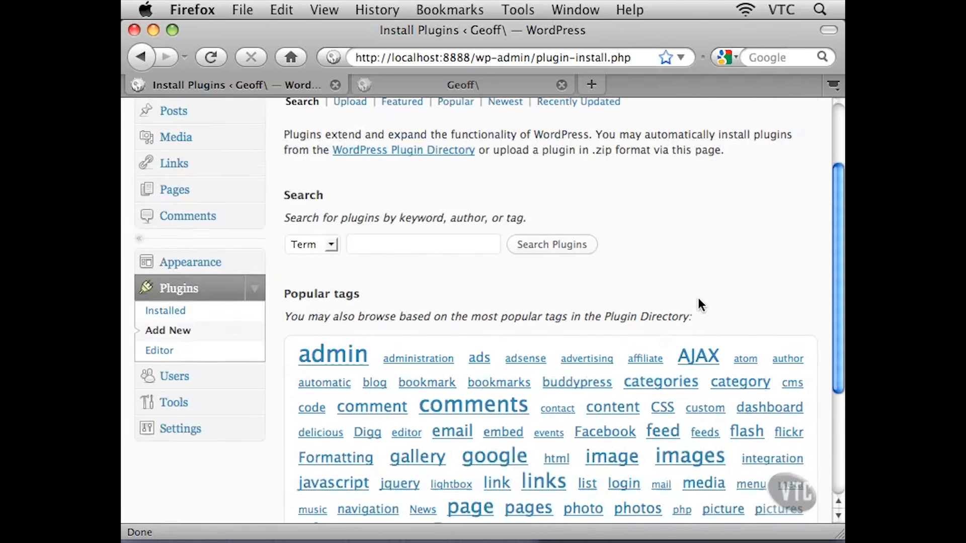
{"action": "scroll", "coordinate": [701, 305], "scroll_direction": "down", "scroll_amount": 1}
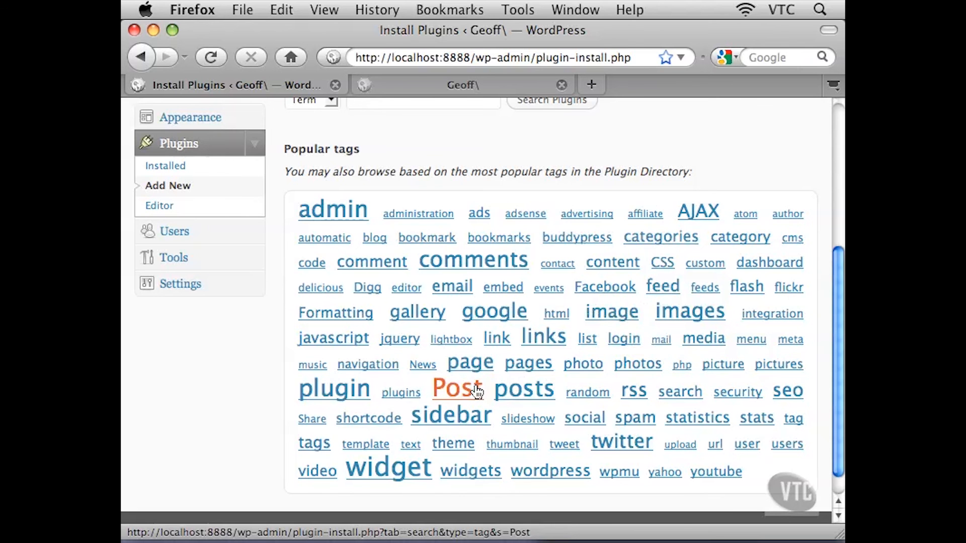
{"action": "scroll", "coordinate": [737, 201], "scroll_direction": "up", "scroll_amount": 5}
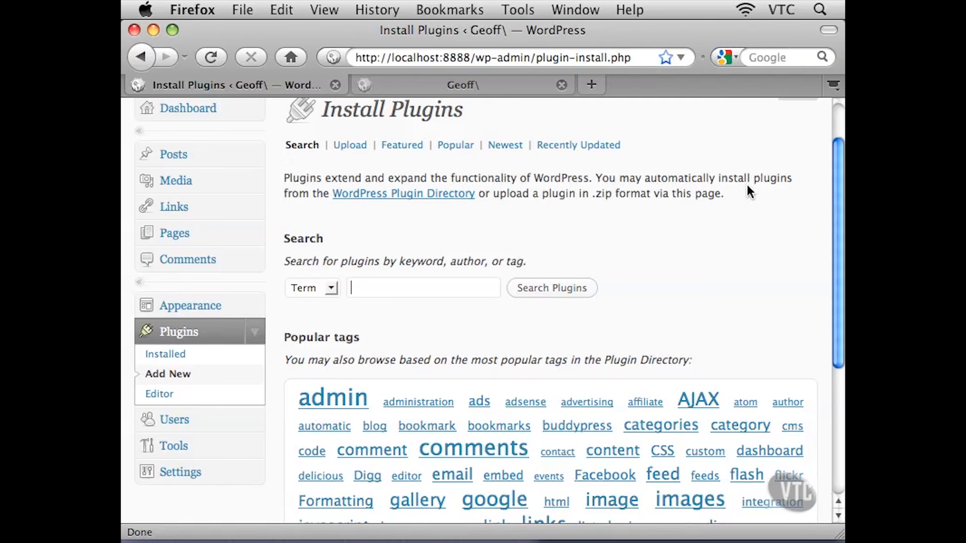
Open the plugin editor and examine the header and code of akismet/akismet.php
{"action": "left_click", "coordinate": [159, 397]}
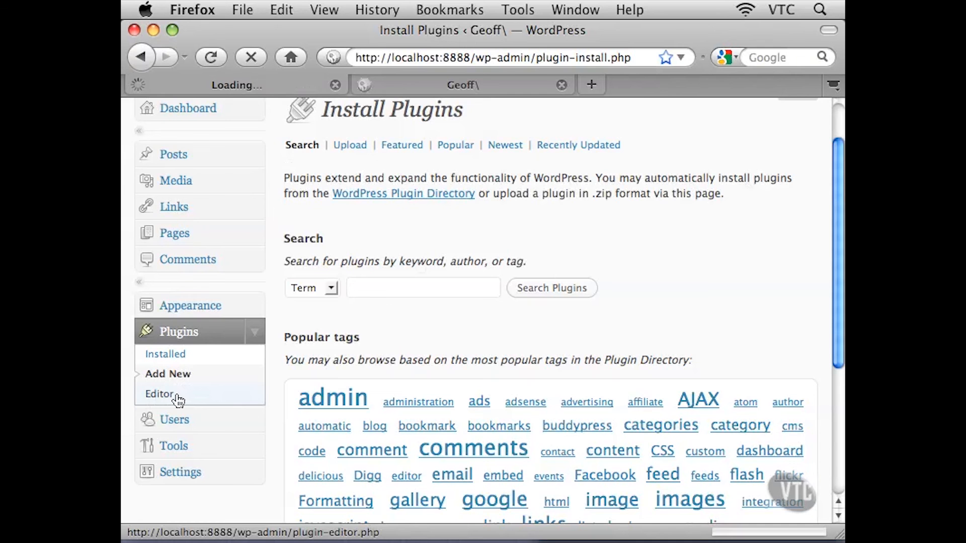
{"action": "left_click_drag", "start_coordinate": [334, 289], "coordinate": [400, 401]}
{"action": "scroll", "coordinate": [437, 401], "scroll_direction": "down", "scroll_amount": 3}
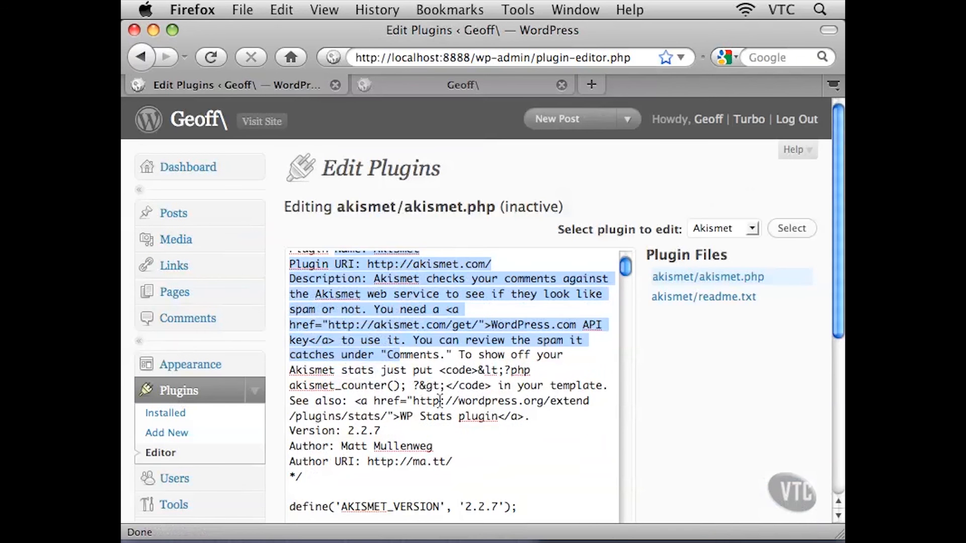
{"action": "scroll", "coordinate": [719, 406], "scroll_direction": "down", "scroll_amount": 4}
{"action": "left_click_drag", "start_coordinate": [342, 253], "coordinate": [481, 451]}
{"action": "left_click", "coordinate": [522, 404]}
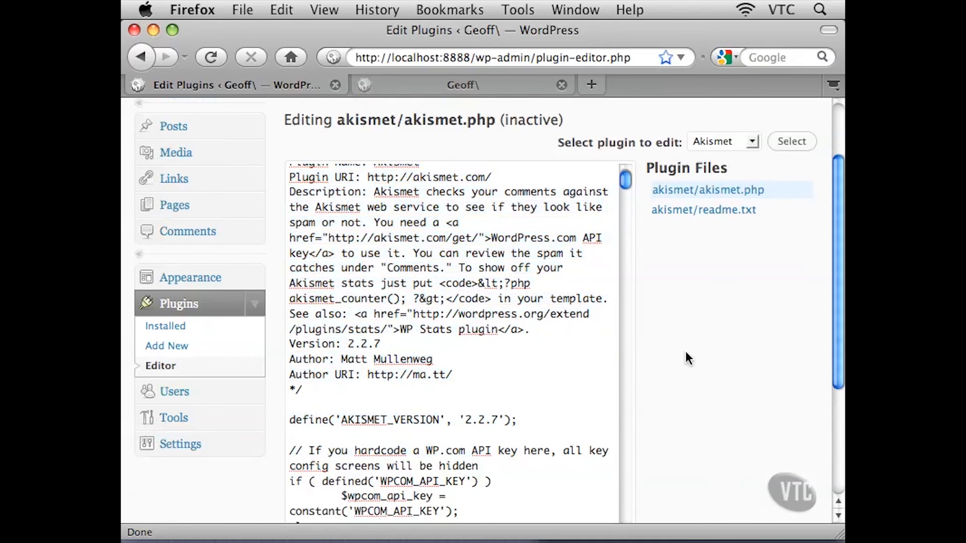
{"action": "scroll", "coordinate": [689, 358], "scroll_direction": "down", "scroll_amount": 3}
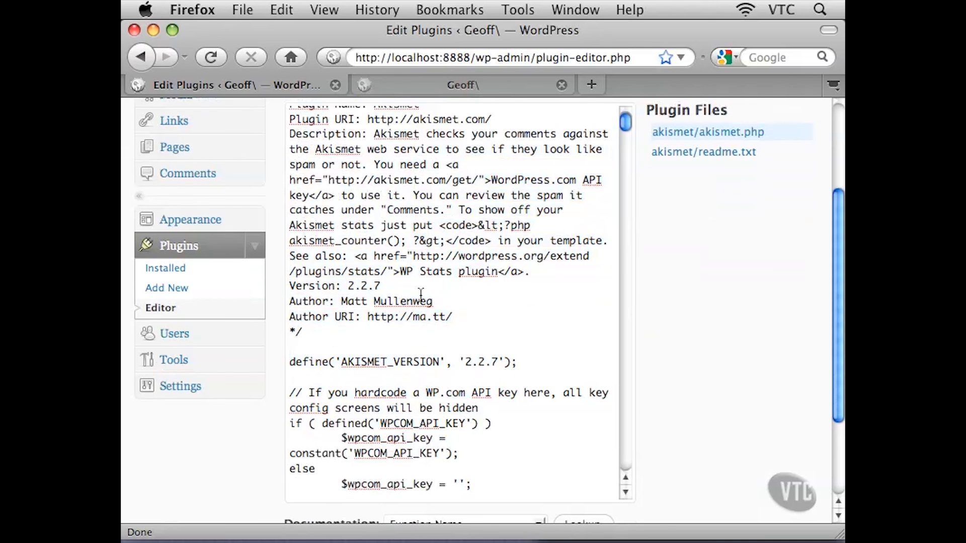
{"action": "scroll", "coordinate": [443, 330], "scroll_direction": "down", "scroll_amount": 3}
{"action": "scroll", "coordinate": [443, 334], "scroll_direction": "down", "scroll_amount": 2}
{"action": "left_click_drag", "start_coordinate": [442, 255], "coordinate": [470, 422]}
{"action": "left_click", "coordinate": [470, 393]}
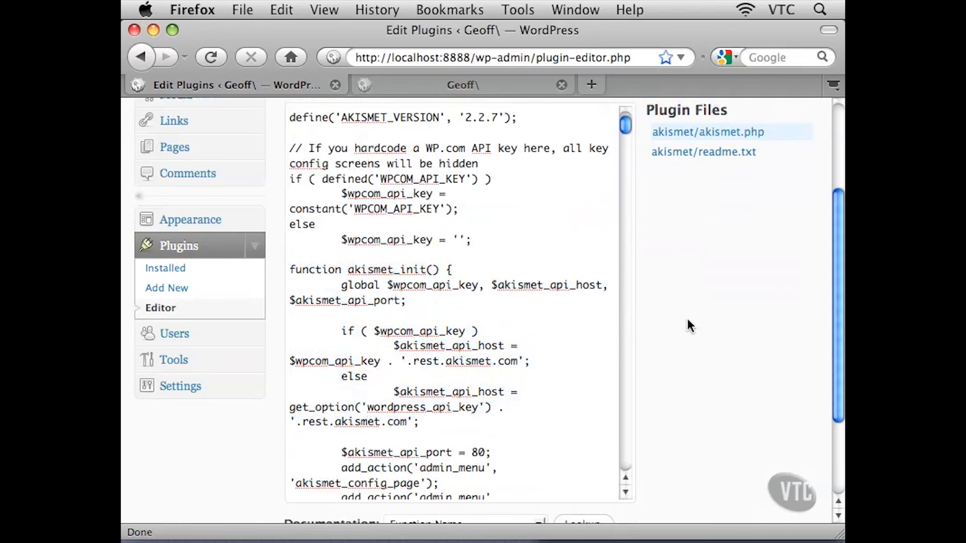
{"action": "scroll", "coordinate": [687, 325], "scroll_direction": "up", "scroll_amount": 5}
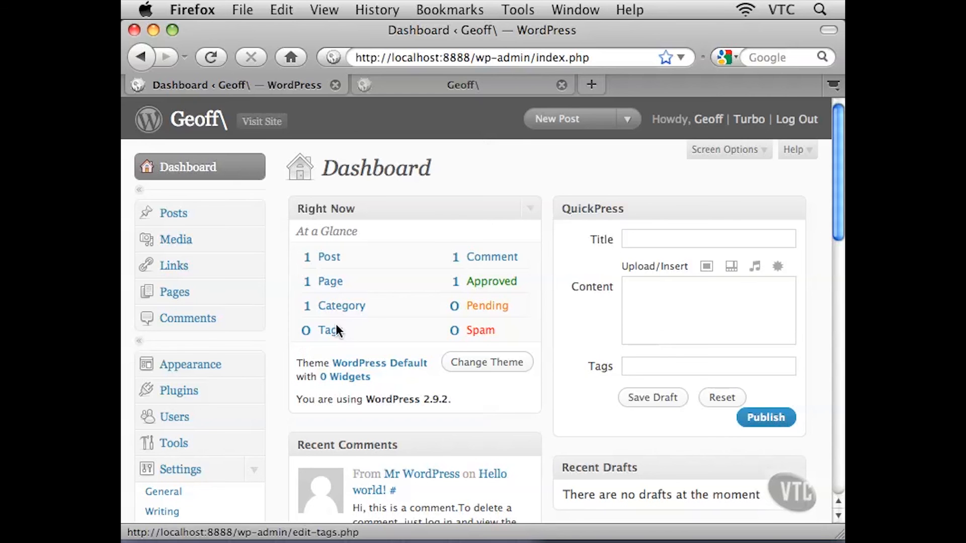
Open the Users list and examine the administrator account's name, e-mail and role
{"action": "left_click", "coordinate": [172, 425]}
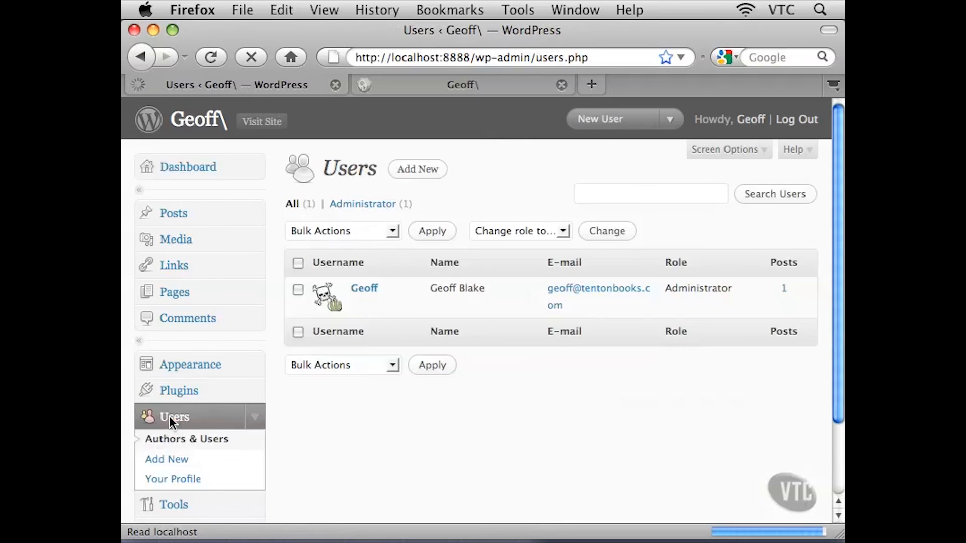
{"action": "scroll", "coordinate": [329, 426], "scroll_direction": "down", "scroll_amount": 2}
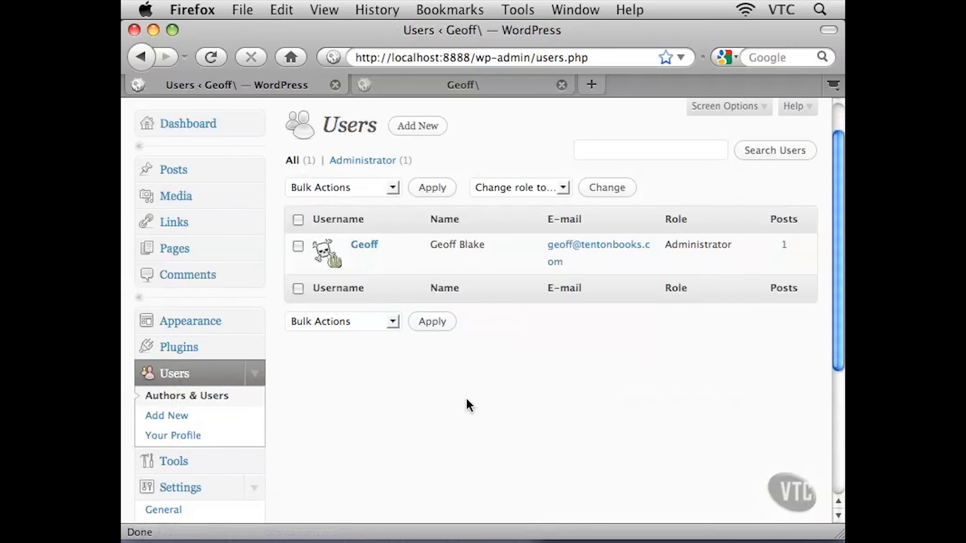
{"action": "mouse_move", "coordinate": [359, 257]}
{"action": "mouse_move", "coordinate": [324, 248]}
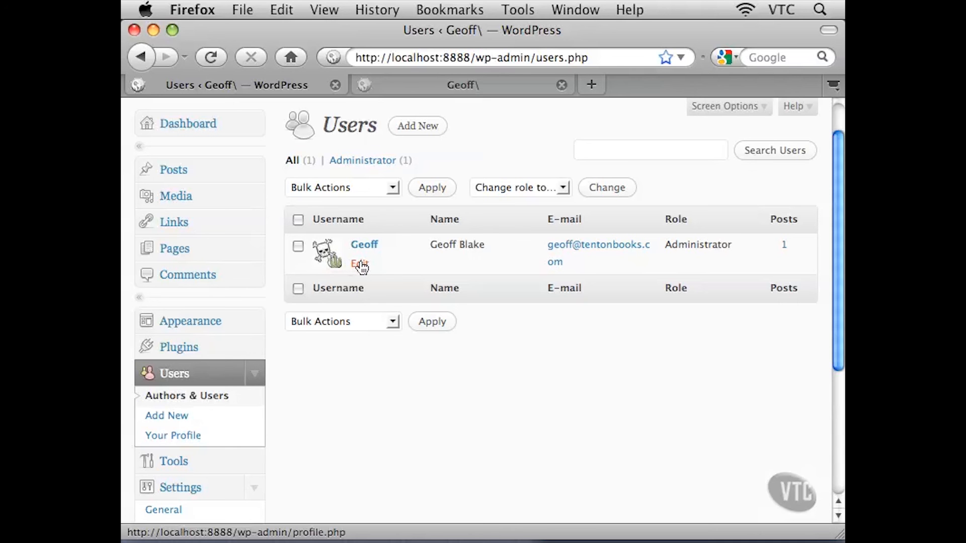
{"action": "left_click_drag", "start_coordinate": [442, 245], "coordinate": [481, 246]}
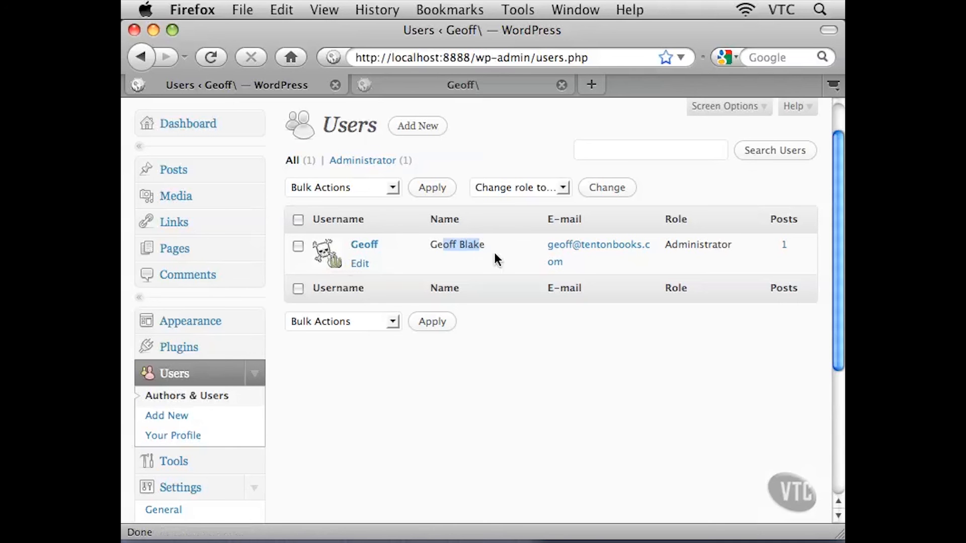
{"action": "left_click_drag", "start_coordinate": [584, 262], "coordinate": [557, 245]}
{"action": "left_click", "coordinate": [584, 261]}
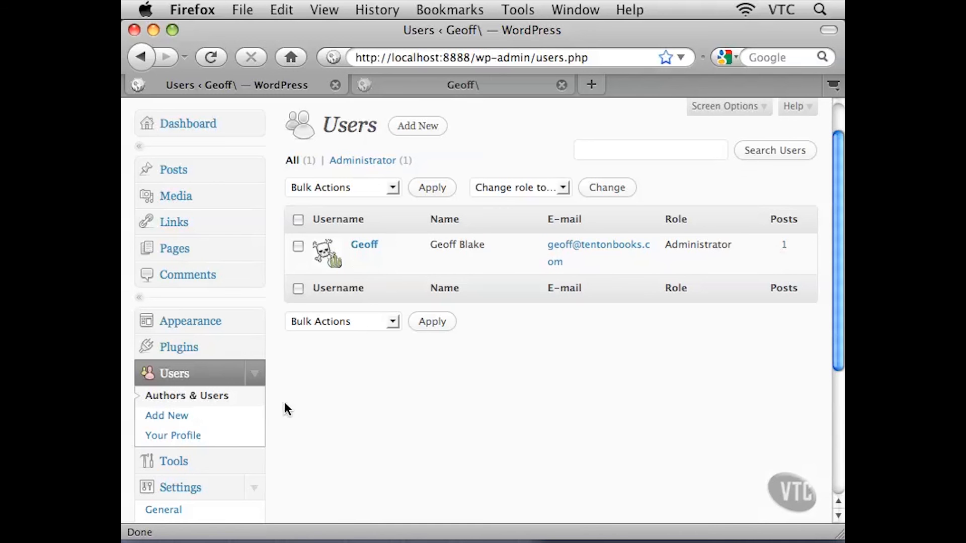
Open the Add New User form, step through its fields and open the Role options
{"action": "left_click", "coordinate": [174, 420]}
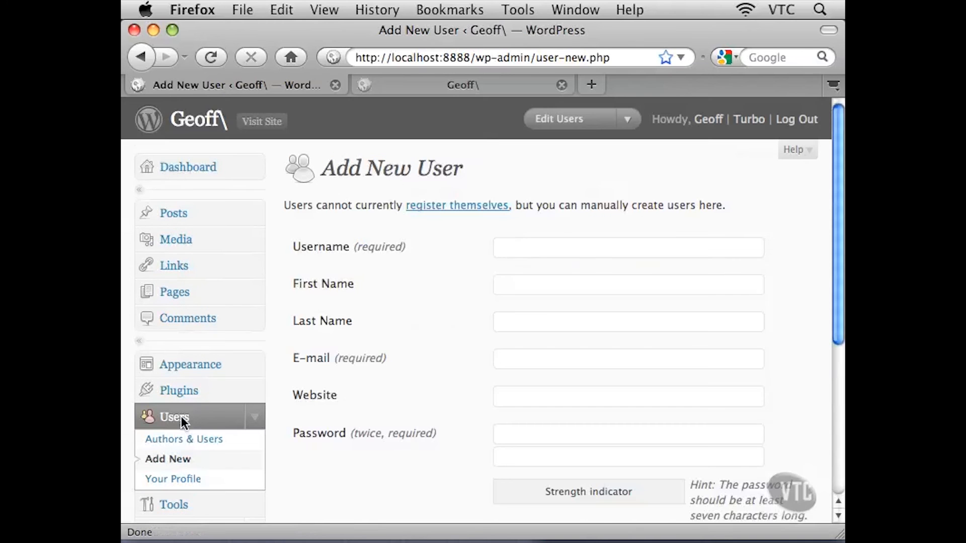
{"action": "left_click", "coordinate": [601, 248]}
{"action": "left_click", "coordinate": [552, 287]}
{"action": "key", "text": "Tab"}
{"action": "key", "text": "Tab"}
{"action": "scroll", "coordinate": [449, 352], "scroll_direction": "down", "scroll_amount": 4}
{"action": "left_click", "coordinate": [501, 310]}
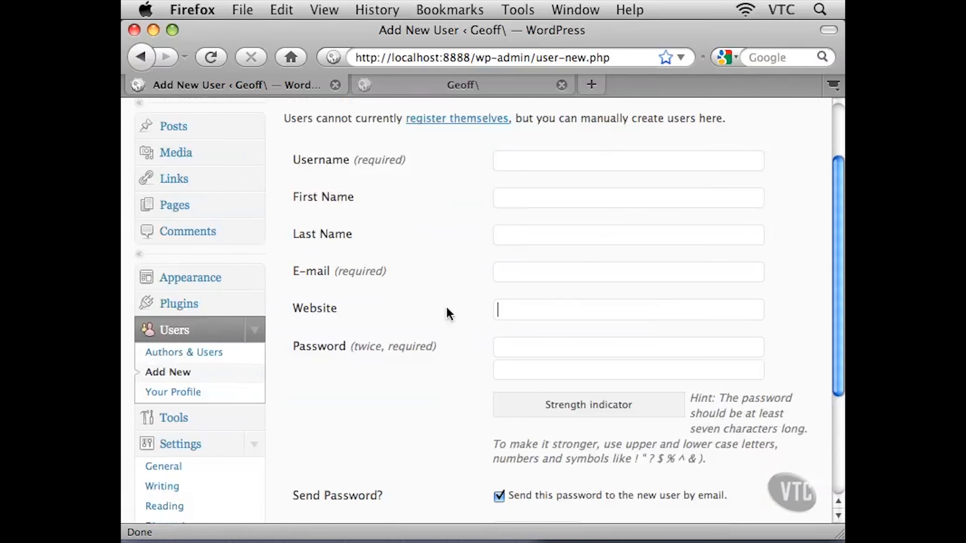
{"action": "scroll", "coordinate": [443, 332], "scroll_direction": "down", "scroll_amount": 3}
{"action": "scroll", "coordinate": [444, 337], "scroll_direction": "down", "scroll_amount": 1}
{"action": "left_click", "coordinate": [503, 281]}
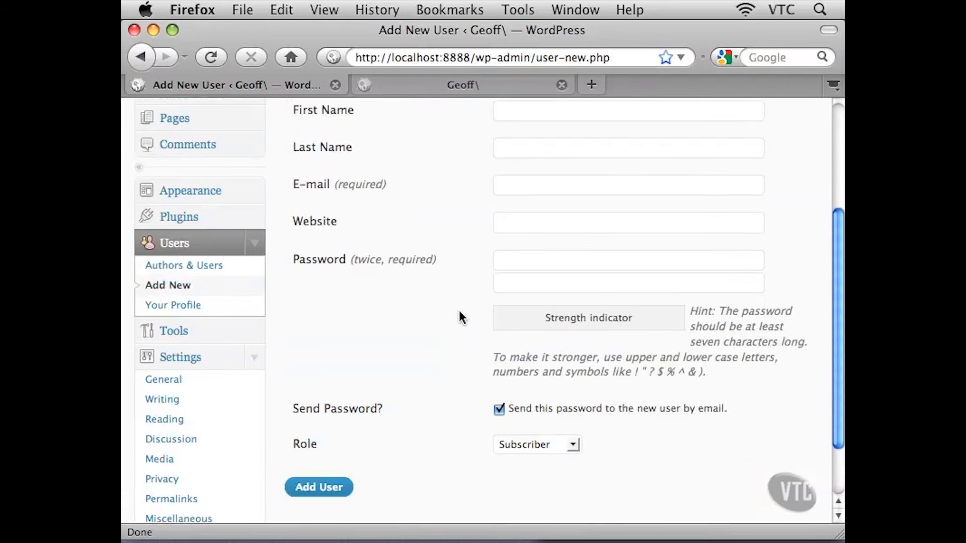
{"action": "scroll", "coordinate": [459, 311], "scroll_direction": "down", "scroll_amount": 3}
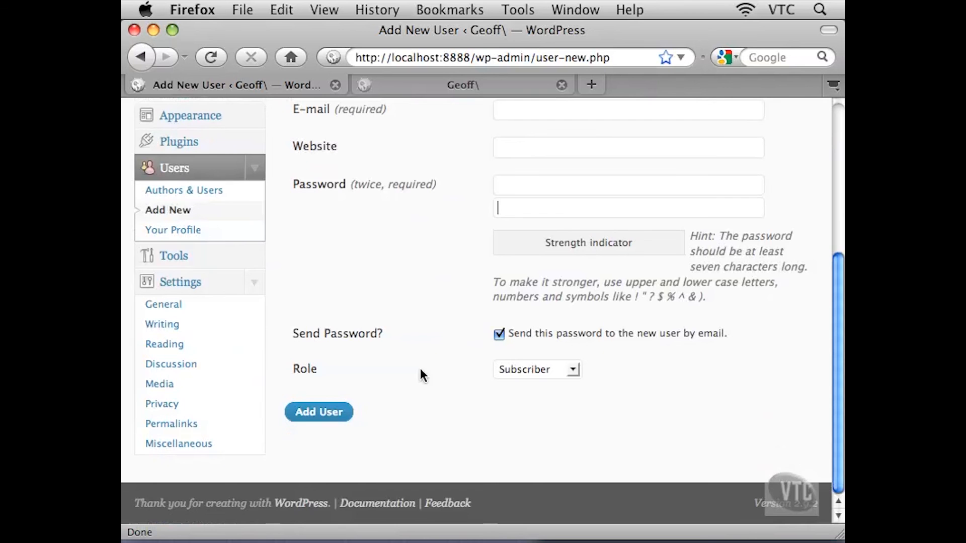
{"action": "left_click", "coordinate": [573, 371]}
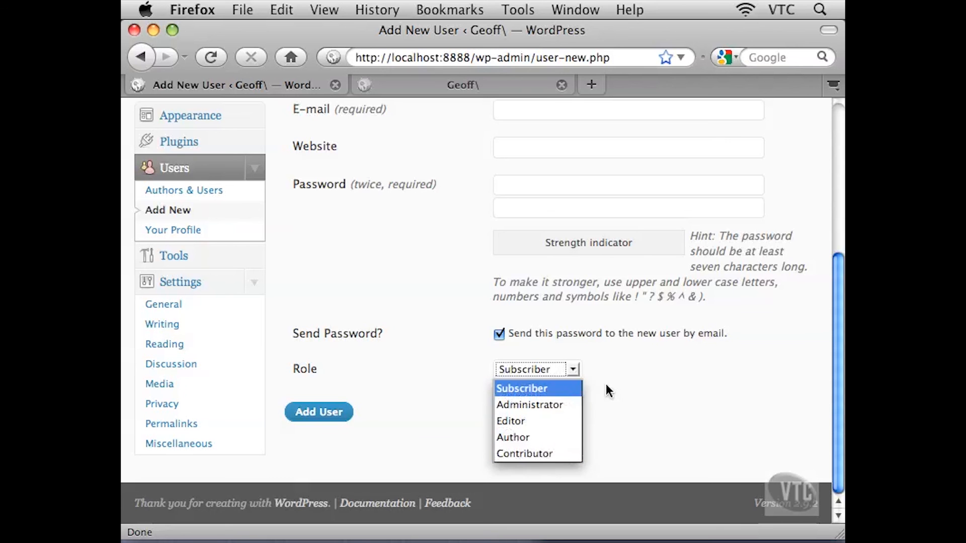
Close the Role options list and collapse the Users menu in the sidebar
{"action": "left_click", "coordinate": [605, 365]}
{"action": "left_click", "coordinate": [598, 427]}
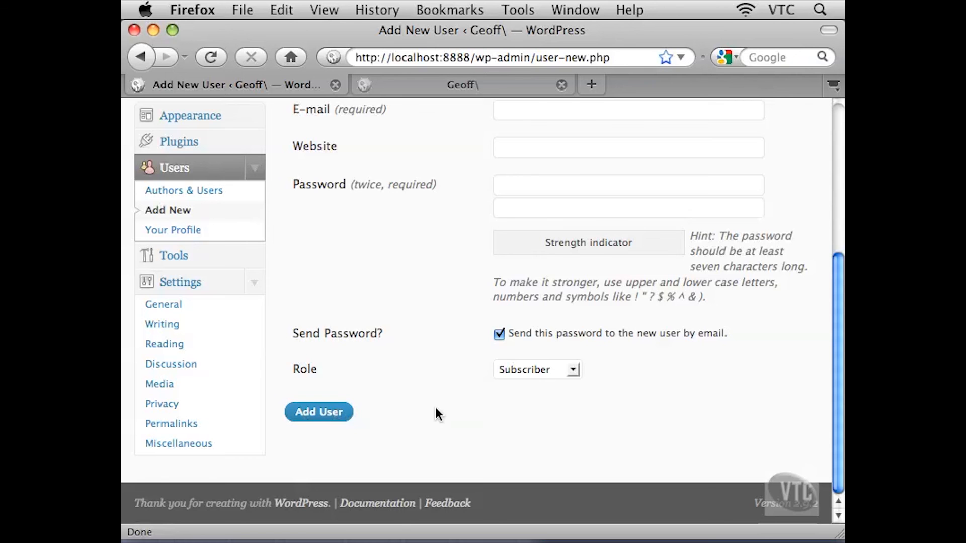
{"action": "scroll", "coordinate": [441, 383], "scroll_direction": "up", "scroll_amount": 5}
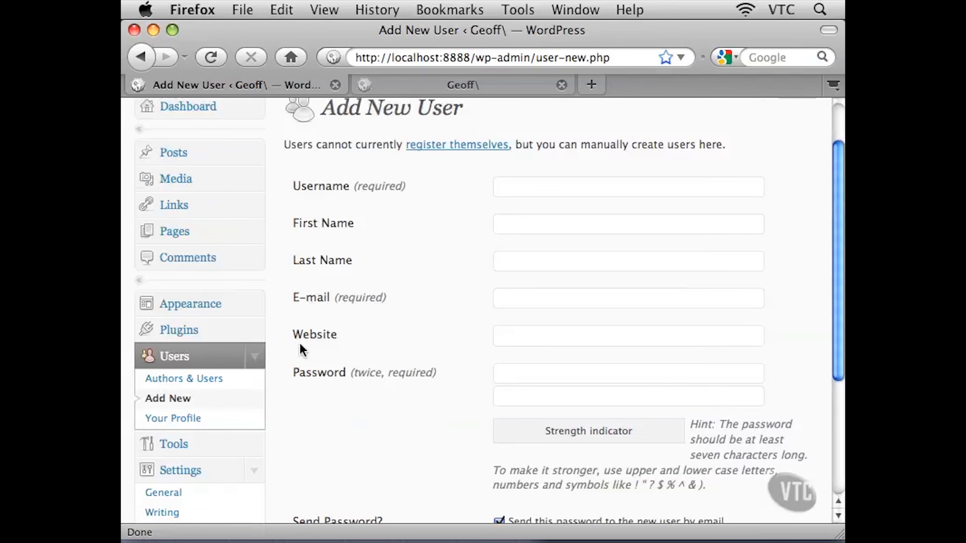
{"action": "left_click", "coordinate": [252, 355]}
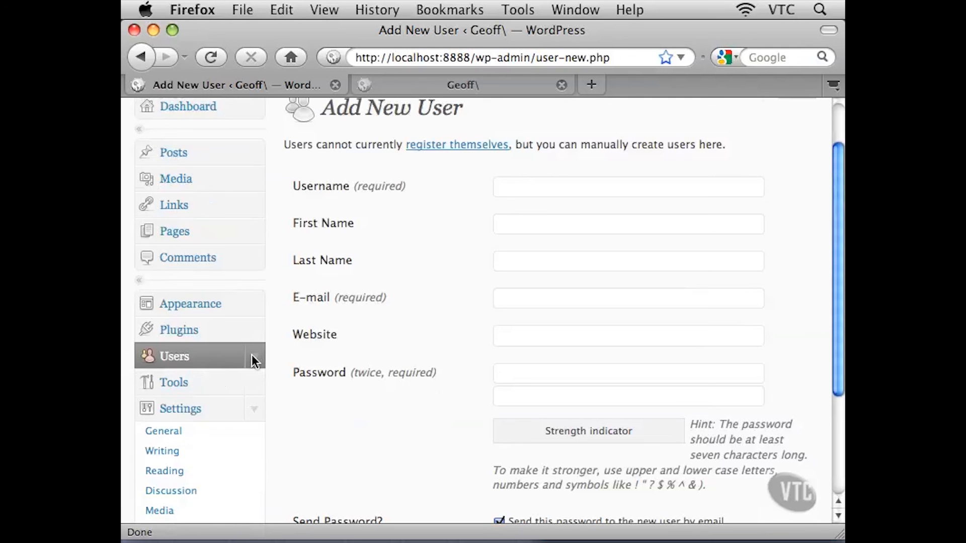
Open the Tools page and read through its Turbo: Speed up WordPress and Press This sections
{"action": "left_click", "coordinate": [209, 385]}
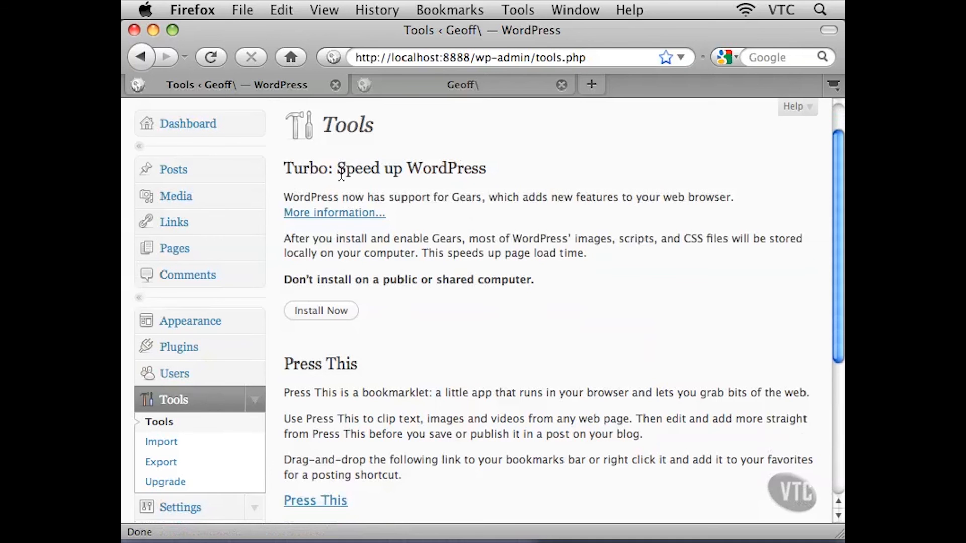
{"action": "left_click_drag", "start_coordinate": [303, 169], "coordinate": [476, 172]}
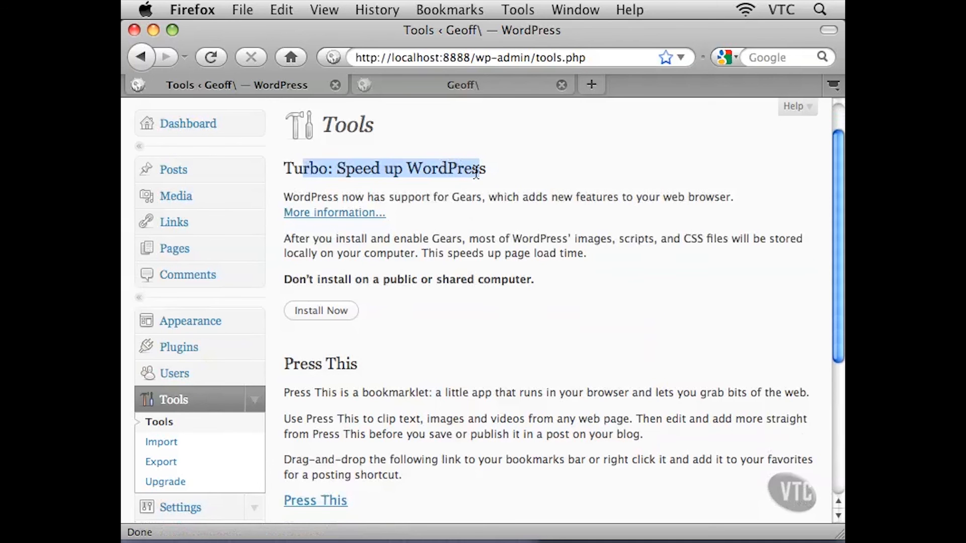
{"action": "left_click_drag", "start_coordinate": [301, 364], "coordinate": [799, 396]}
{"action": "left_click", "coordinate": [473, 393]}
{"action": "left_click", "coordinate": [710, 394]}
{"action": "left_click", "coordinate": [729, 397]}
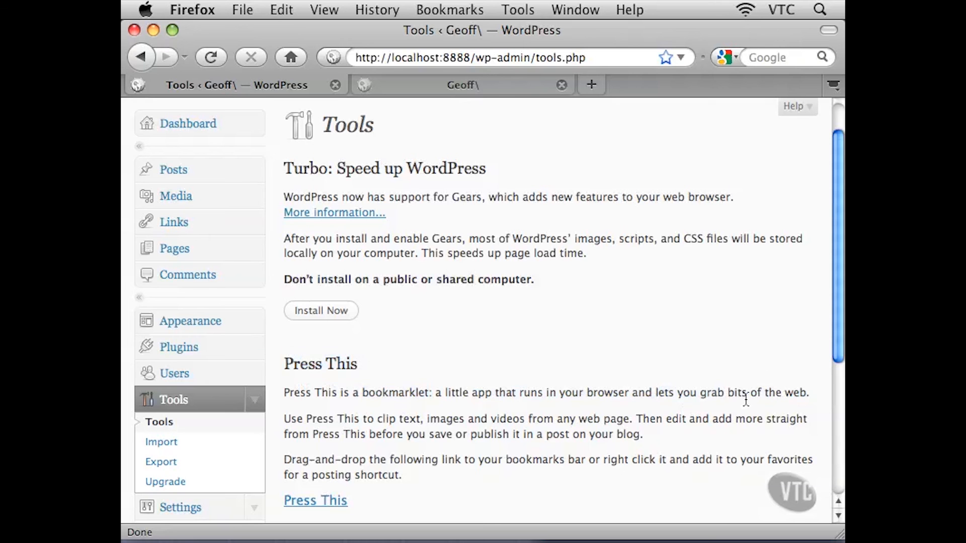
{"action": "scroll", "coordinate": [515, 353], "scroll_direction": "down", "scroll_amount": 2}
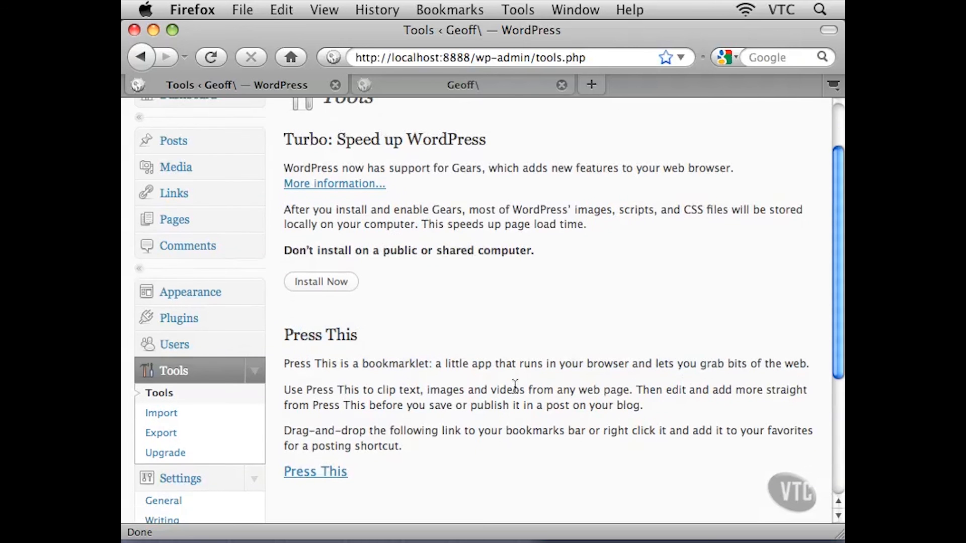
{"action": "left_click_drag", "start_coordinate": [364, 211], "coordinate": [457, 259]}
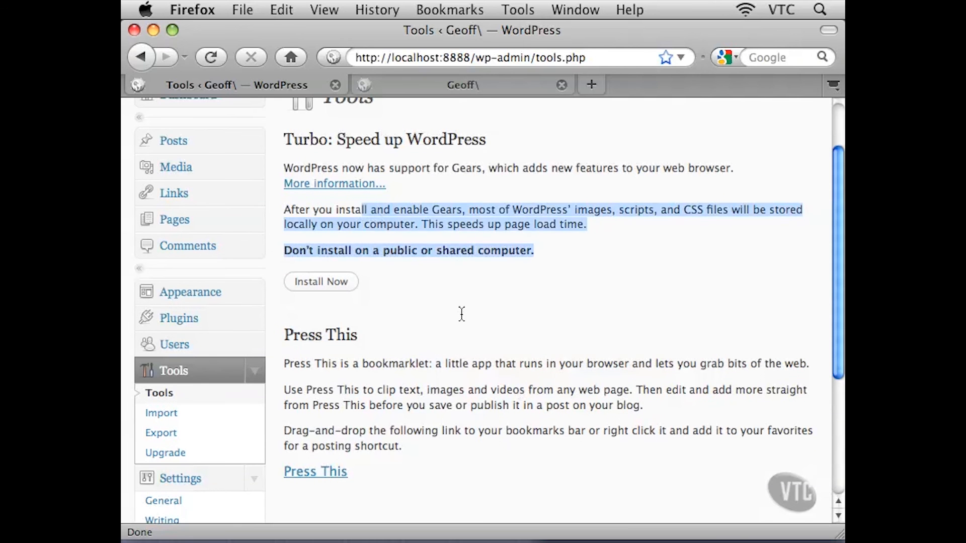
{"action": "left_click_drag", "start_coordinate": [400, 362], "coordinate": [457, 431]}
{"action": "left_click", "coordinate": [436, 379]}
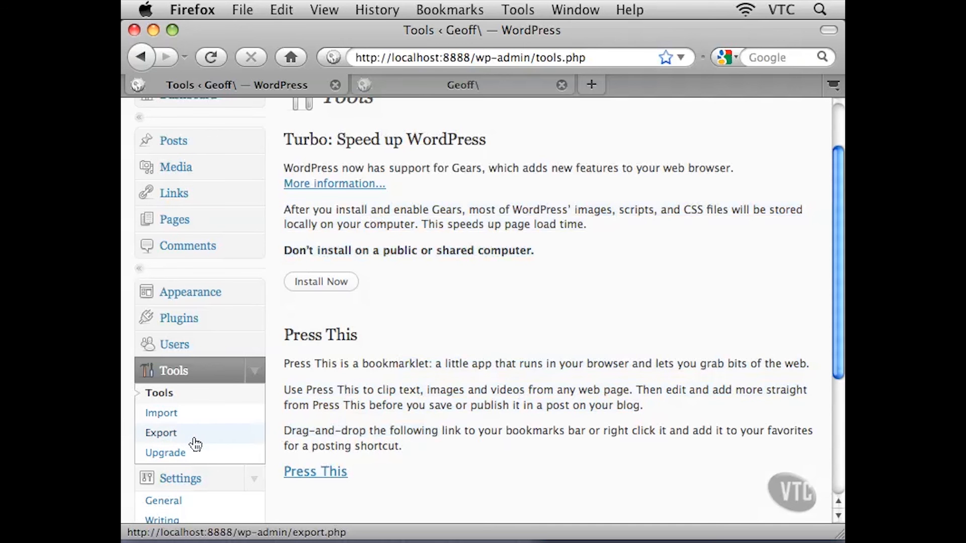
Open the Import page and review the list of import sources down to WordPress
{"action": "left_click", "coordinate": [187, 418]}
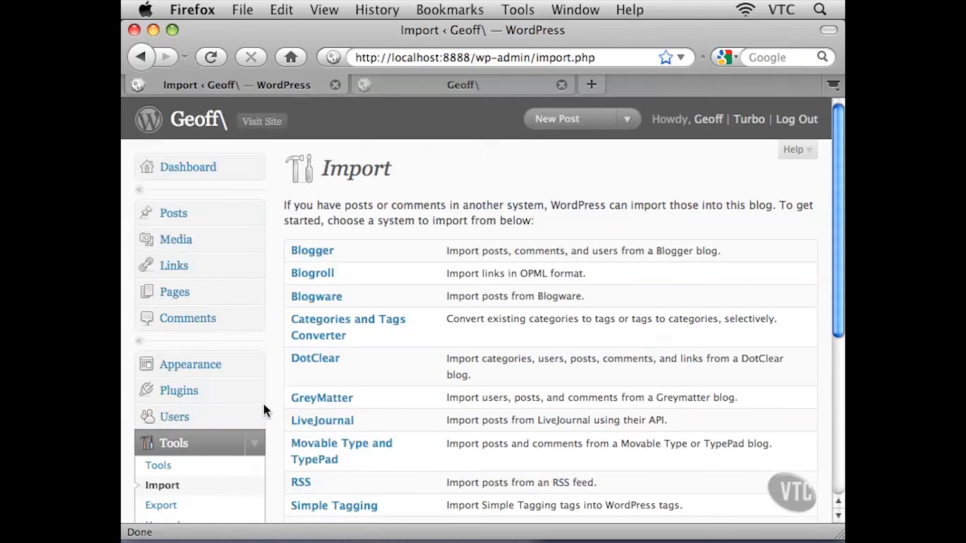
{"action": "scroll", "coordinate": [274, 401], "scroll_direction": "down", "scroll_amount": 3}
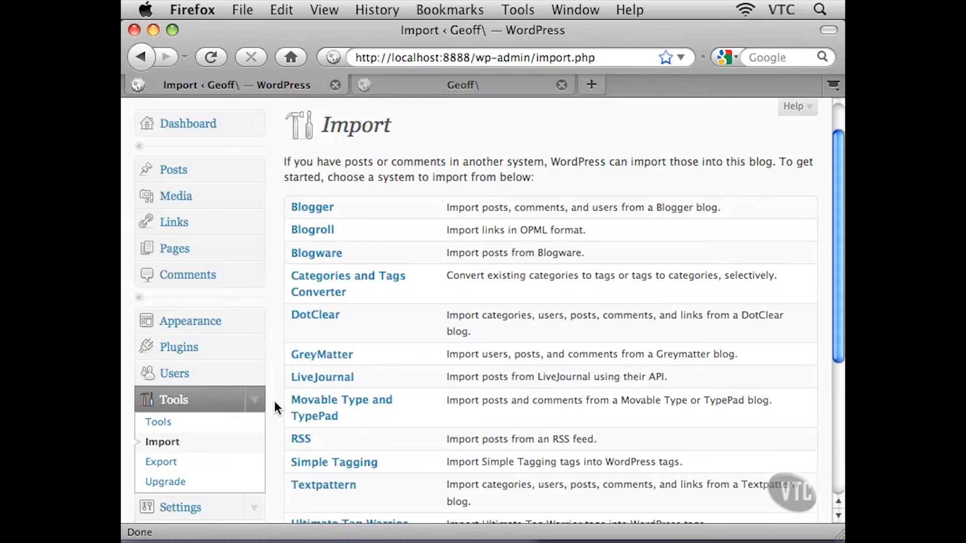
{"action": "scroll", "coordinate": [274, 401], "scroll_direction": "down", "scroll_amount": 3}
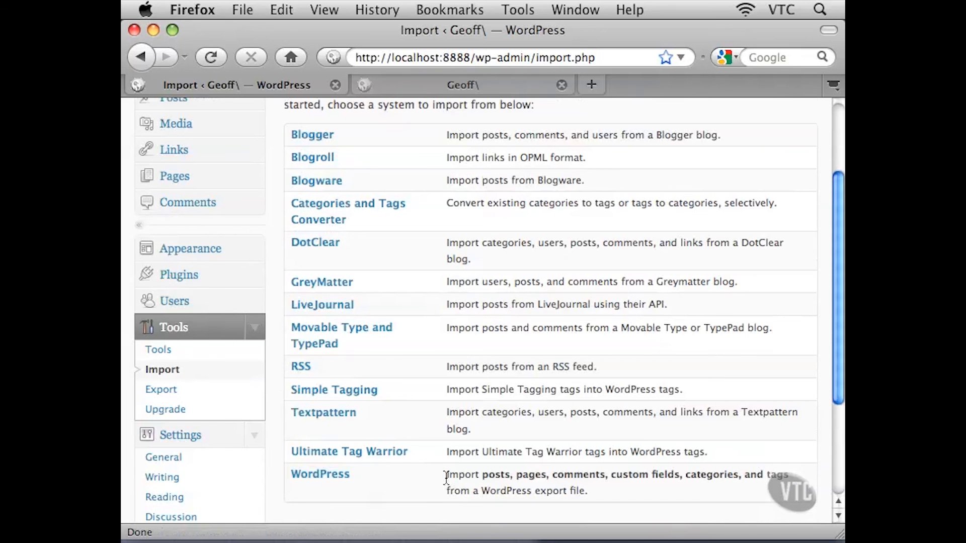
{"action": "left_click_drag", "start_coordinate": [446, 478], "coordinate": [644, 489]}
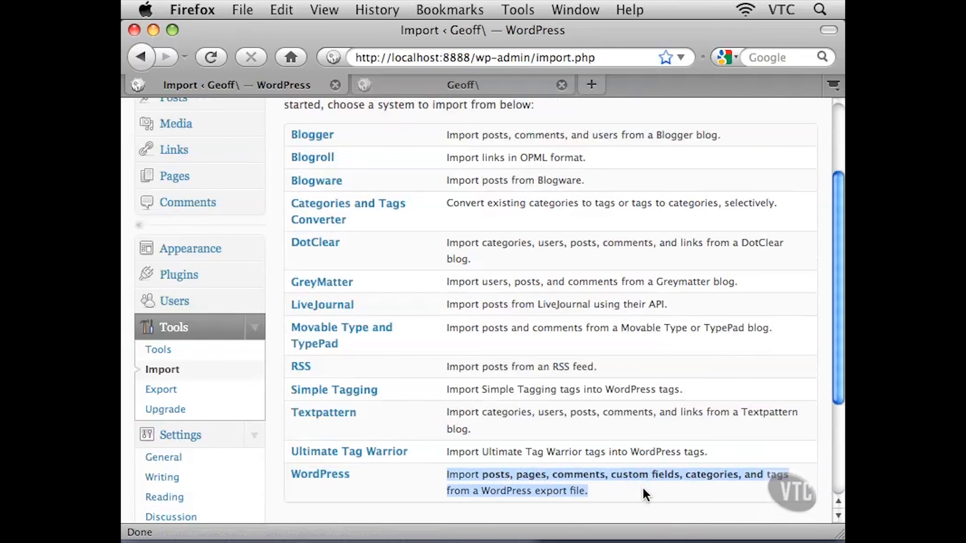
{"action": "left_click", "coordinate": [420, 483]}
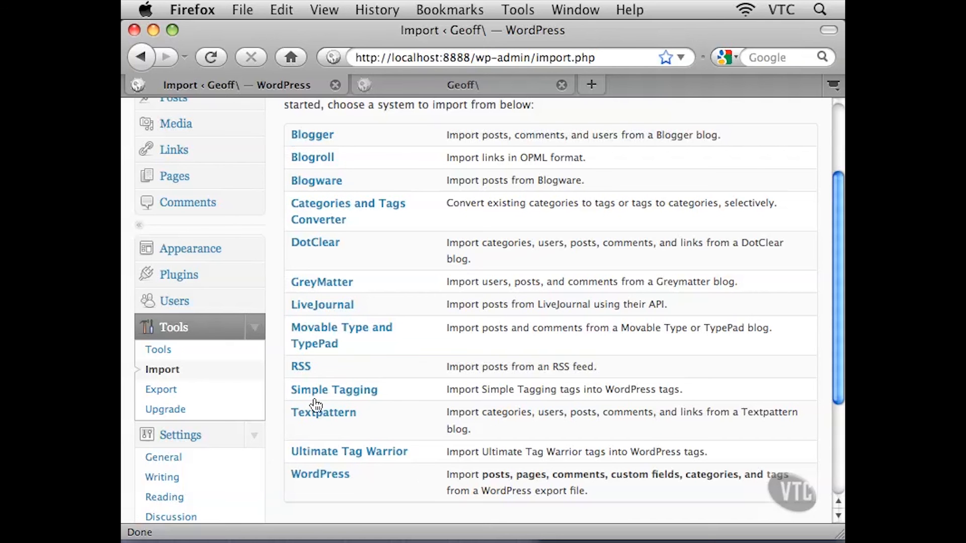
Open the Export page and read its description and the Restrict Author option
{"action": "left_click", "coordinate": [161, 390]}
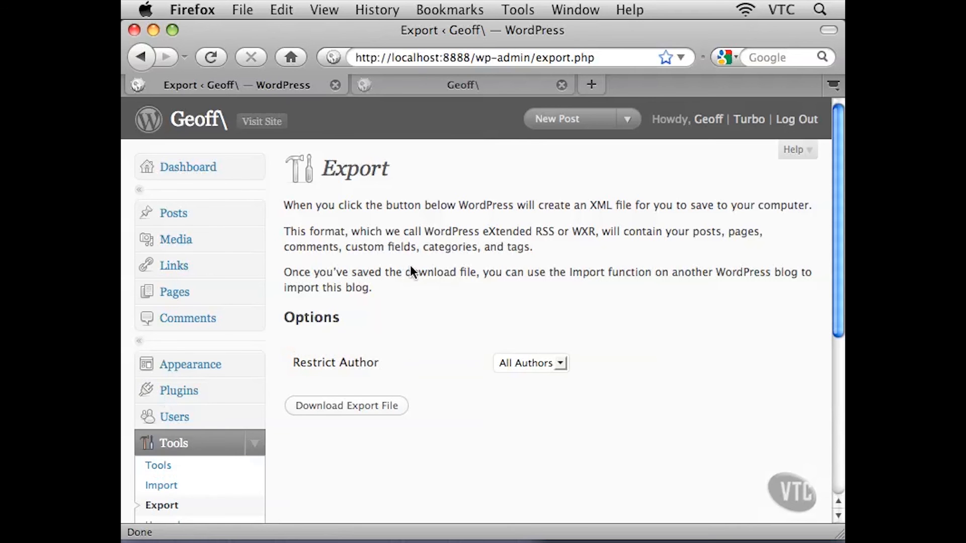
{"action": "left_click_drag", "start_coordinate": [318, 229], "coordinate": [379, 291]}
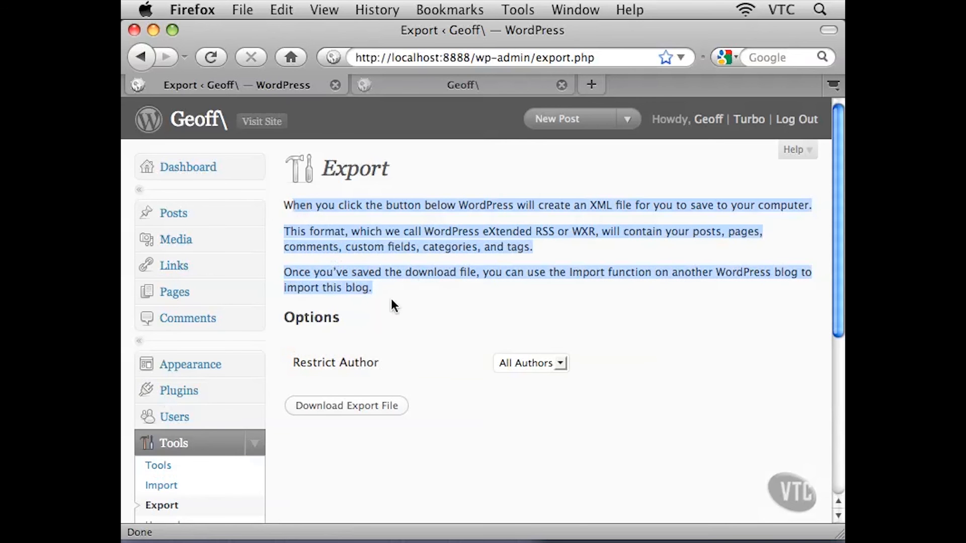
{"action": "left_click", "coordinate": [391, 298]}
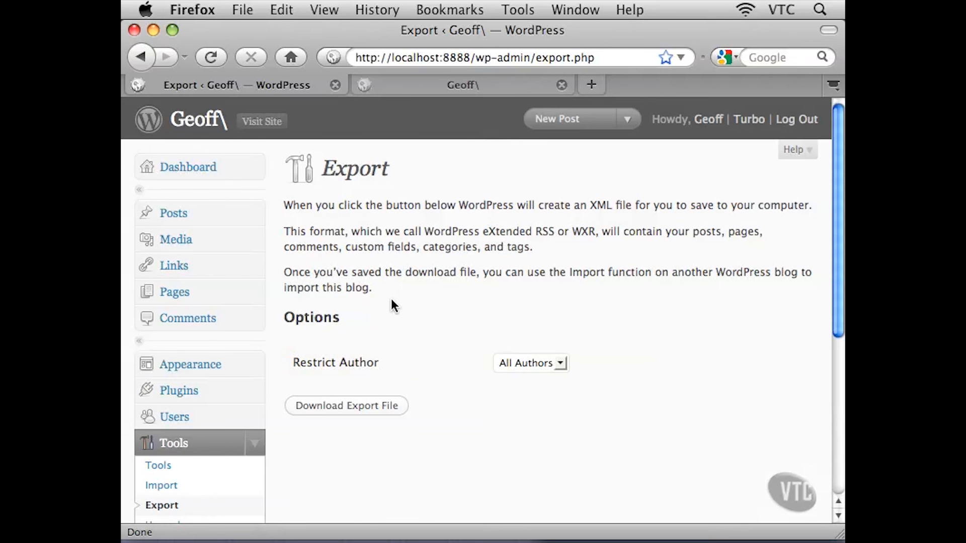
{"action": "scroll", "coordinate": [418, 364], "scroll_direction": "down", "scroll_amount": 4}
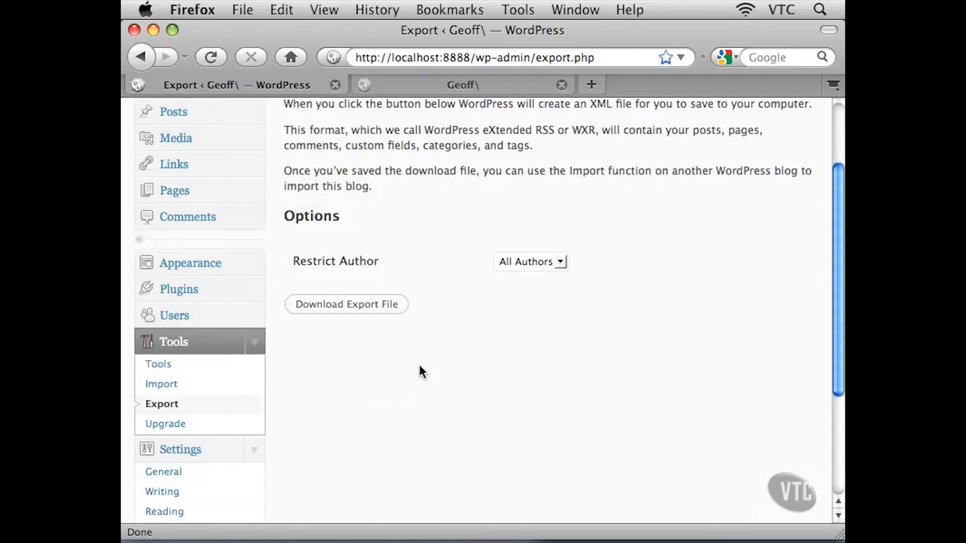
Open the Upgrade WordPress page and read its version message and reinstall options
{"action": "left_click", "coordinate": [171, 425]}
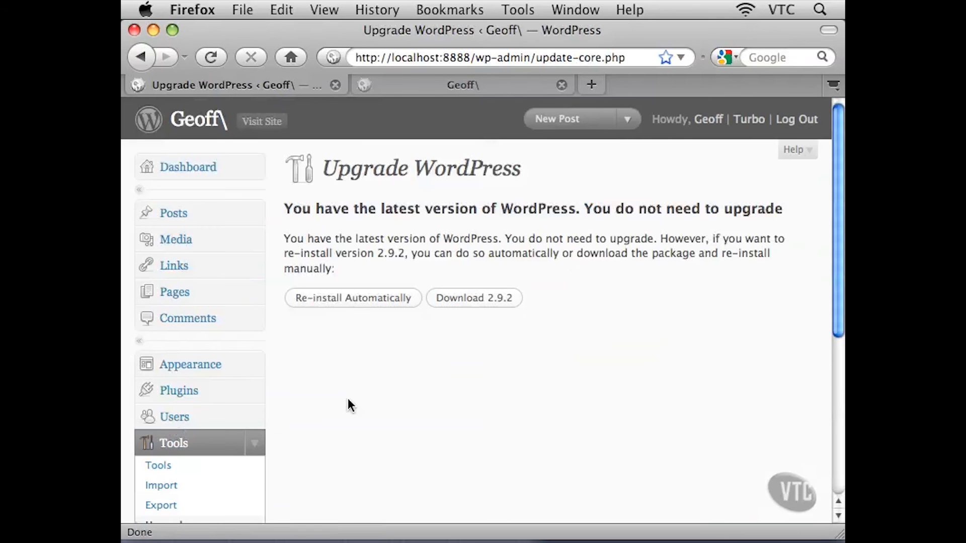
{"action": "left_click_drag", "start_coordinate": [285, 208], "coordinate": [601, 216]}
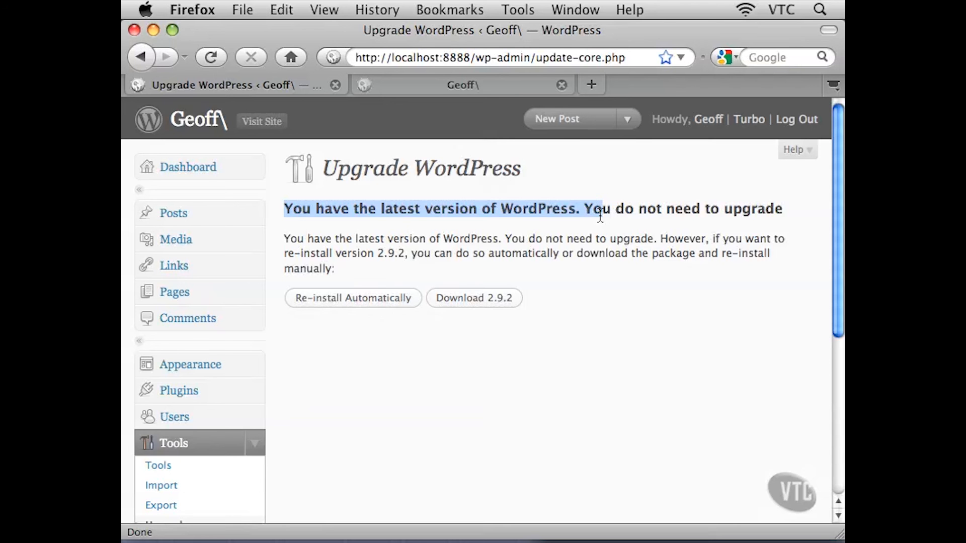
{"action": "left_click", "coordinate": [472, 222]}
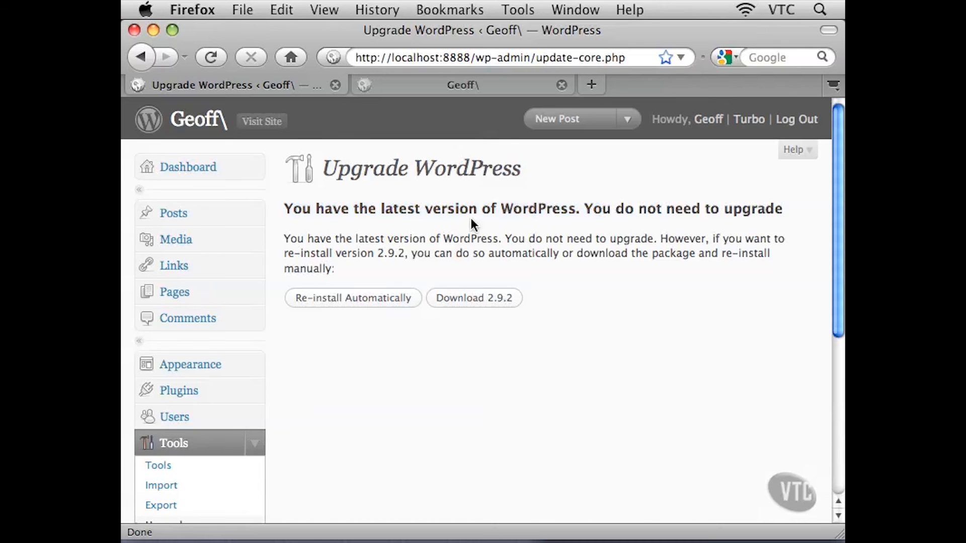
{"action": "scroll", "coordinate": [369, 374], "scroll_direction": "down", "scroll_amount": 2}
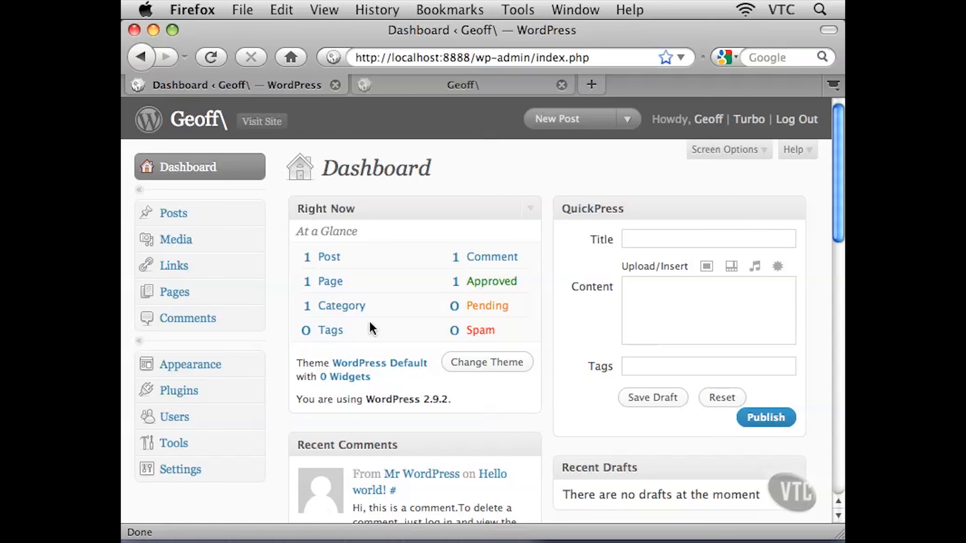
Open General Settings and examine the blog title, tagline, addresses, membership, timezone and date format fields
{"action": "left_click", "coordinate": [189, 474]}
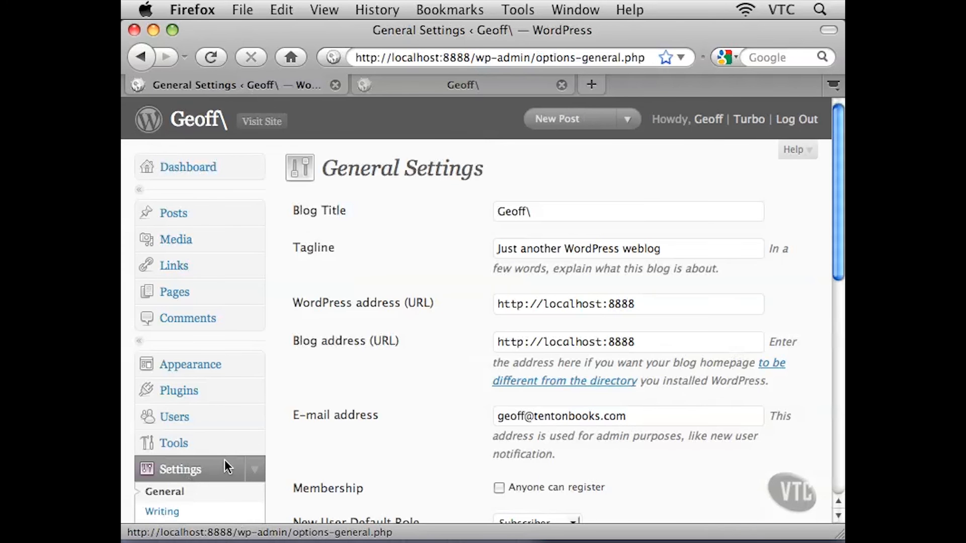
{"action": "scroll", "coordinate": [224, 467], "scroll_direction": "down", "scroll_amount": 7}
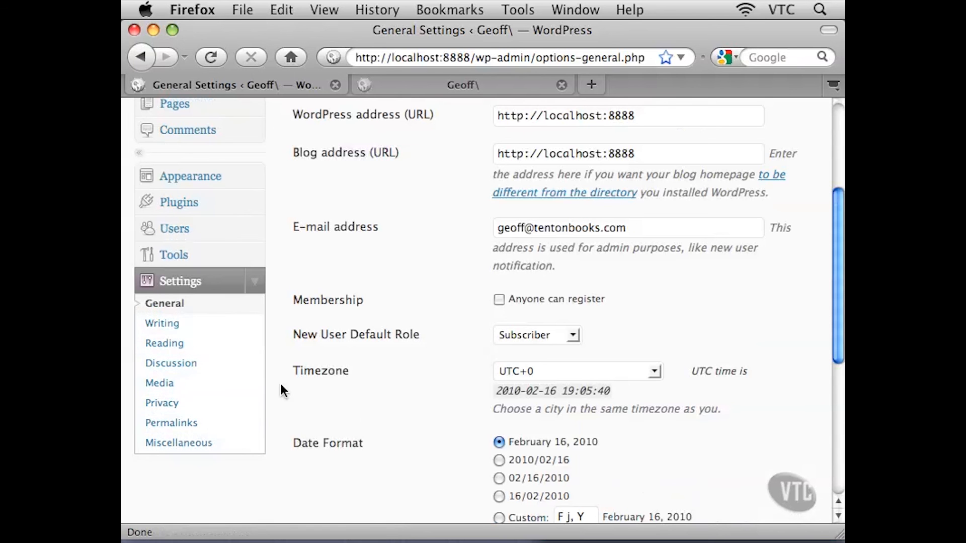
{"action": "scroll", "coordinate": [281, 384], "scroll_direction": "up", "scroll_amount": 2}
{"action": "scroll", "coordinate": [280, 385], "scroll_direction": "up", "scroll_amount": 3}
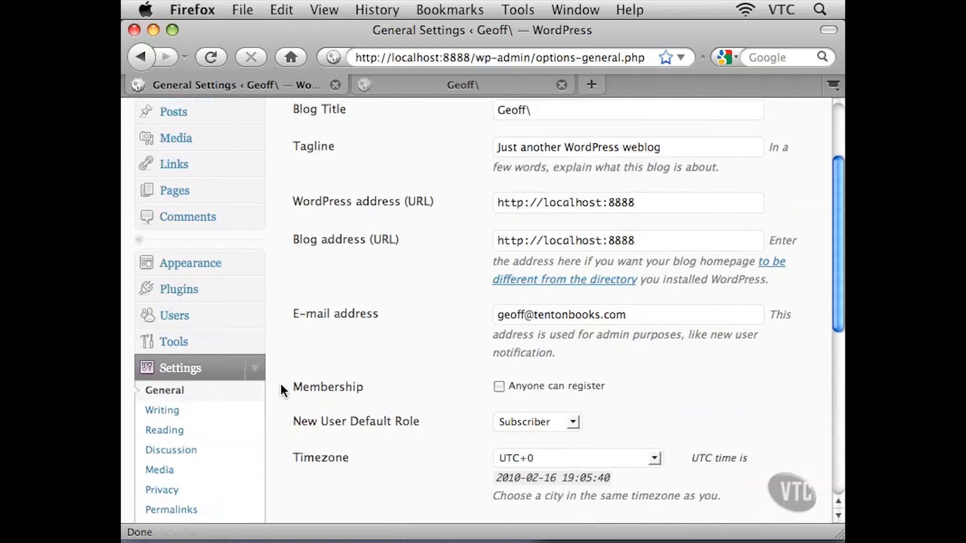
{"action": "scroll", "coordinate": [281, 384], "scroll_direction": "up", "scroll_amount": 2}
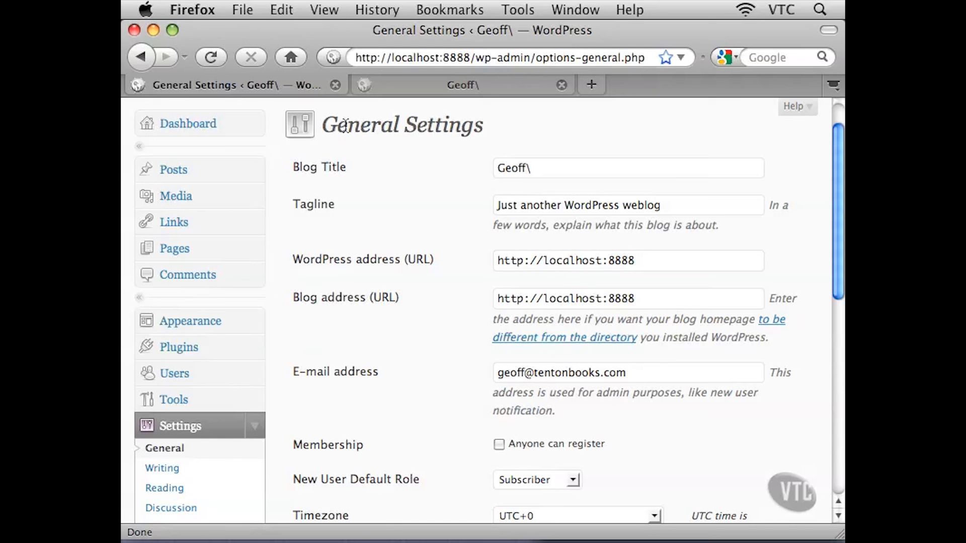
{"action": "left_click_drag", "start_coordinate": [345, 128], "coordinate": [447, 133]}
{"action": "left_click", "coordinate": [461, 132]}
{"action": "left_click_drag", "start_coordinate": [535, 168], "coordinate": [481, 171]}
{"action": "left_click", "coordinate": [548, 206]}
{"action": "scroll", "coordinate": [472, 237], "scroll_direction": "down", "scroll_amount": 2}
{"action": "scroll", "coordinate": [462, 332], "scroll_direction": "down", "scroll_amount": 3}
{"action": "scroll", "coordinate": [459, 359], "scroll_direction": "down", "scroll_amount": 4}
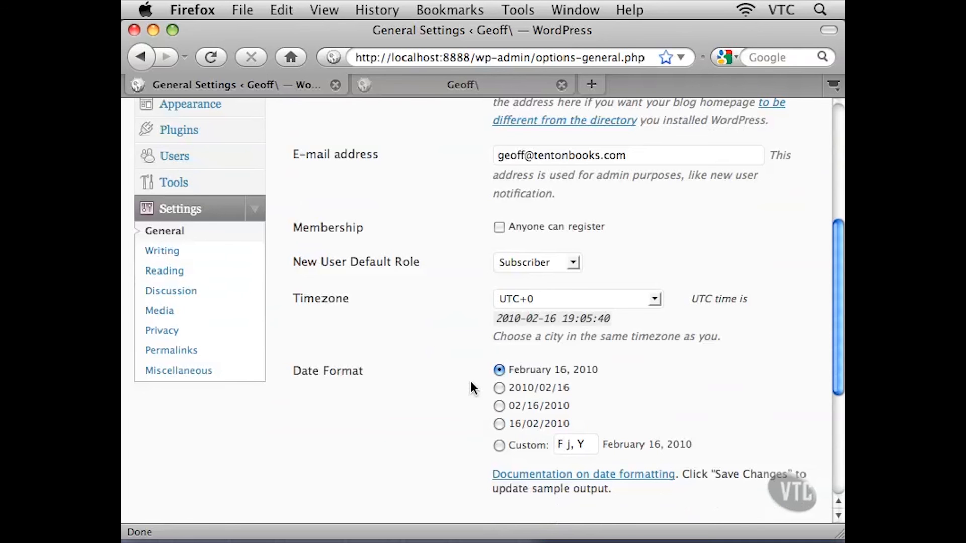
{"action": "scroll", "coordinate": [471, 381], "scroll_direction": "up", "scroll_amount": 5}
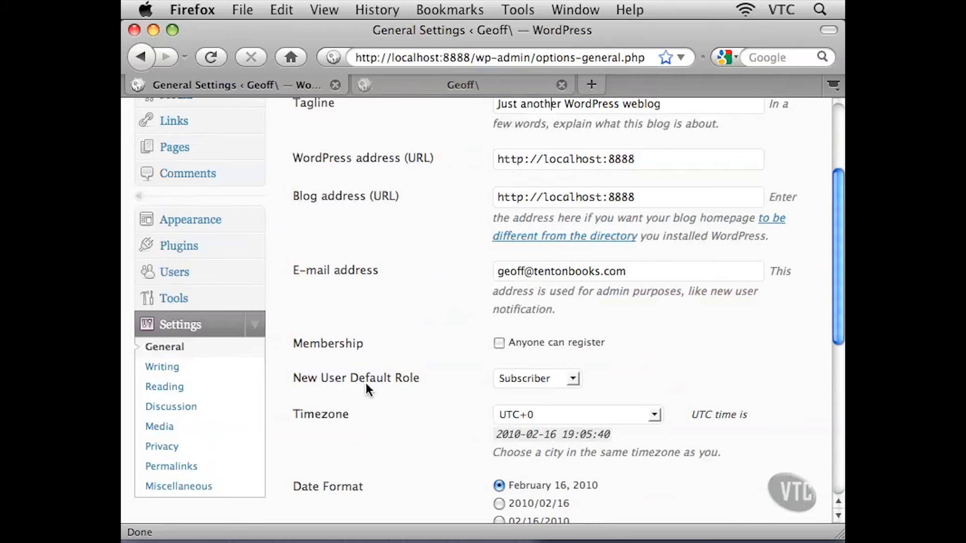
Open Writing Settings and scroll through the formatting, remote publishing and post via e-mail options
{"action": "left_click", "coordinate": [162, 367]}
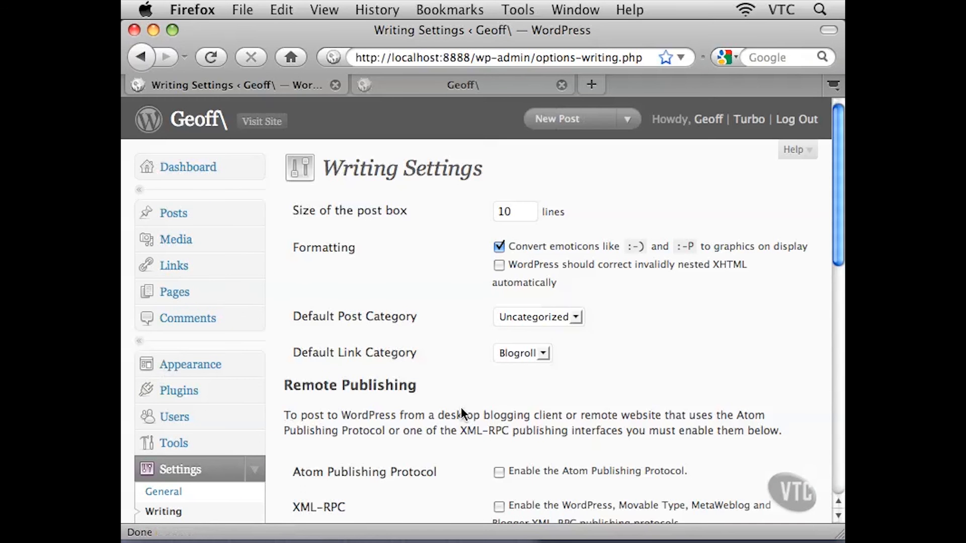
{"action": "scroll", "coordinate": [482, 398], "scroll_direction": "down", "scroll_amount": 3}
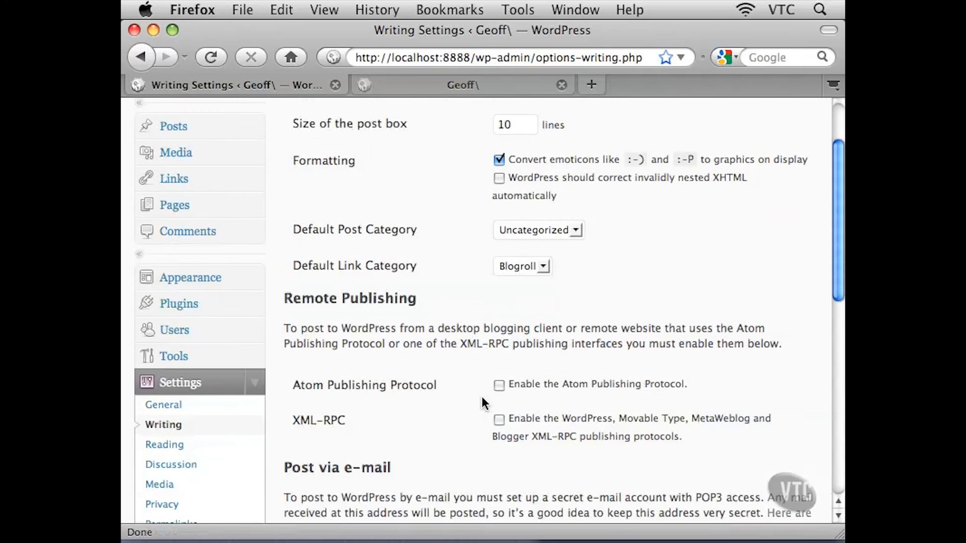
{"action": "scroll", "coordinate": [481, 398], "scroll_direction": "down", "scroll_amount": 2}
{"action": "scroll", "coordinate": [481, 402], "scroll_direction": "down", "scroll_amount": 2}
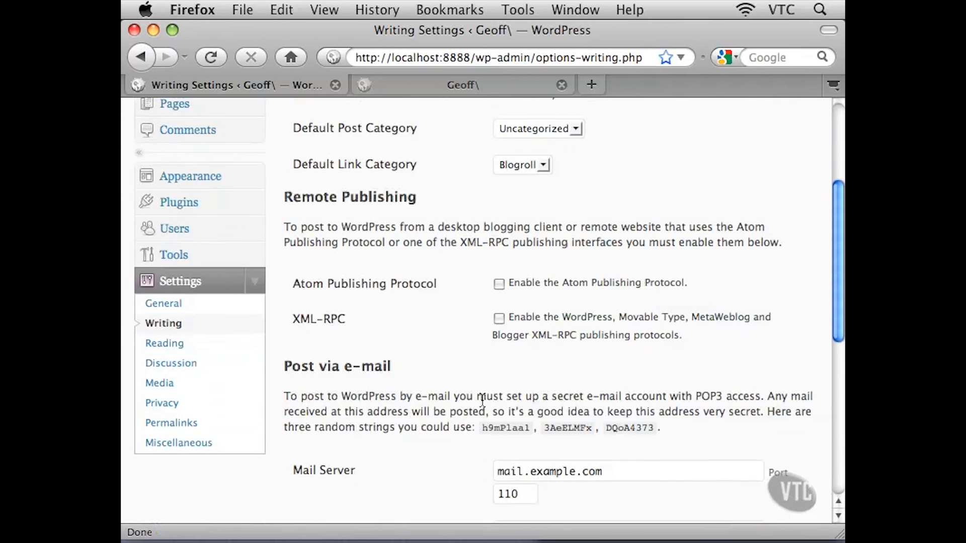
Open Reading Settings and review the front page, posts per page, feed and encoding options
{"action": "left_click", "coordinate": [210, 335]}
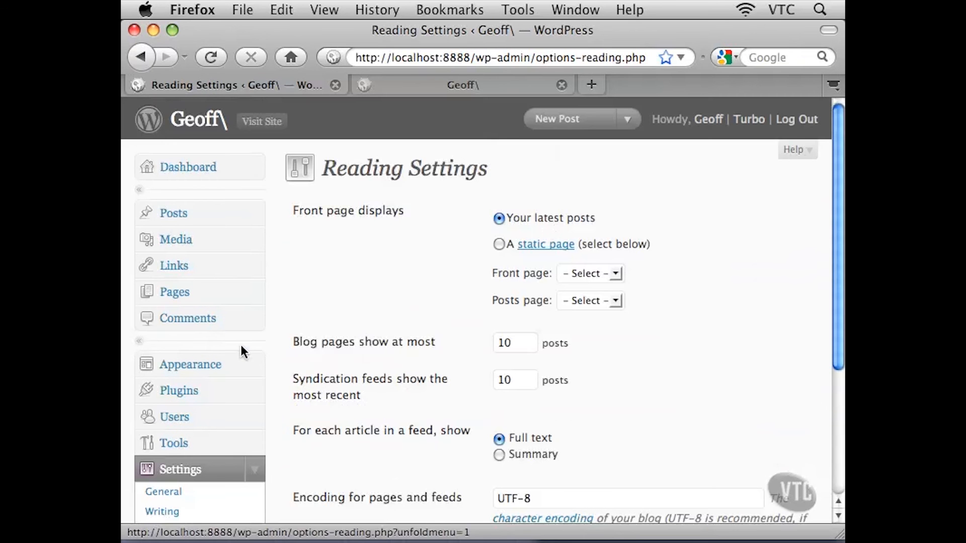
{"action": "scroll", "coordinate": [363, 342], "scroll_direction": "down", "scroll_amount": 2}
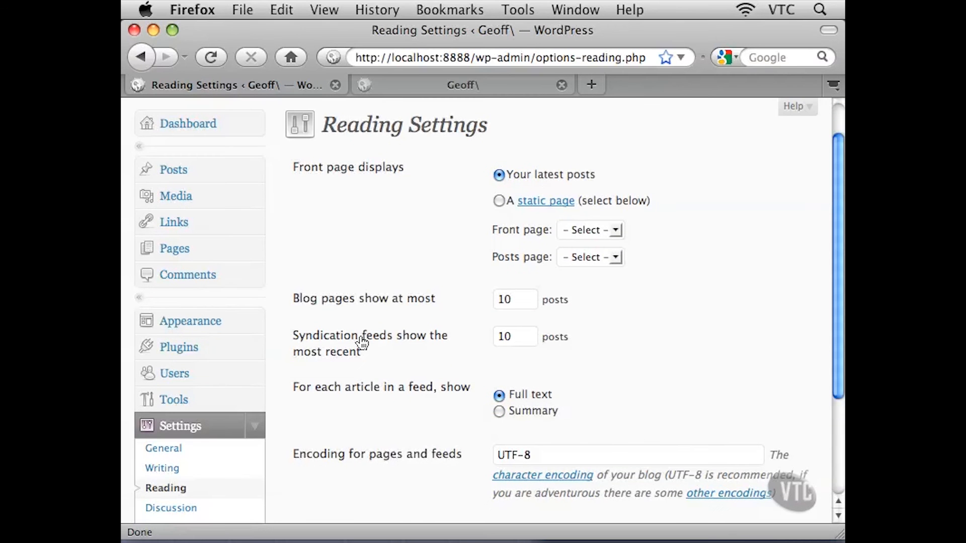
{"action": "scroll", "coordinate": [362, 342], "scroll_direction": "down", "scroll_amount": 5}
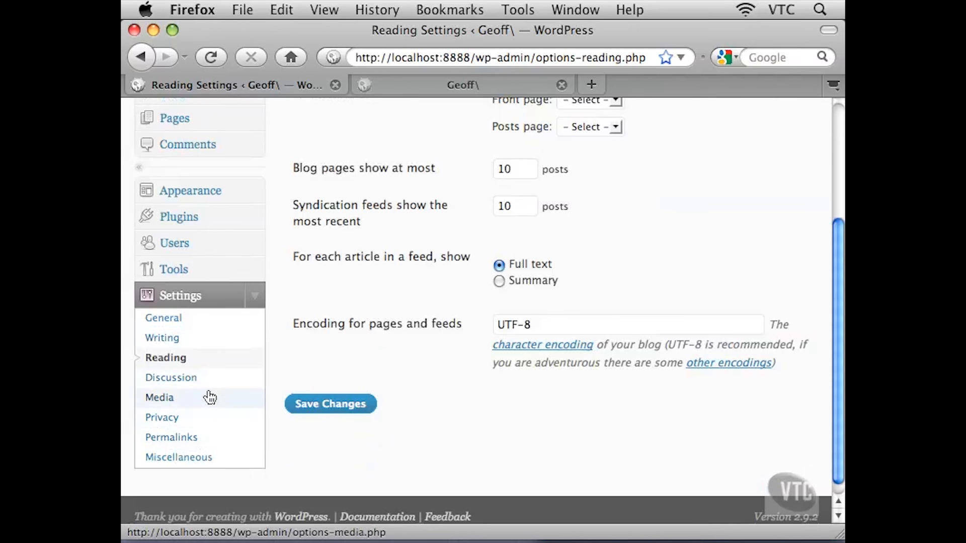
{"action": "scroll", "coordinate": [295, 357], "scroll_direction": "up", "scroll_amount": 5}
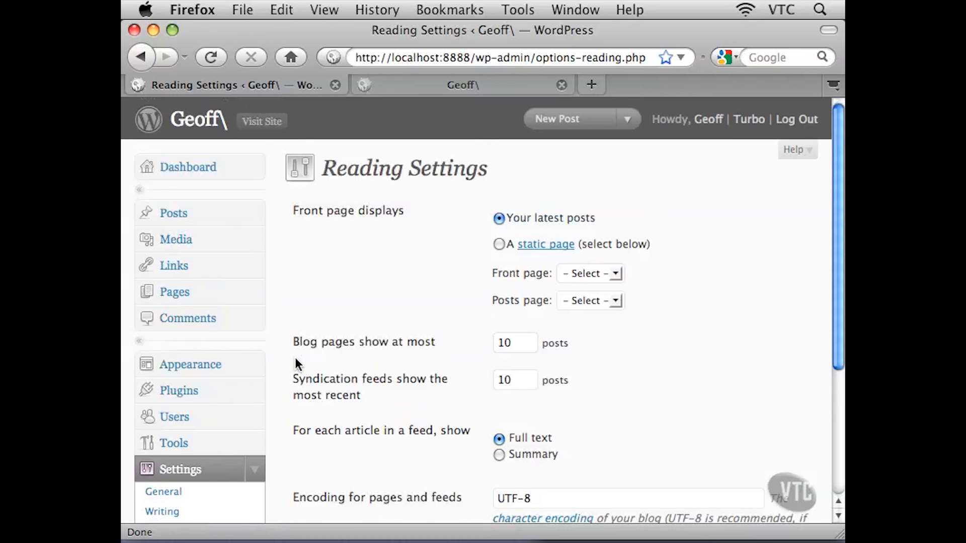